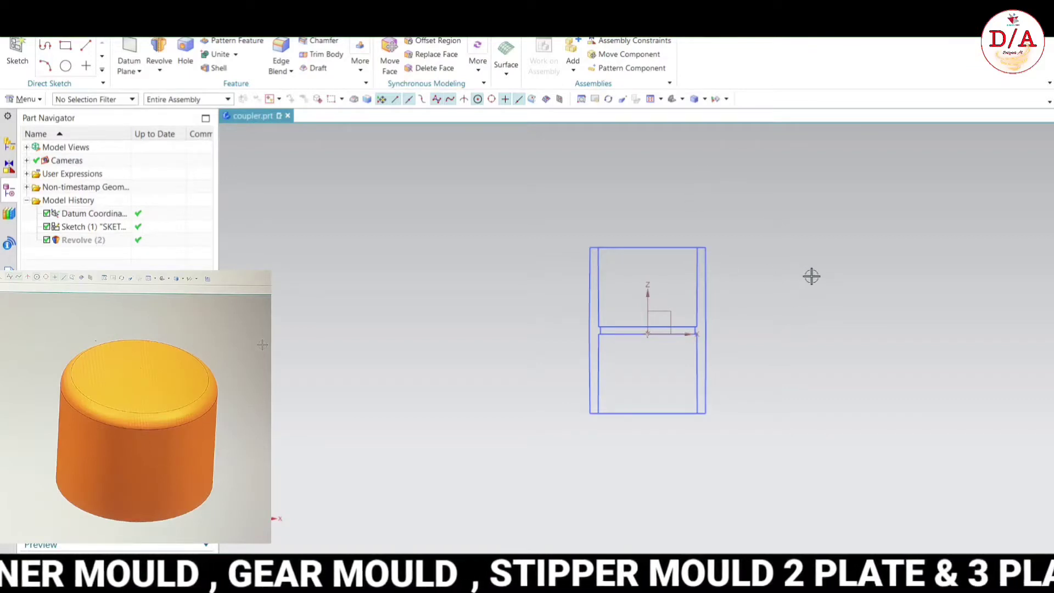
- Tilt the view into 3D and open Sketch (1) of coupler.prt for editing
mouse_move(811, 276)
middle_down()
mouse_move(730, 306)
mouse_move(626, 296)
middle_up()
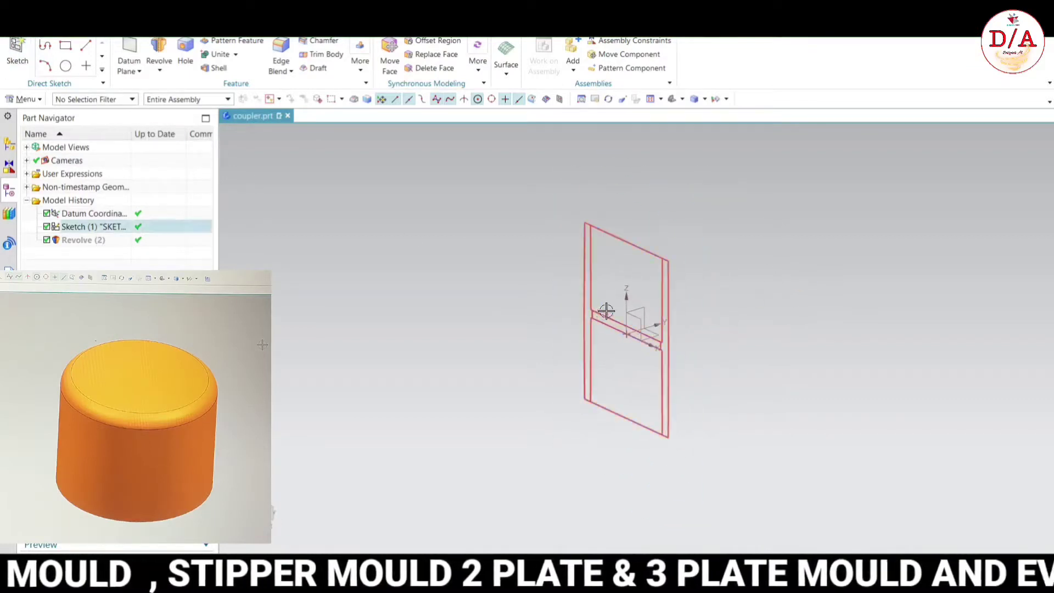
double_click(662, 281)
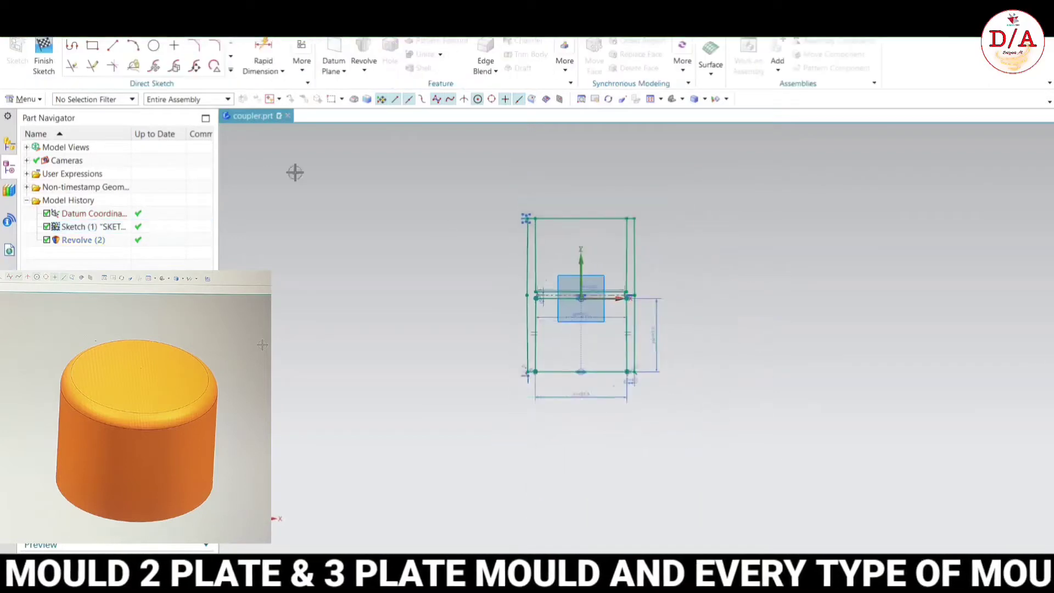
- Switch from Rectangle to the Line command (L) in Sketch (1), ready to draw
click(94, 48)
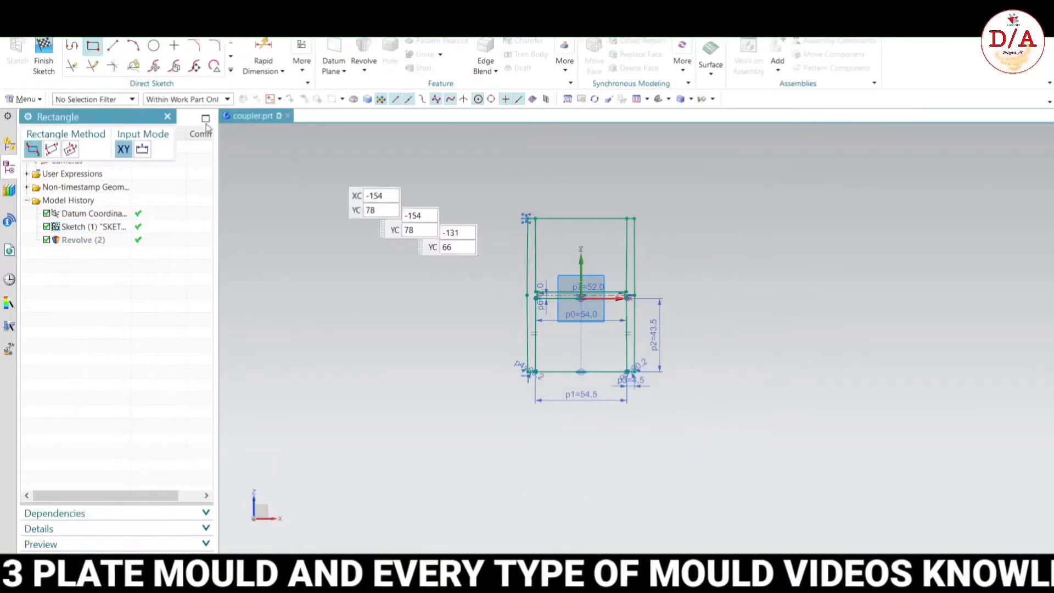
key(l)
scroll(593, 308, up, 4)
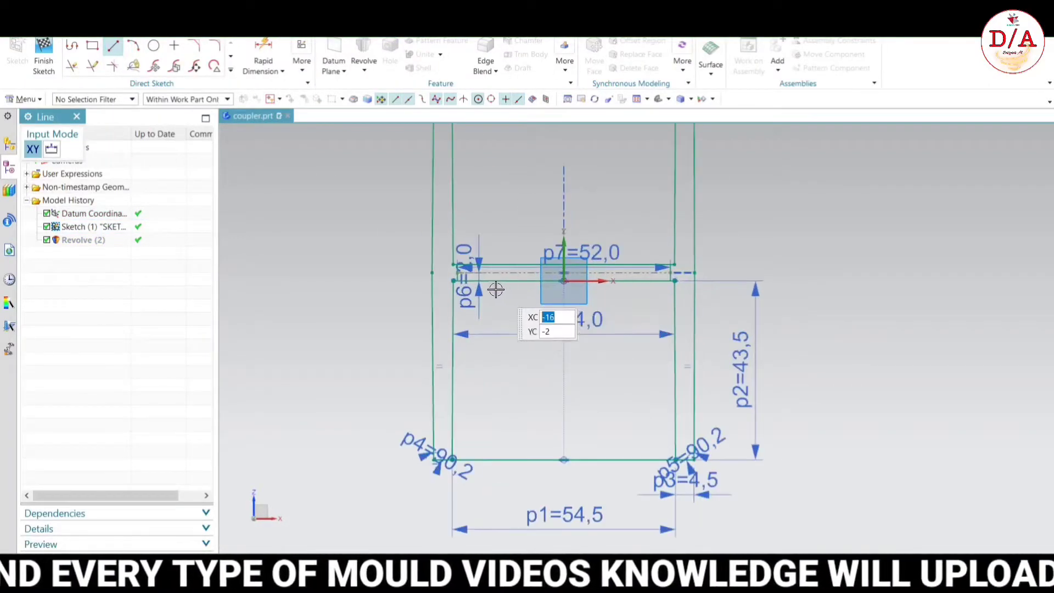
scroll(631, 373, down, 2)
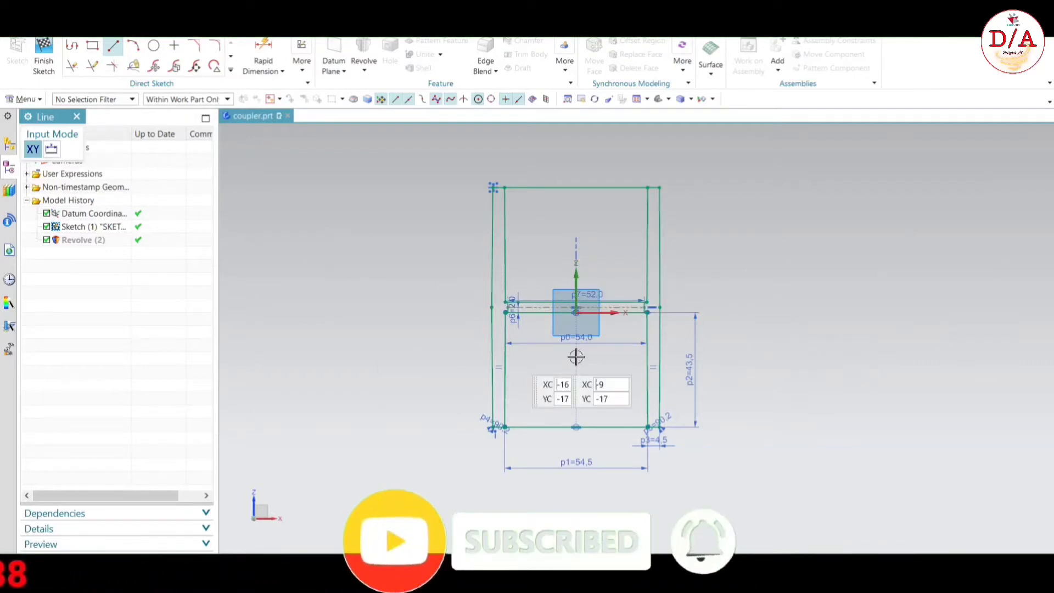
scroll(613, 322, up, 2)
scroll(571, 341, down, 2)
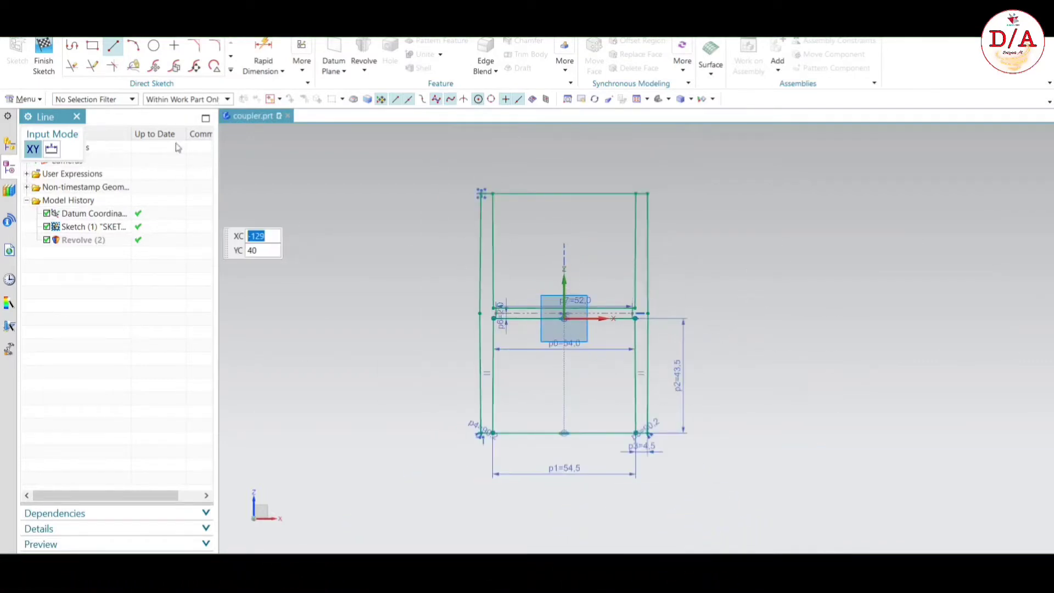
- Draw a 54 mm horizontal line to the right of the profile
click(806, 313)
text(8=)
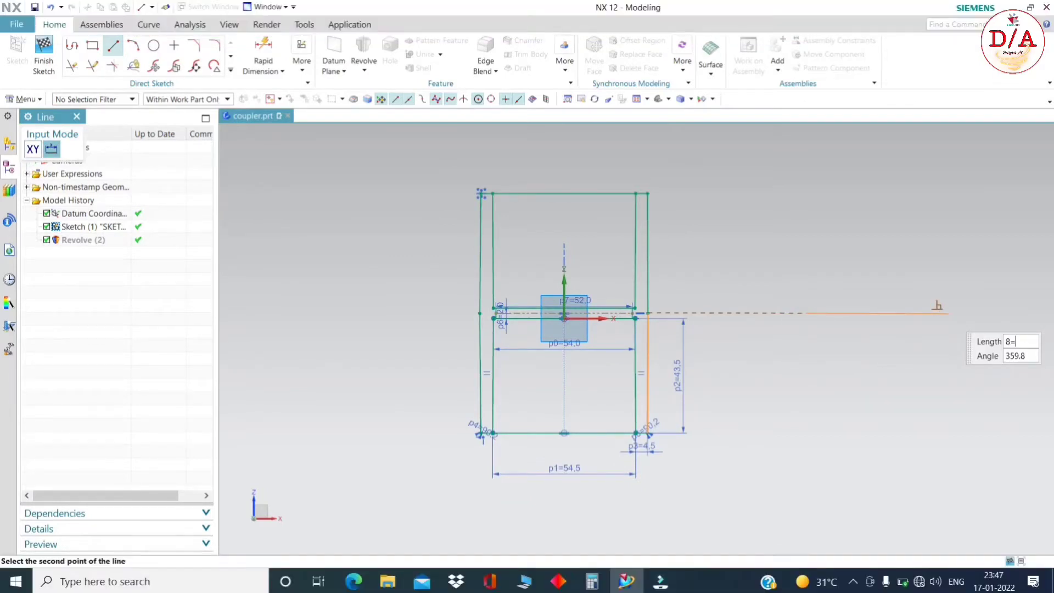
key(BackSpace)
key(BackSpace)
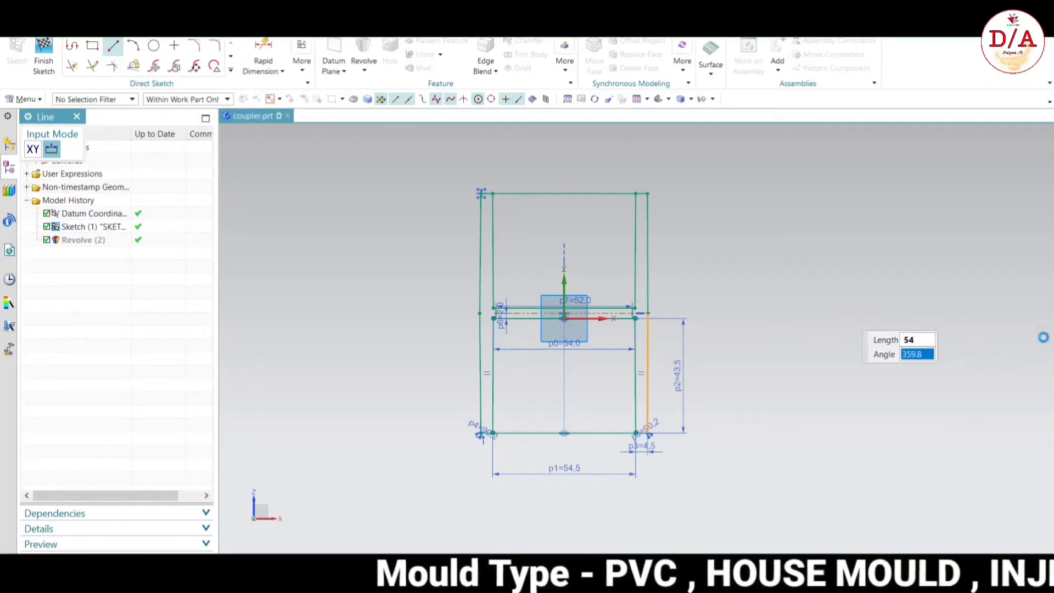
key(Return)
key(Escape)
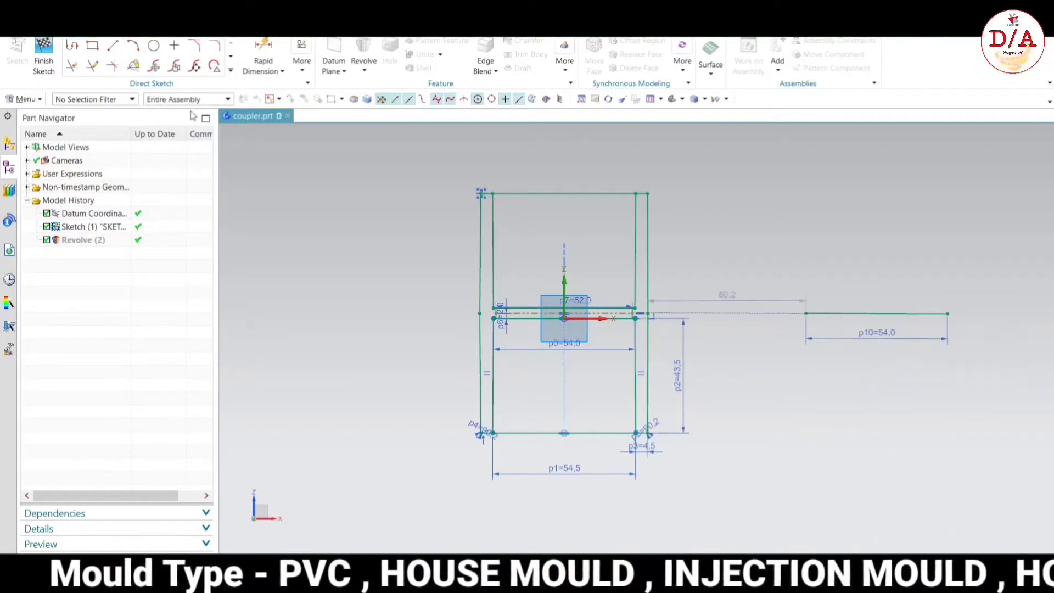
- Dimension the new line 150 mm from the vertical axis (p11)
key(d)
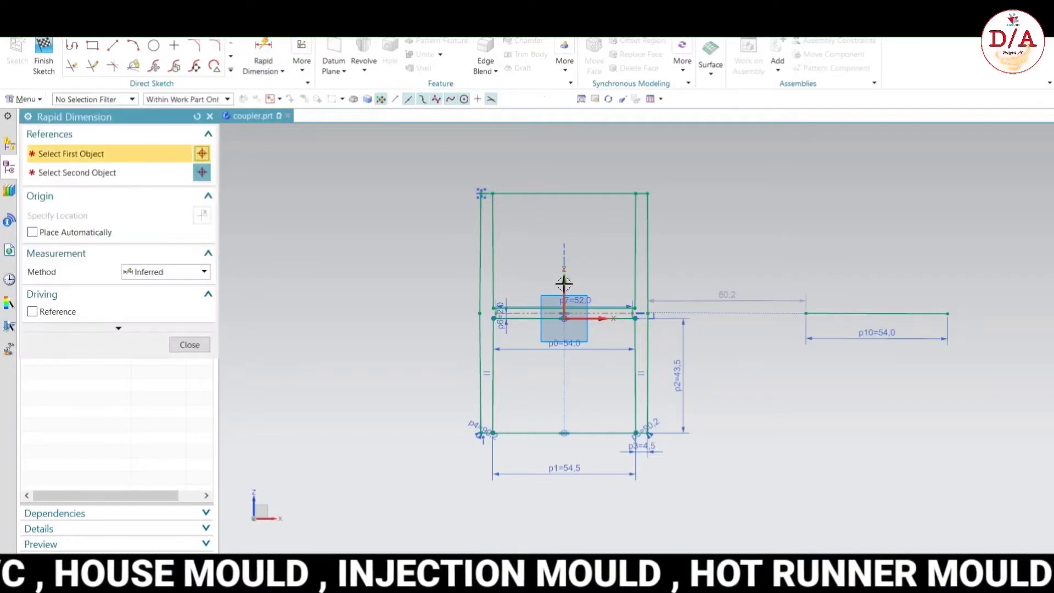
click(564, 278)
click(877, 318)
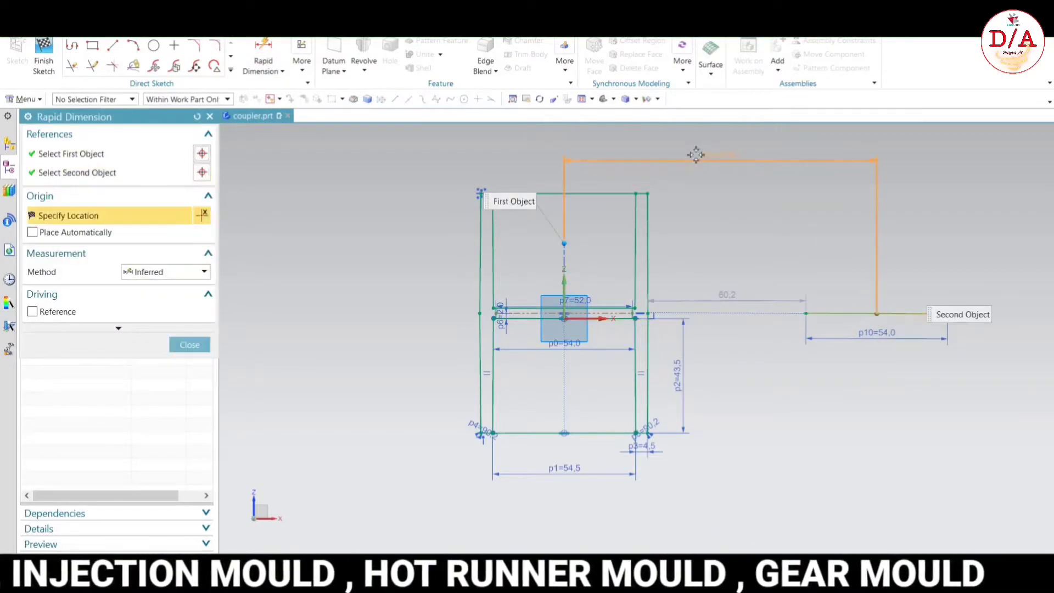
click(872, 236)
text(150)
key(Return)
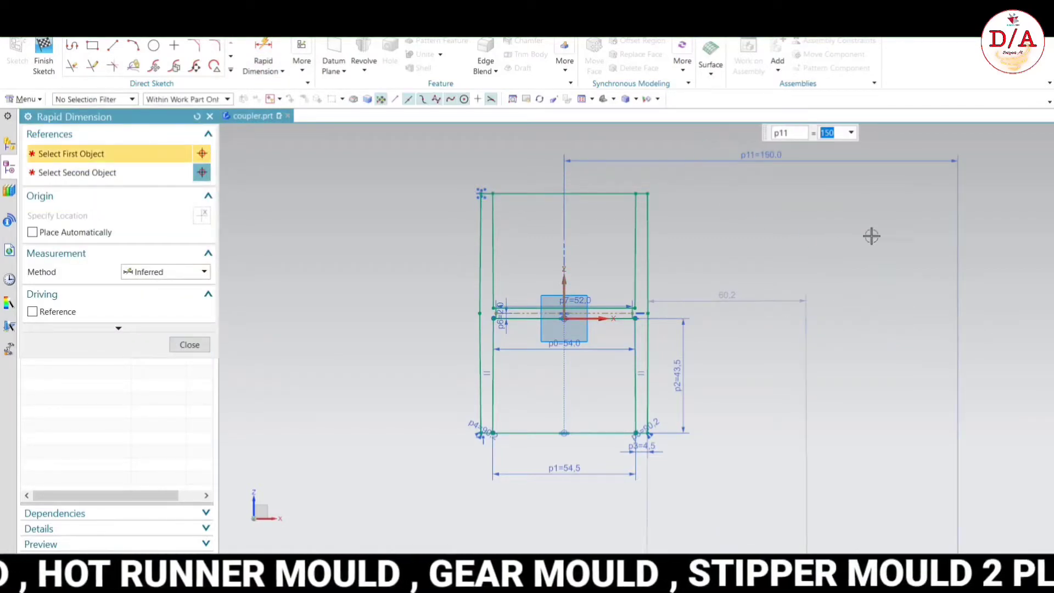
scroll(538, 340, down, 2)
scroll(538, 340, down, 3)
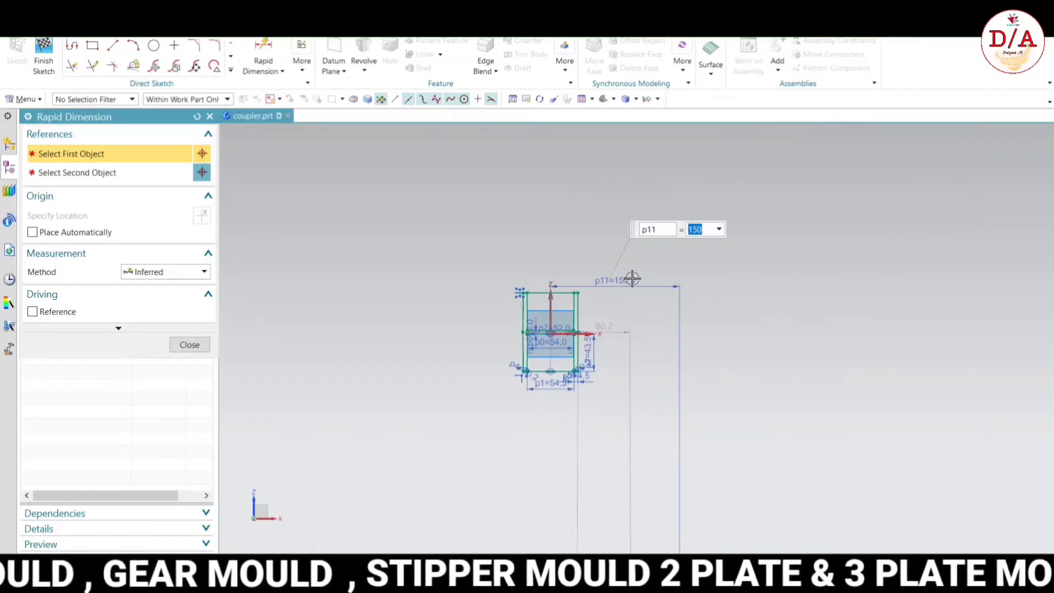
scroll(632, 279, down, 3)
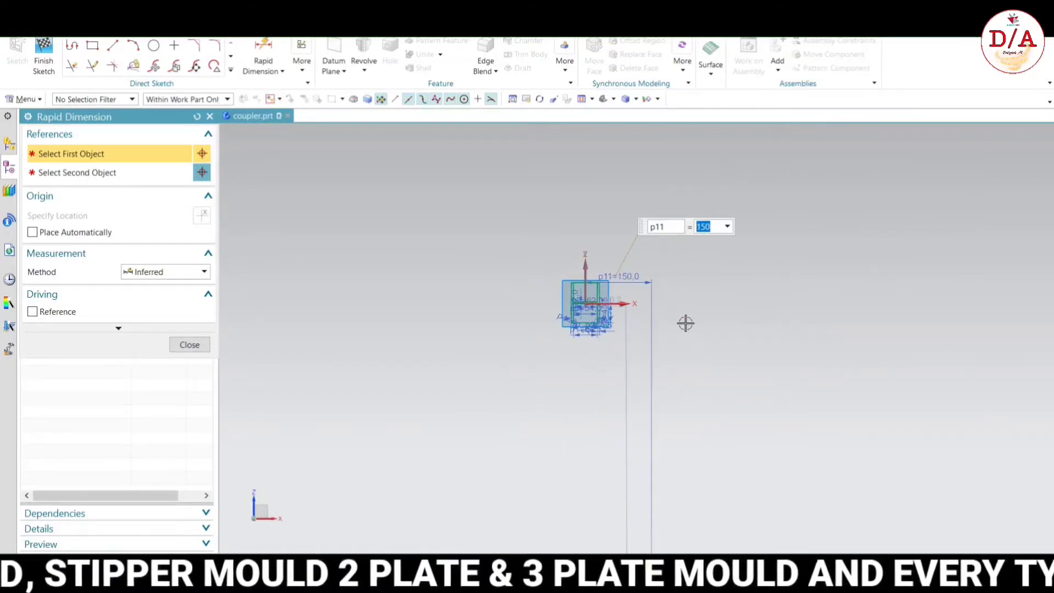
middle_click(671, 314)
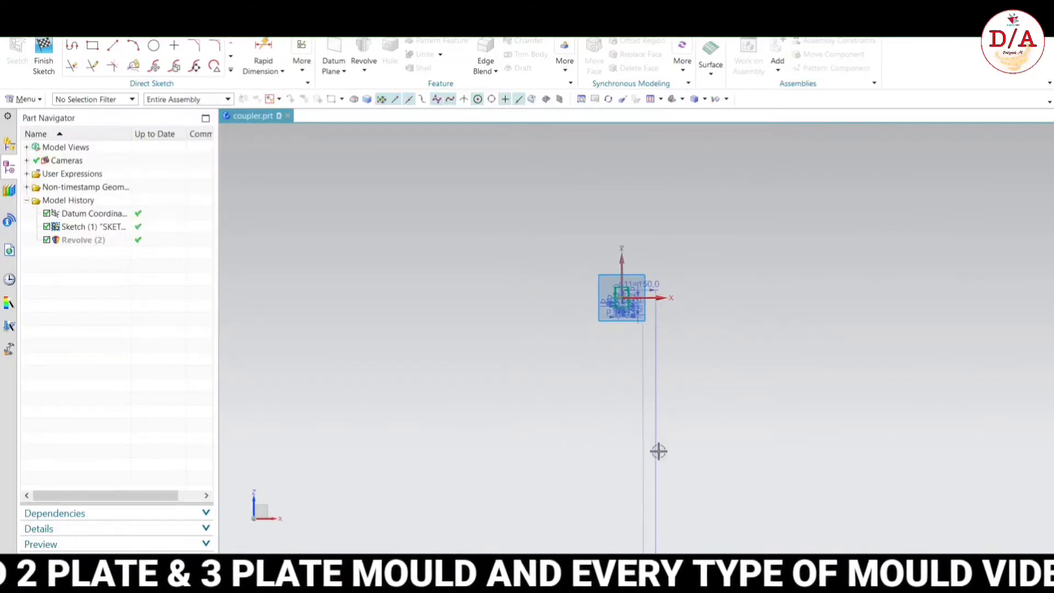
scroll(693, 478, up, 3)
scroll(671, 438, down, 3)
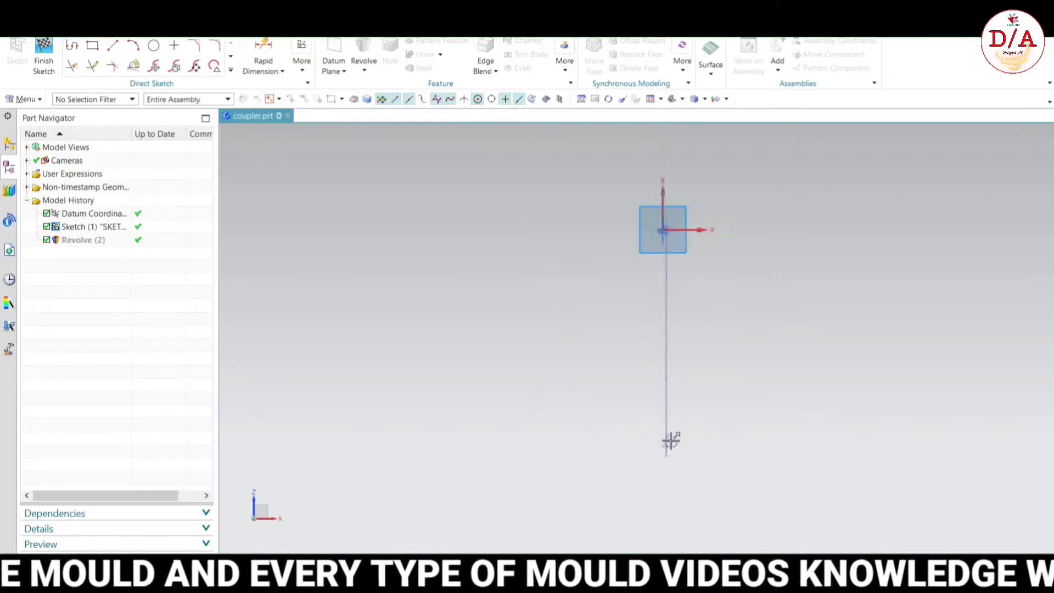
scroll(653, 433, up, 4)
scroll(655, 412, down, 3)
scroll(658, 422, up, 2)
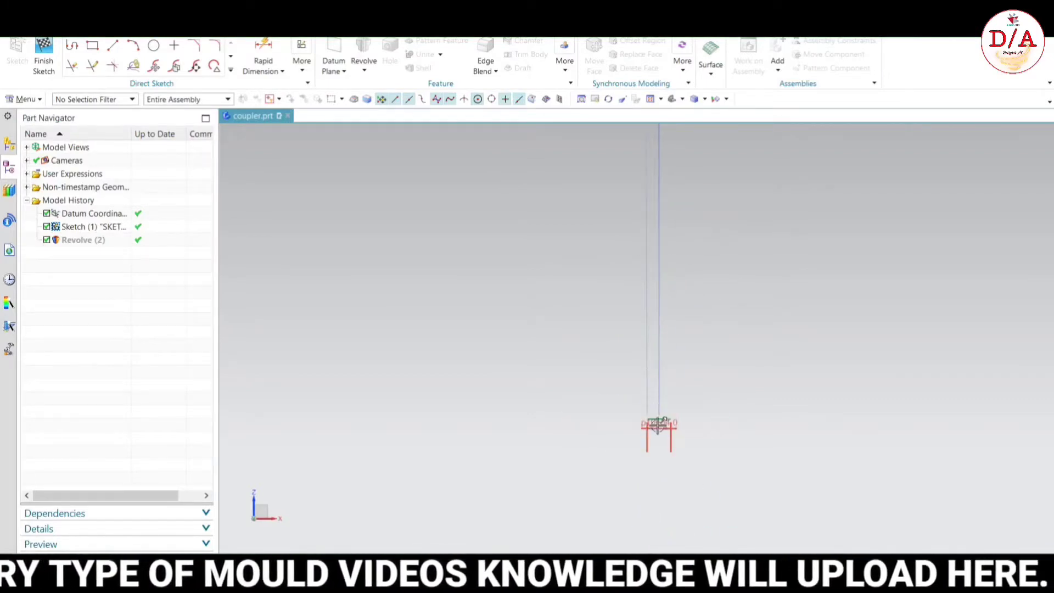
scroll(659, 456, down, 2)
scroll(642, 341, down, 2)
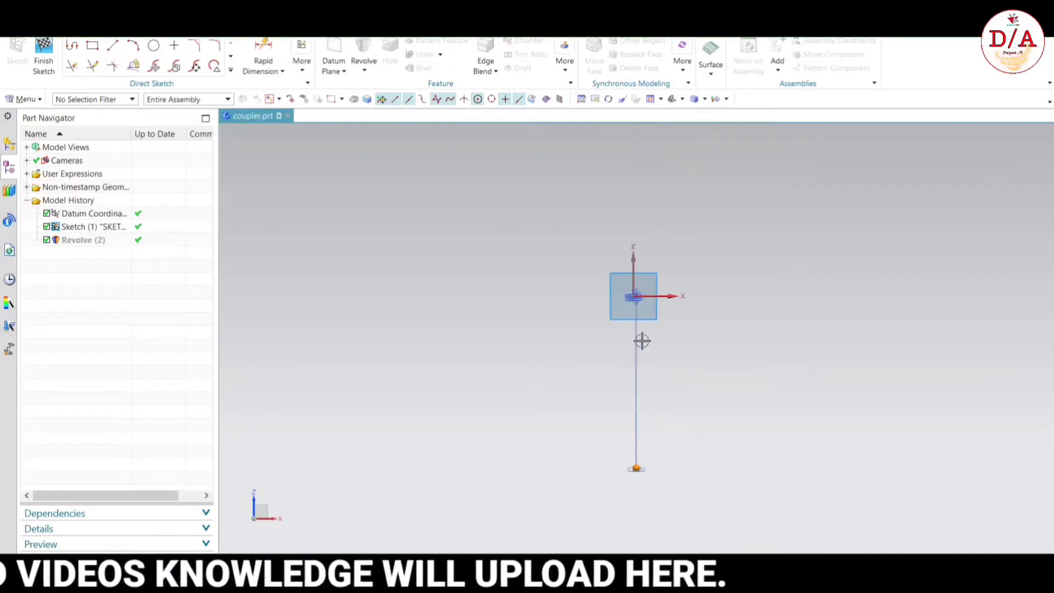
scroll(625, 278, down, 3)
scroll(541, 250, up, 2)
scroll(535, 264, up, 3)
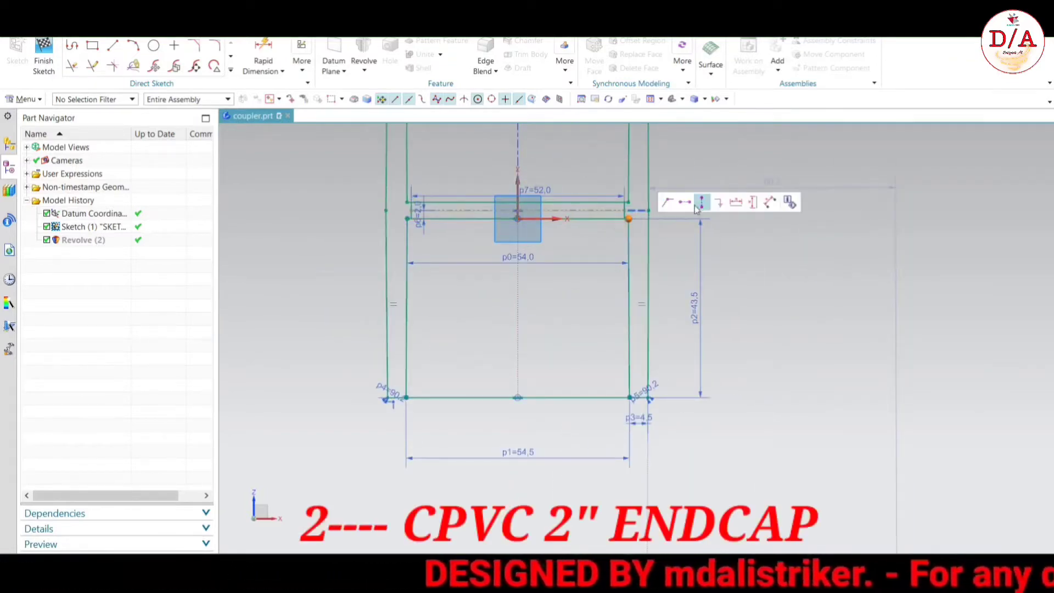
click(692, 204)
scroll(695, 230, down, 3)
scroll(713, 250, up, 2)
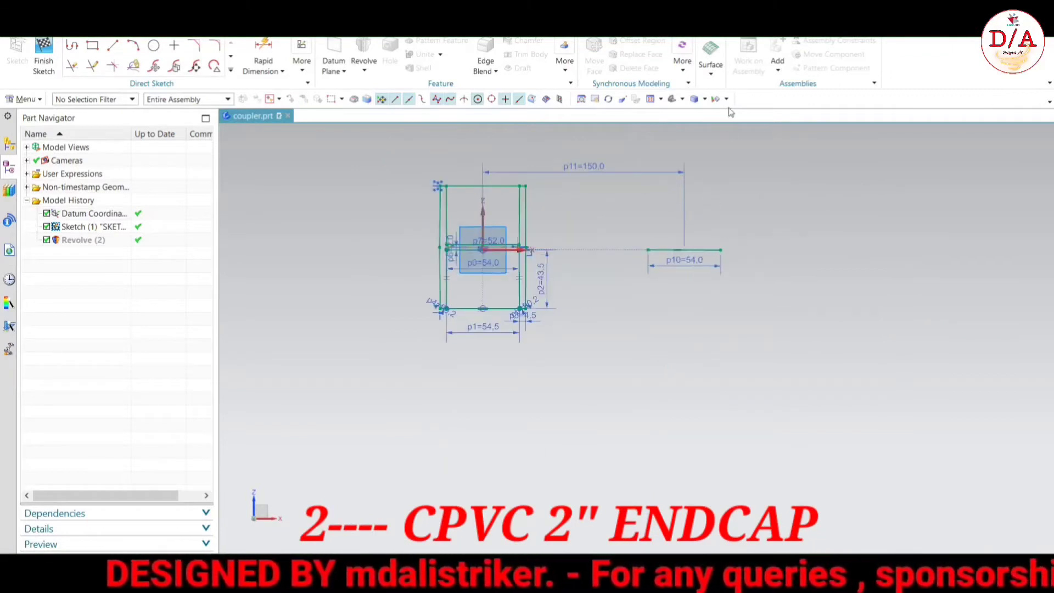
- Draw a 54.5 mm line below the 54 mm line
click(113, 48)
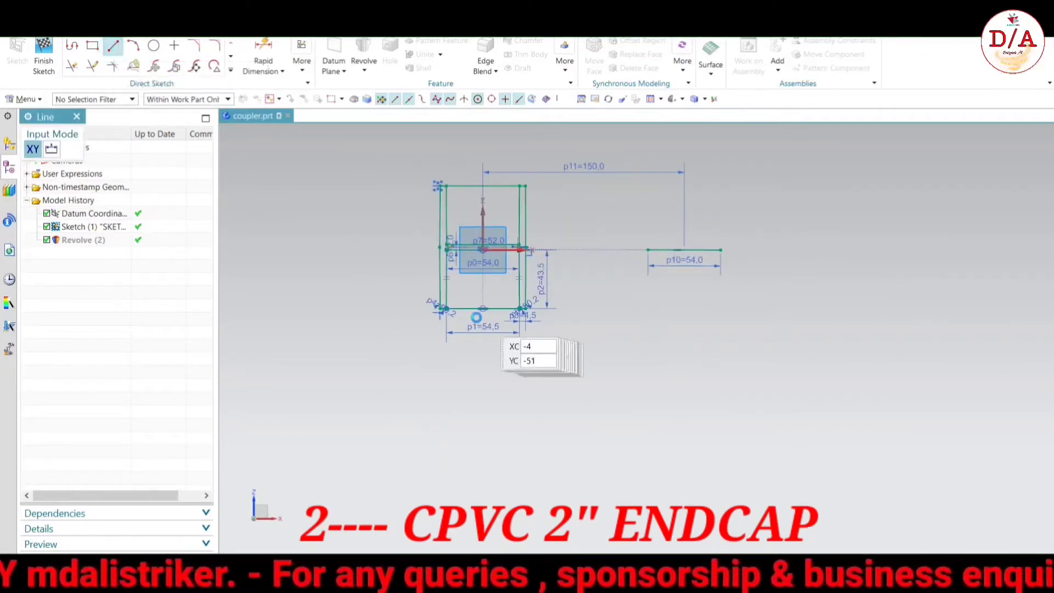
scroll(678, 297, up, 1)
click(623, 322)
text(54.5)
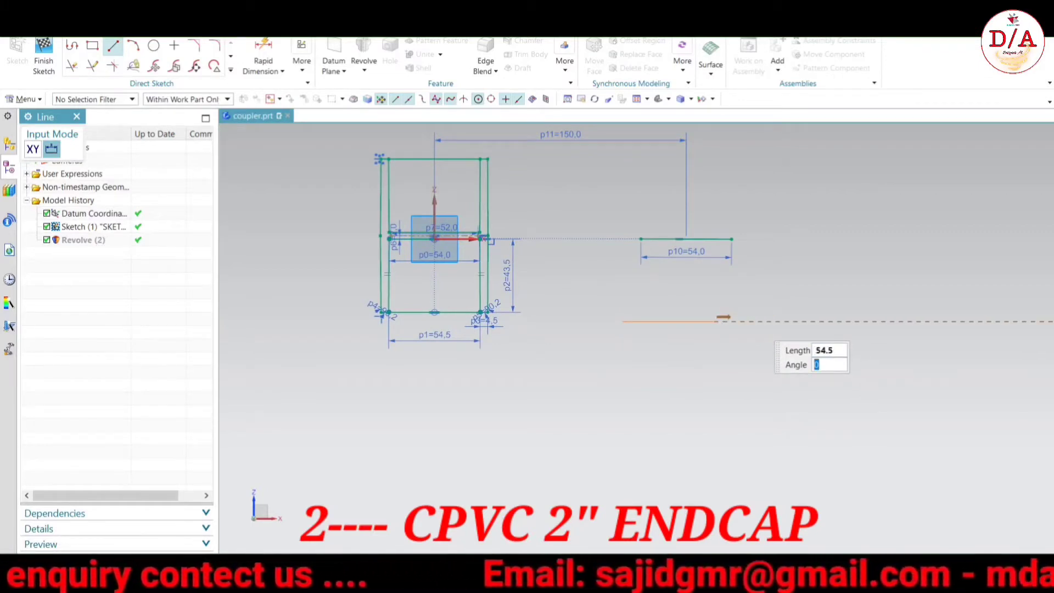
key(Return)
key(Escape)
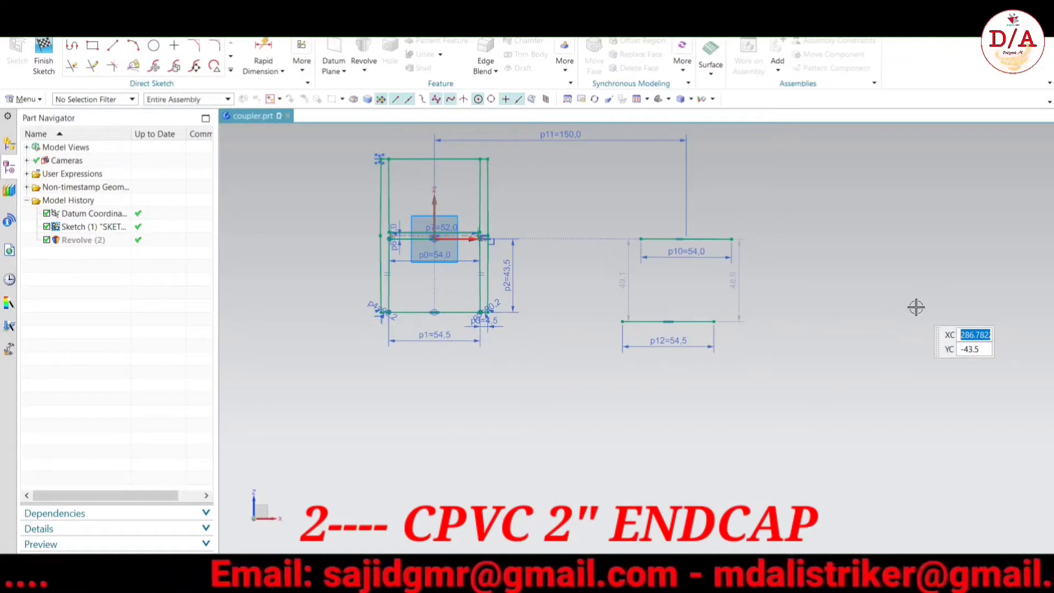
click(693, 240)
click(738, 219)
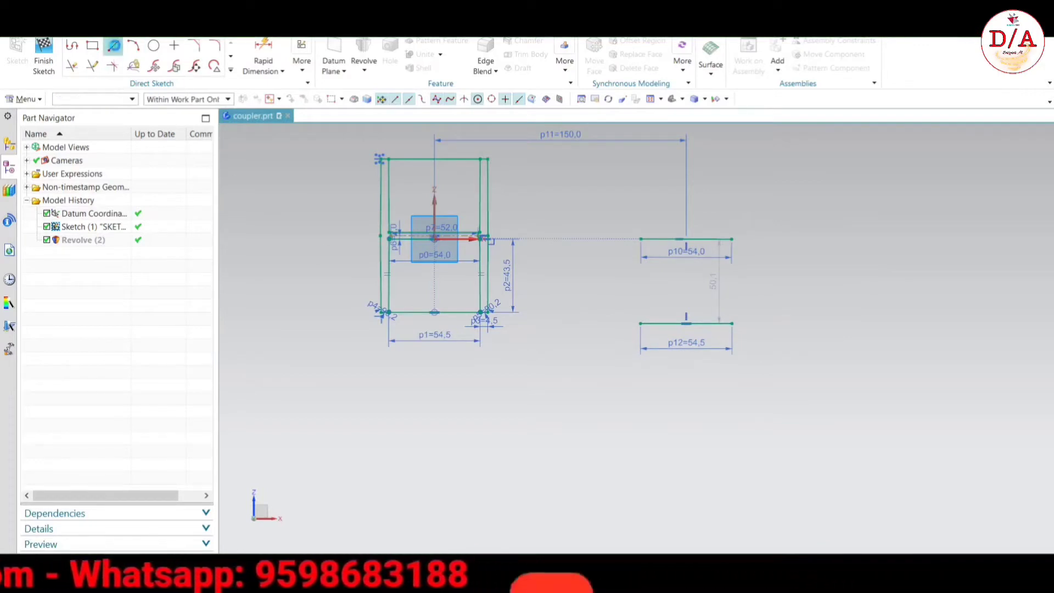
- Close the box with left and right side lines joining the 54 and 54.5 lines
click(114, 46)
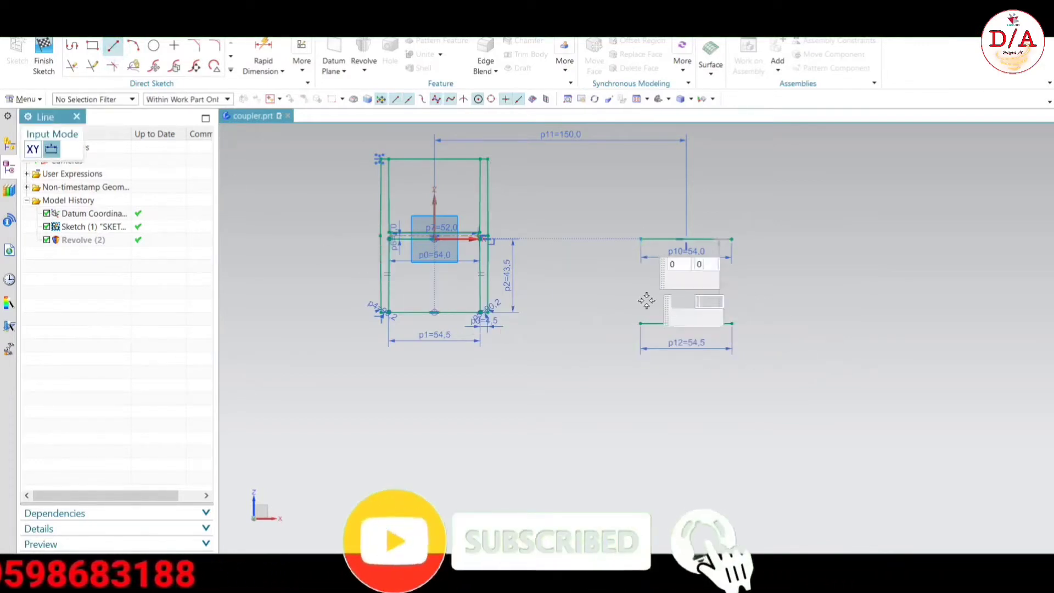
click(640, 324)
scroll(641, 323, up, 2)
scroll(641, 323, up, 2)
scroll(642, 307, up, 2)
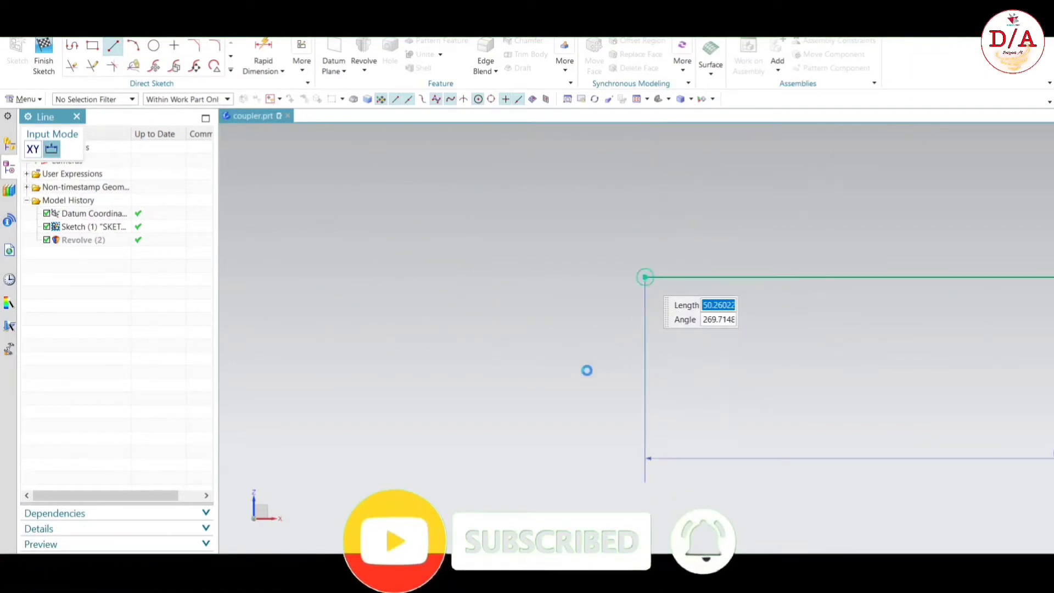
scroll(587, 371, down, 3)
click(557, 335)
click(699, 204)
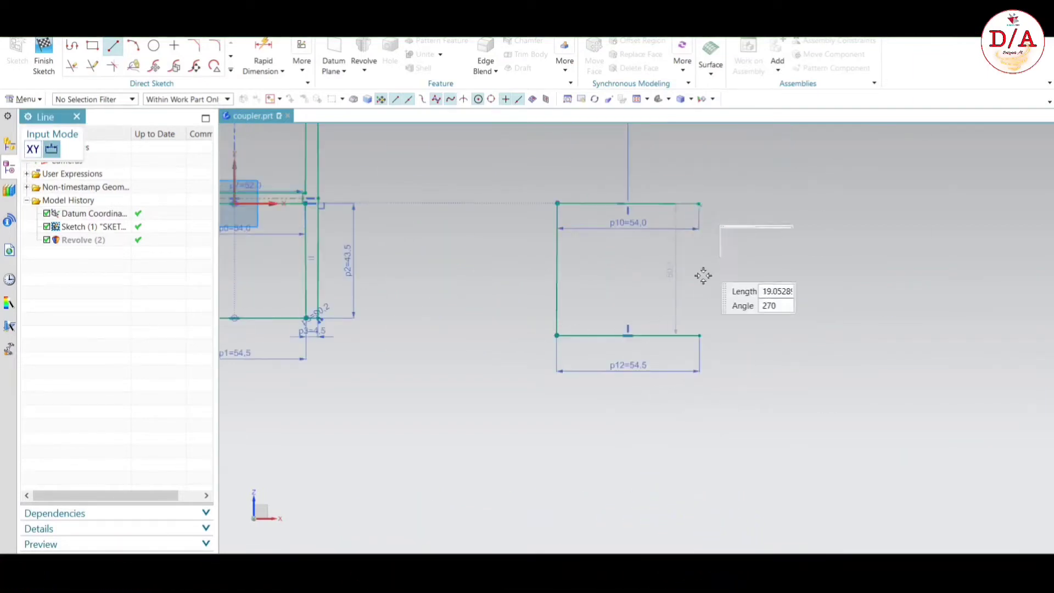
scroll(702, 308, up, 3)
scroll(697, 357, down, 2)
click(694, 372)
scroll(714, 367, down, 1)
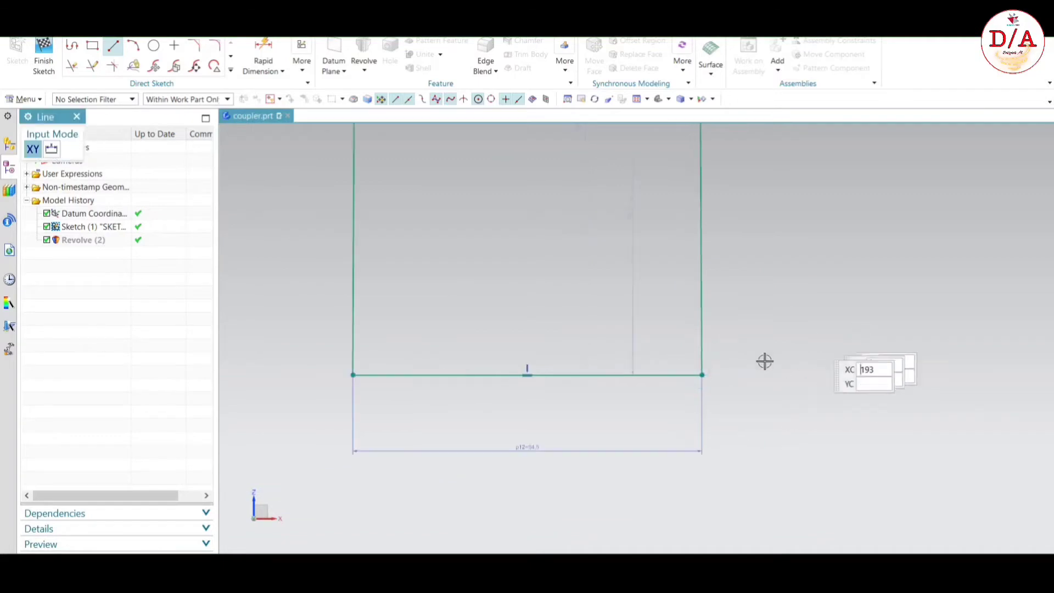
scroll(765, 360, down, 3)
scroll(744, 367, up, 3)
key(Escape)
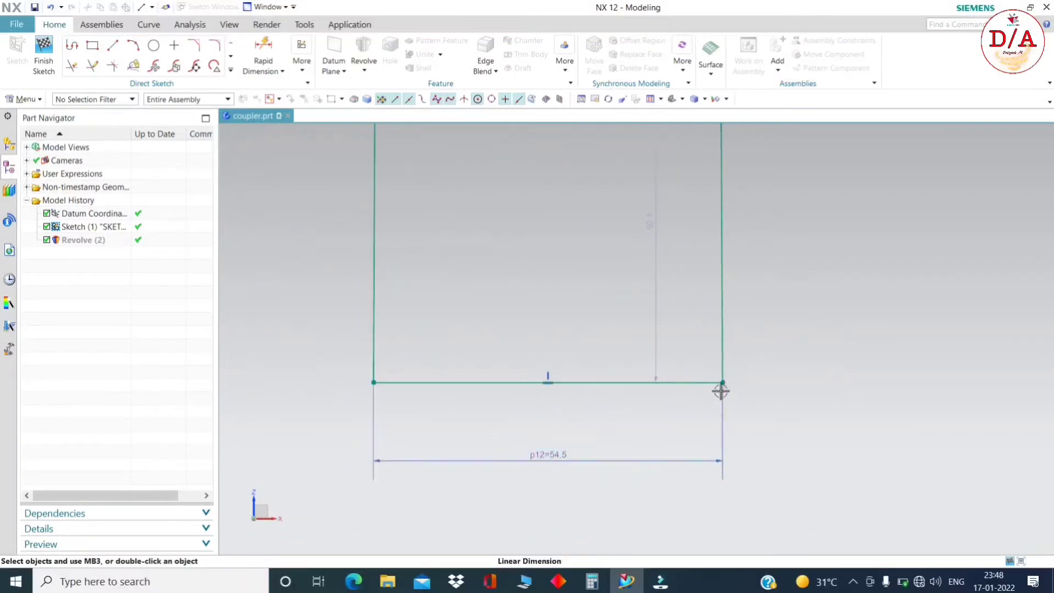
scroll(721, 391, down, 3)
- Reactivate Line, adjust the zoom, then exit without drawing
click(115, 44)
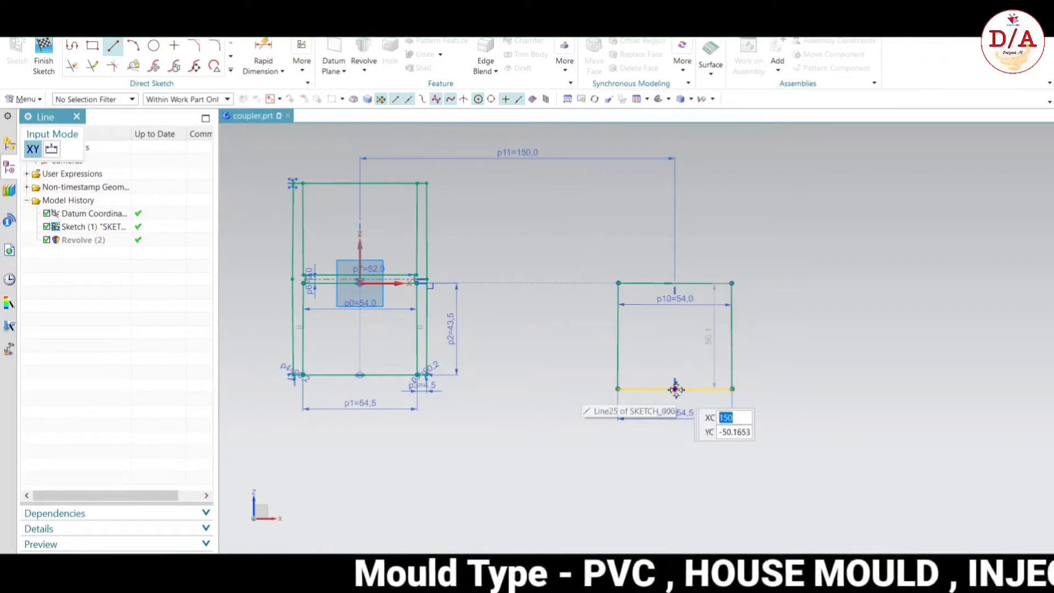
scroll(676, 390, down, 1)
scroll(686, 379, down, 2)
scroll(678, 357, up, 3)
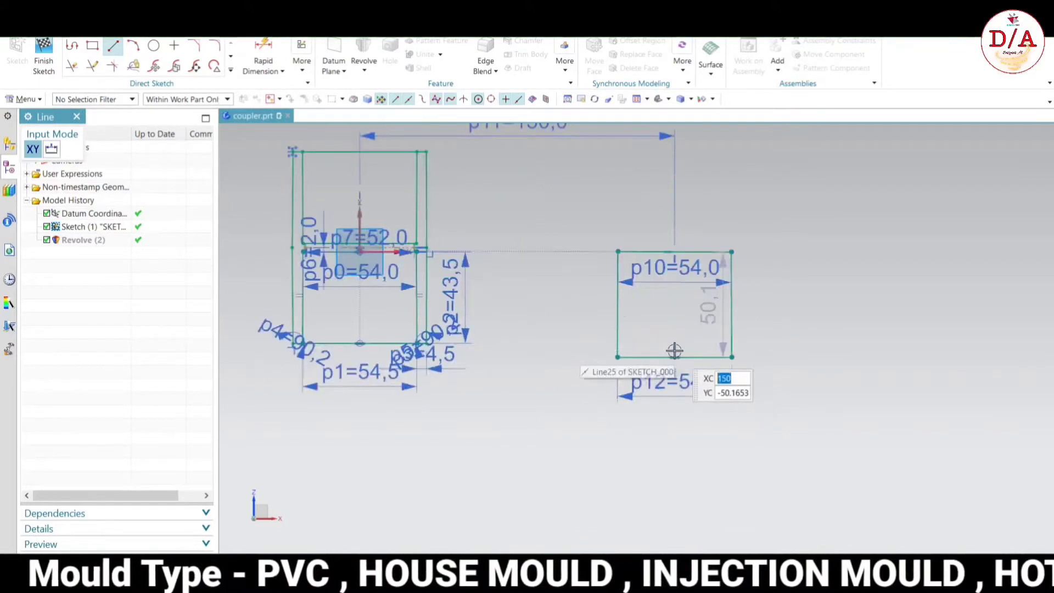
scroll(678, 361, up, 4)
scroll(671, 334, up, 2)
scroll(666, 305, up, 1)
scroll(669, 346, down, 4)
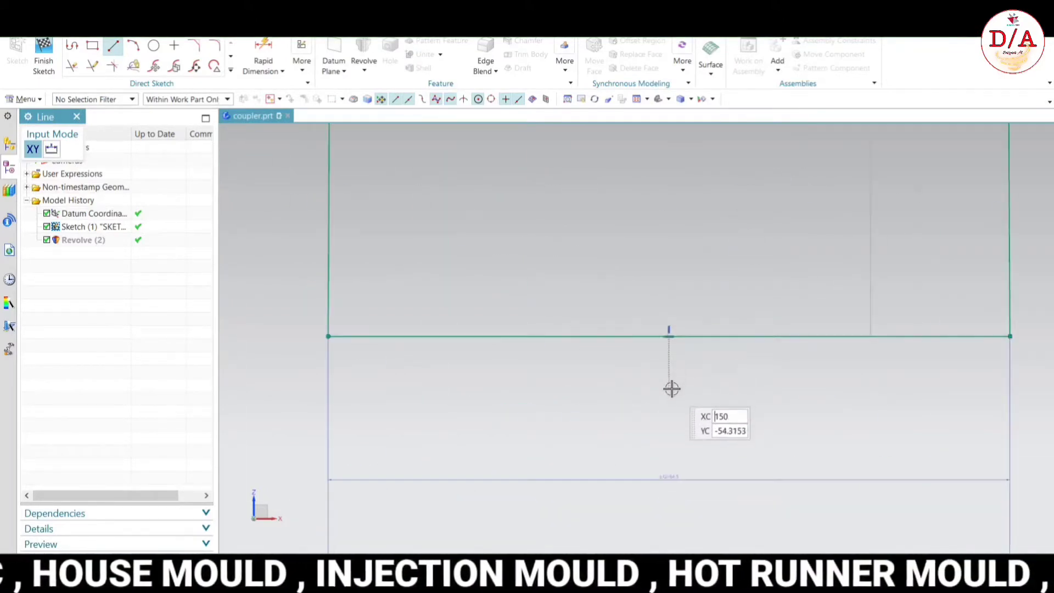
scroll(714, 345, down, 3)
scroll(647, 362, down, 3)
key(Escape)
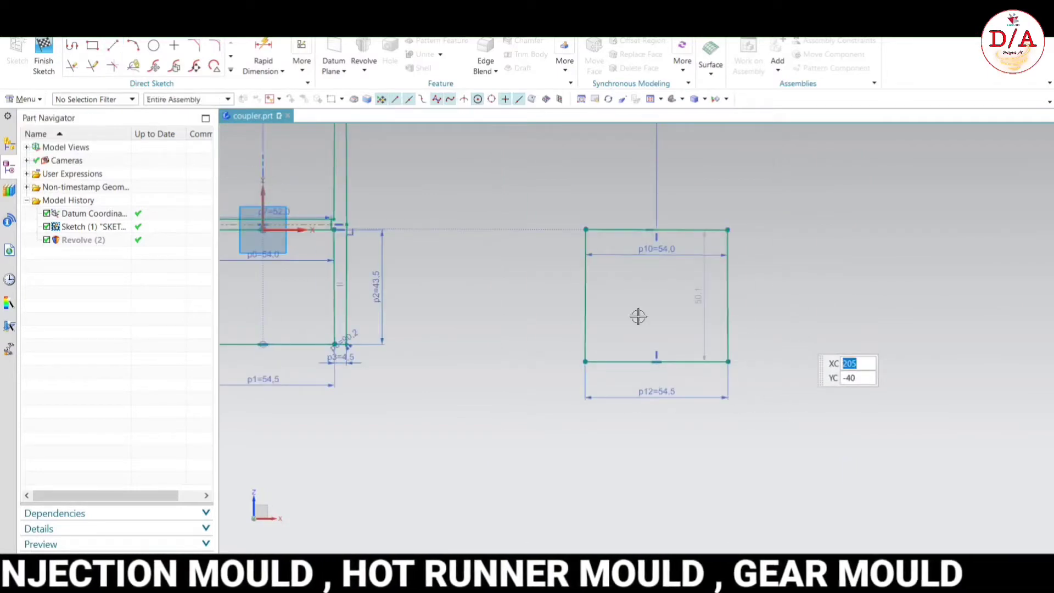
- Dimension the box height between its top and bottom edges as 43.5 mm
click(728, 232)
click(727, 360)
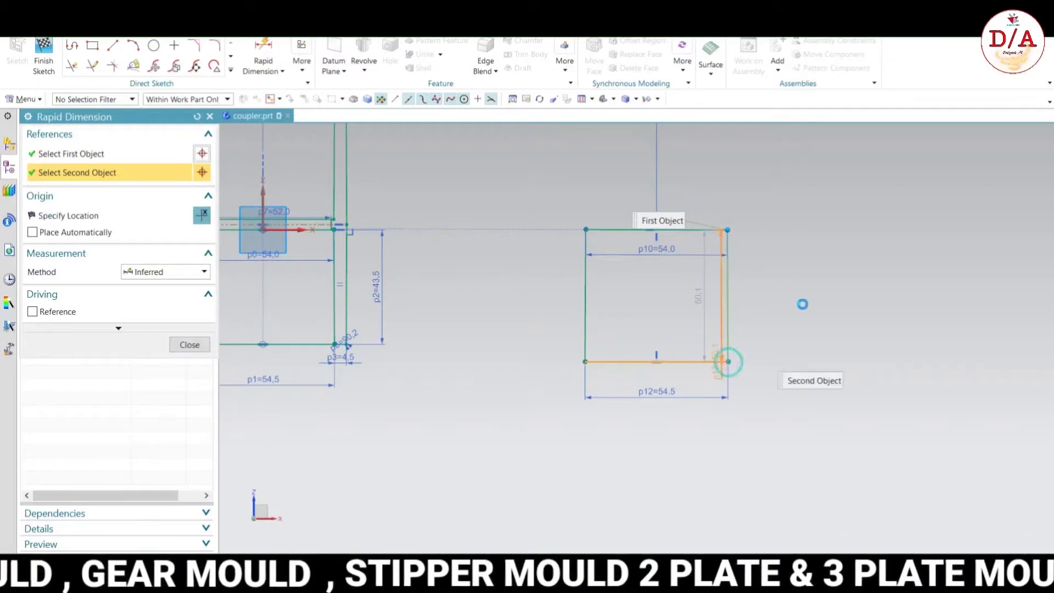
scroll(823, 301, down, 2)
click(821, 301)
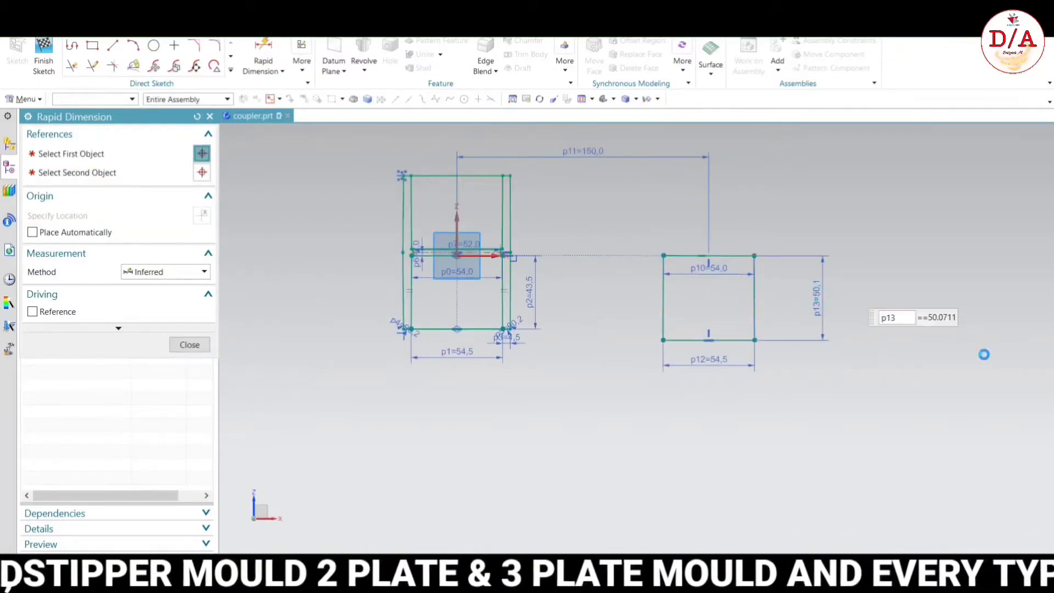
text(43.5)
key(Return)
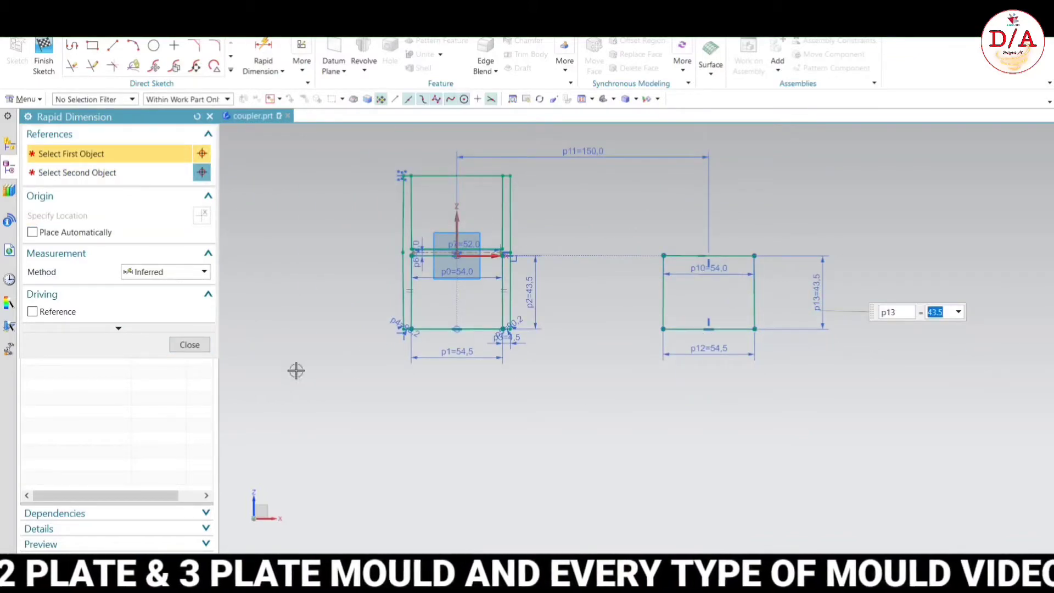
click(189, 344)
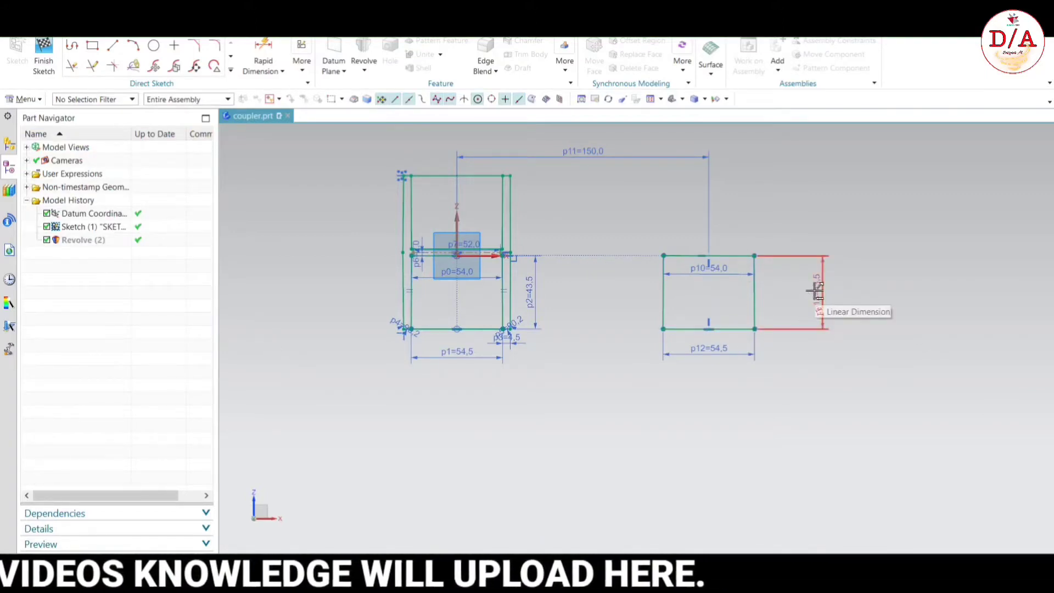
- Start a new line at the box's bottom-right corner
scroll(750, 305, up, 1)
click(113, 45)
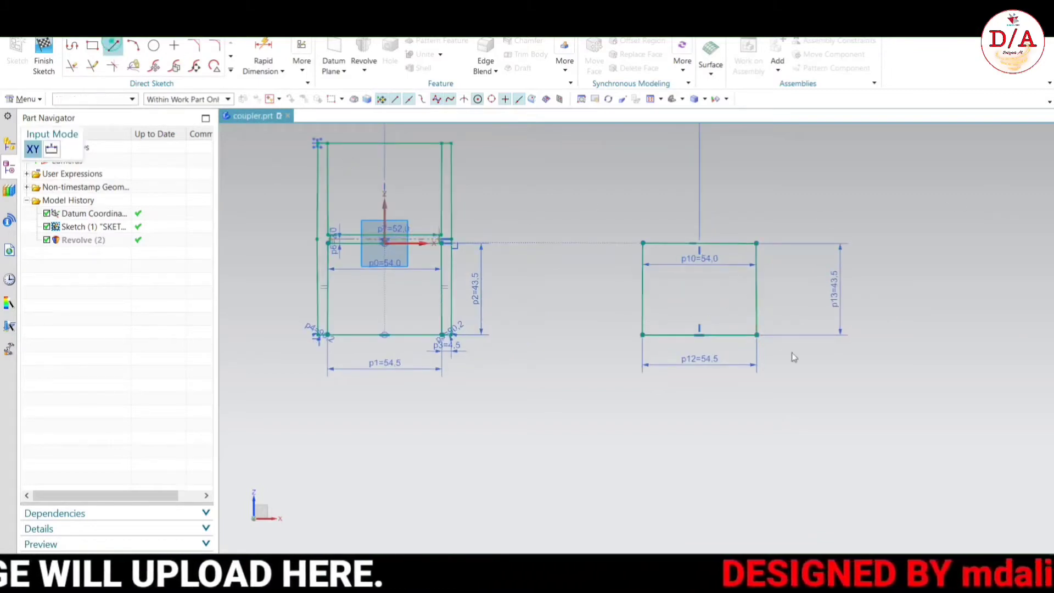
click(756, 335)
scroll(771, 338, up, 3)
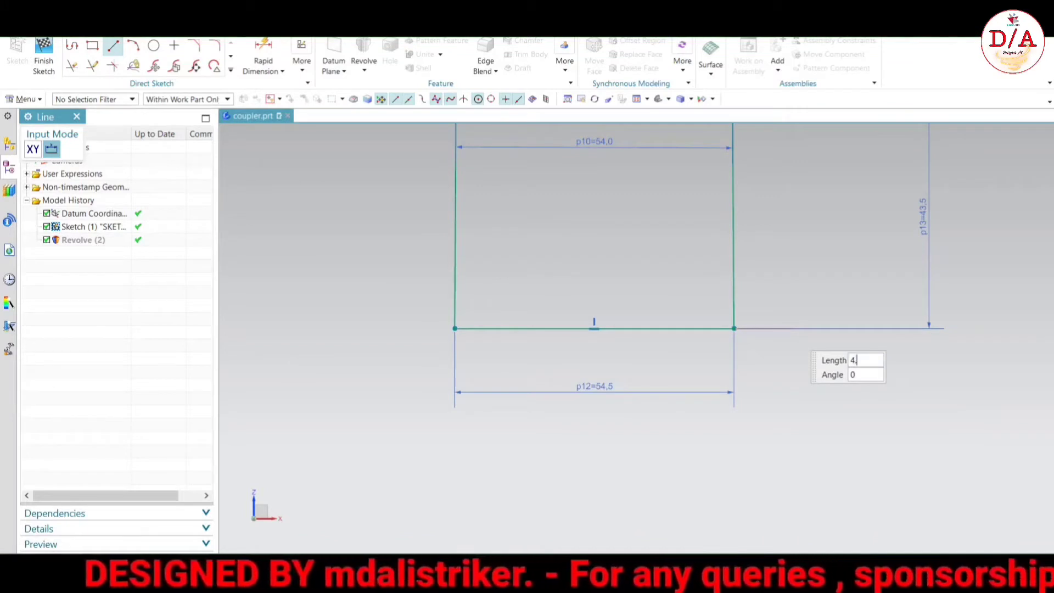
- Extend the bottom edge 4.5 mm beyond both the right and left corners
click(792, 332)
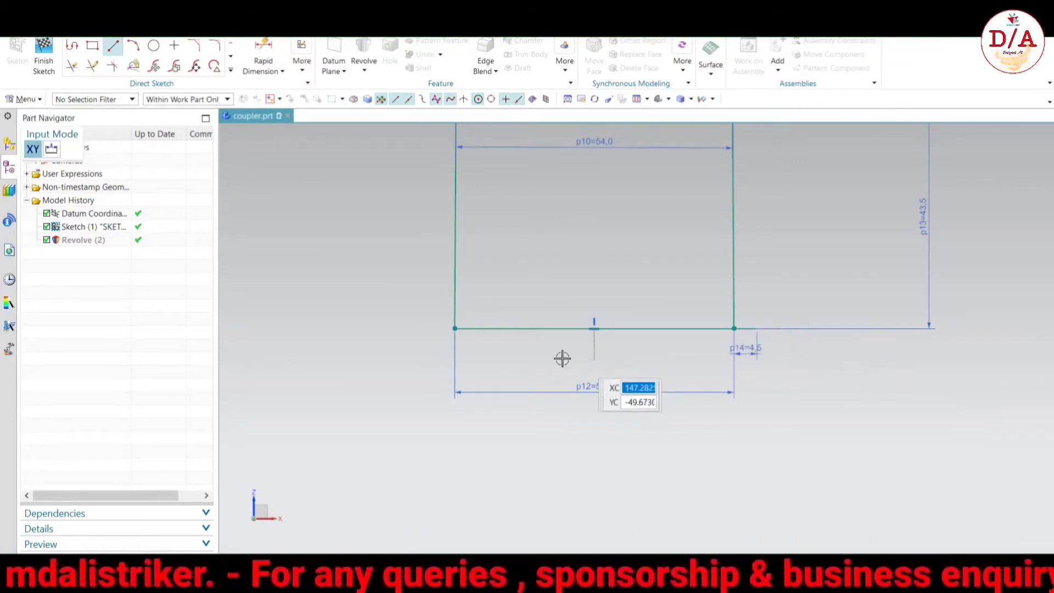
click(455, 328)
text(4.5)
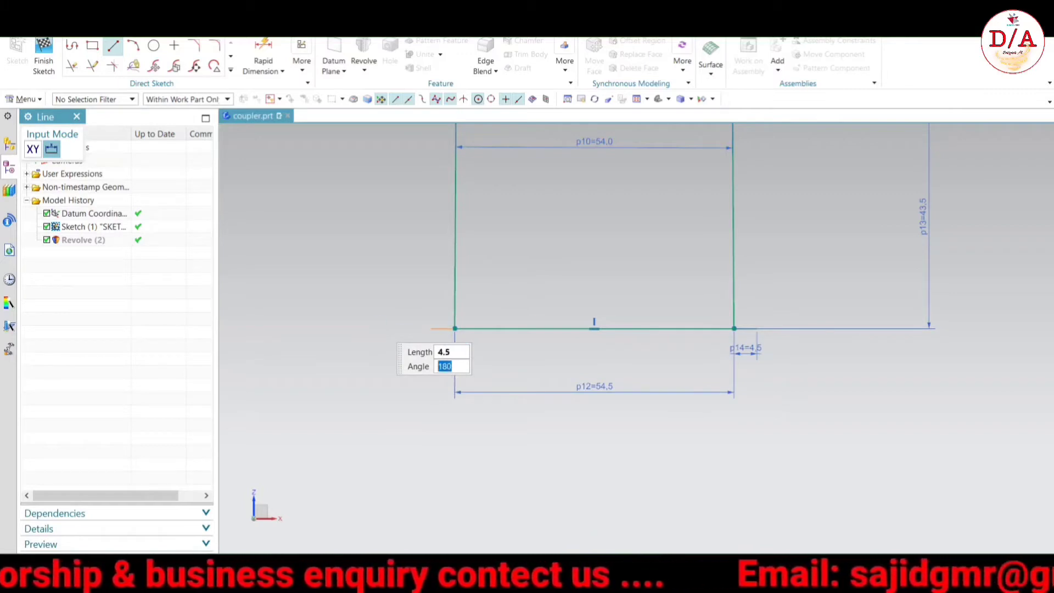
key(Tab)
key(Return)
key(Escape)
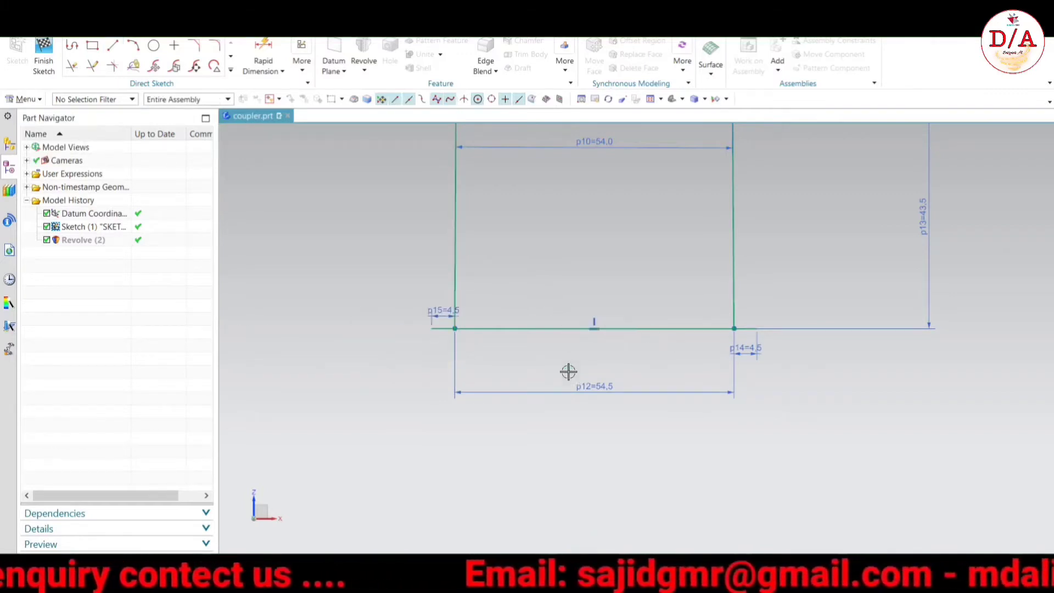
scroll(564, 403, down, 2)
- Draw slanted side lines rising from the outer ends of both extensions
click(113, 45)
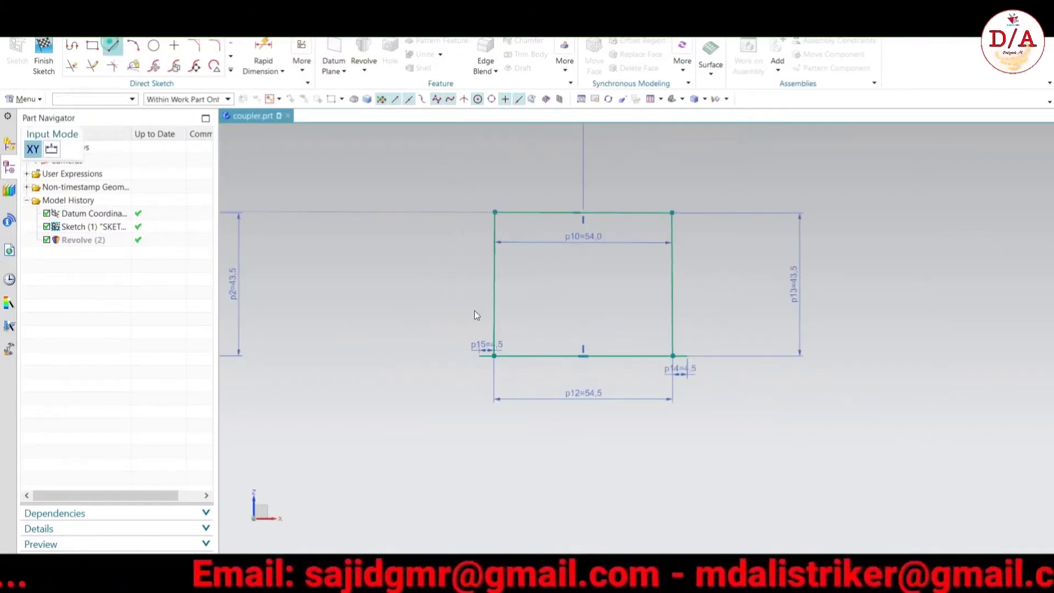
click(476, 353)
scroll(473, 207, up, 2)
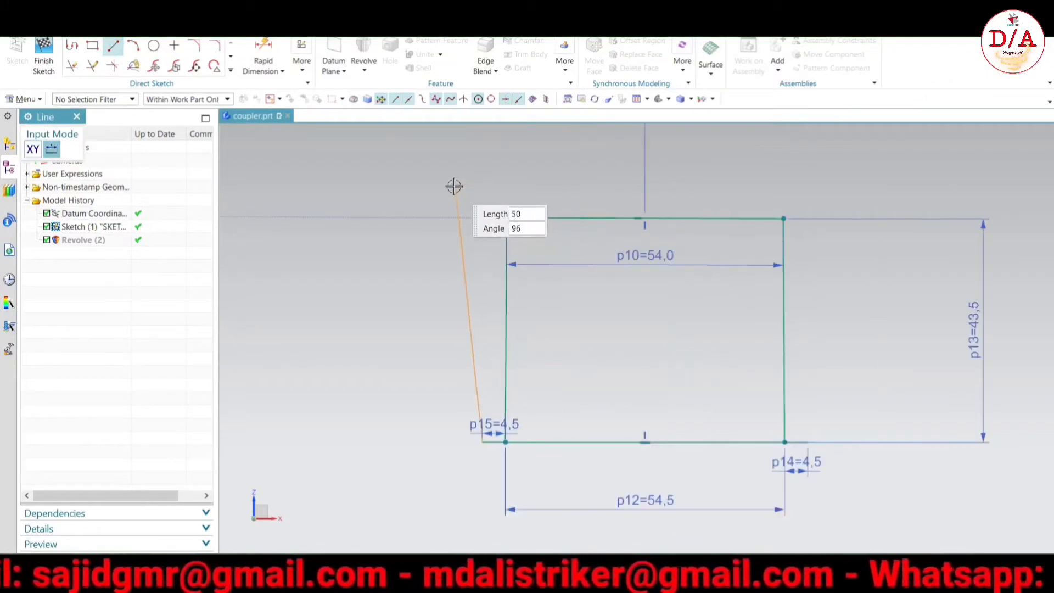
click(455, 187)
click(807, 442)
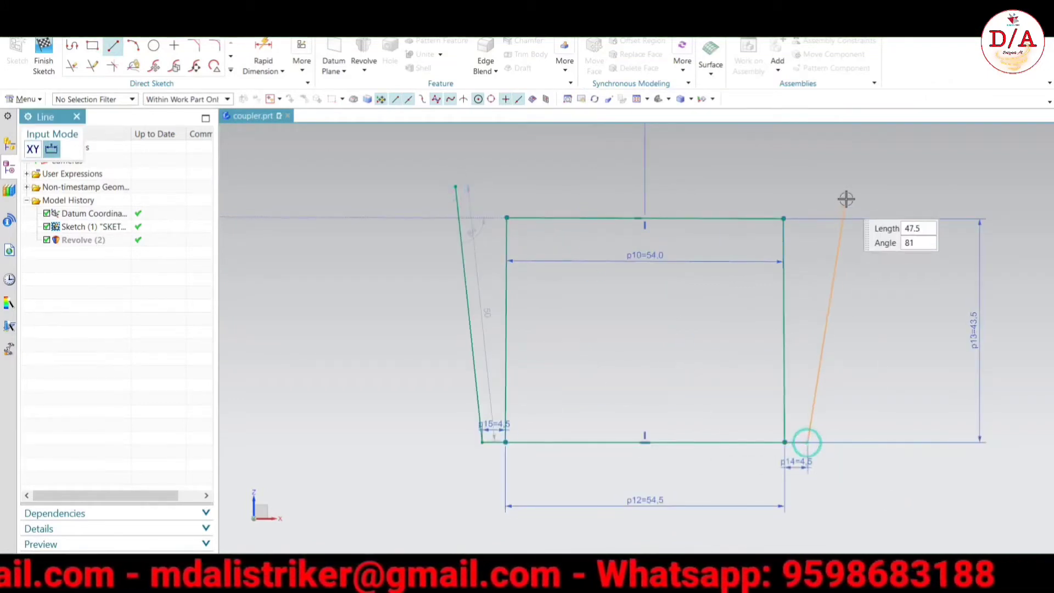
click(843, 188)
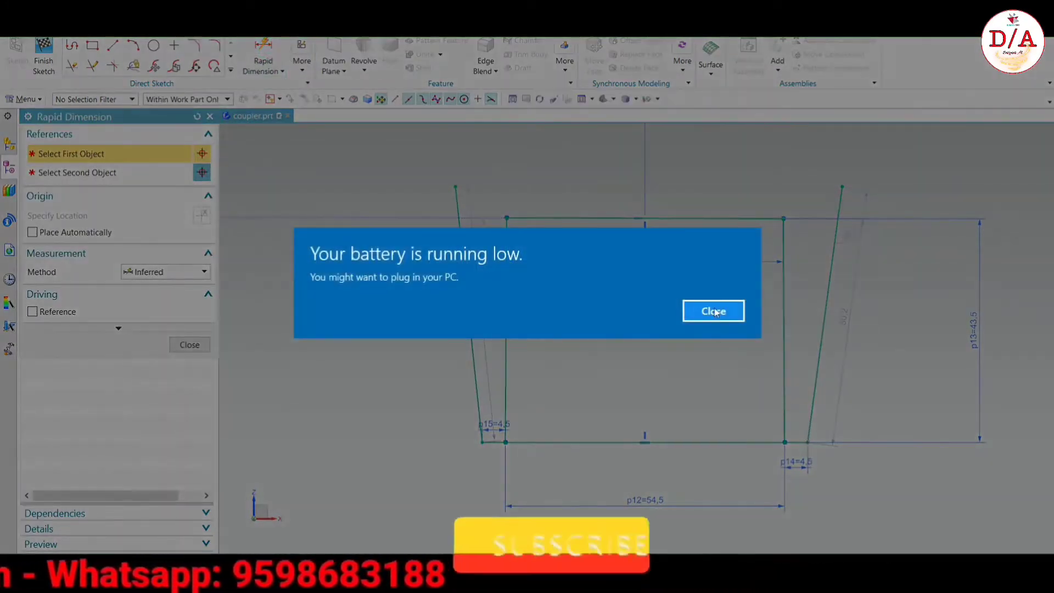
- Dismiss the battery popup and dimension the right side line's angle as 90.2°
click(711, 312)
click(812, 412)
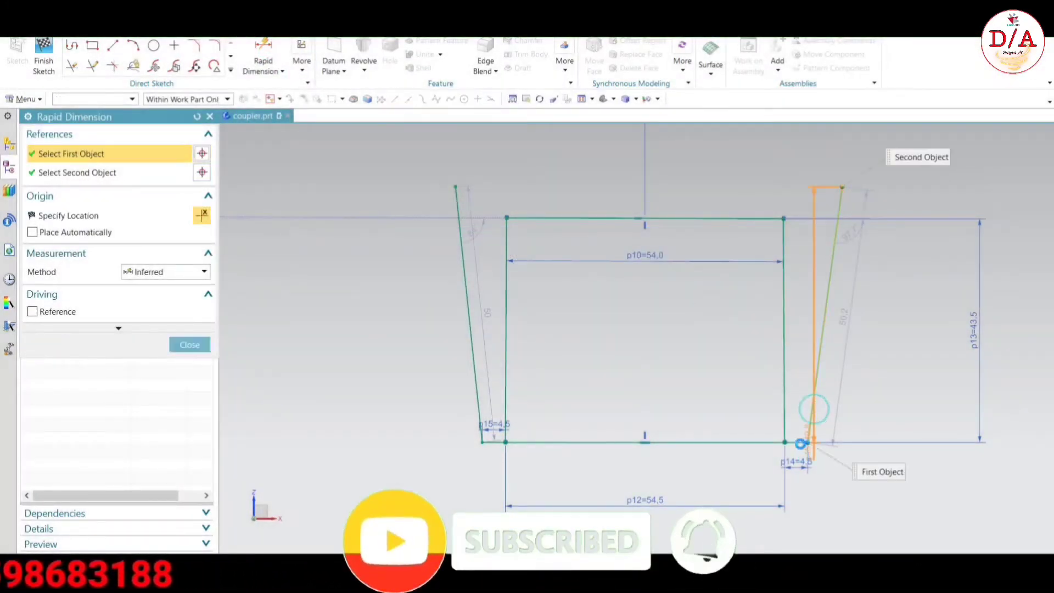
scroll(800, 435, up, 3)
scroll(800, 434, up, 1)
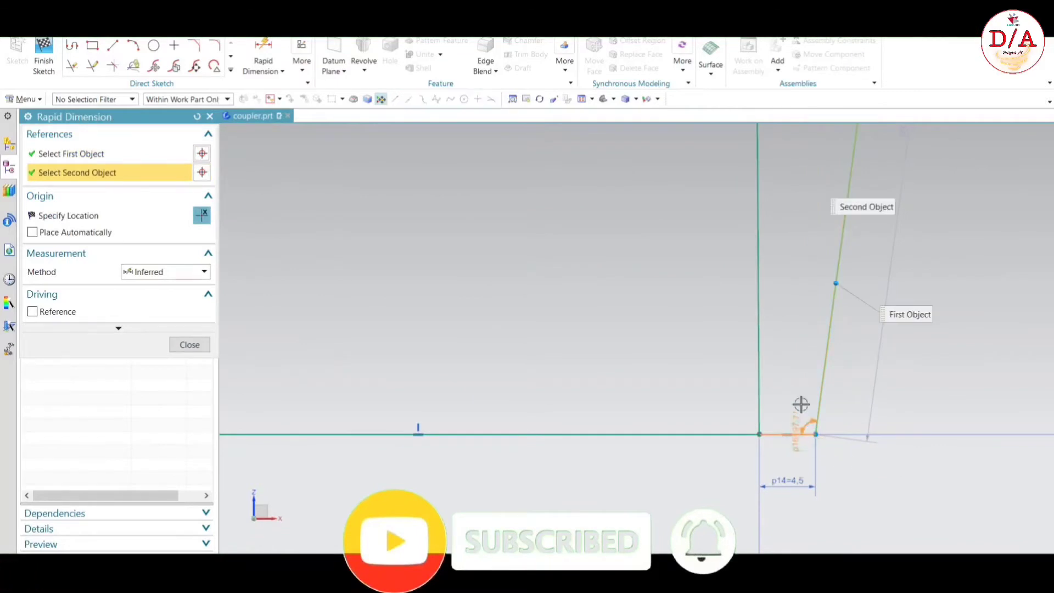
click(873, 419)
text(90.2)
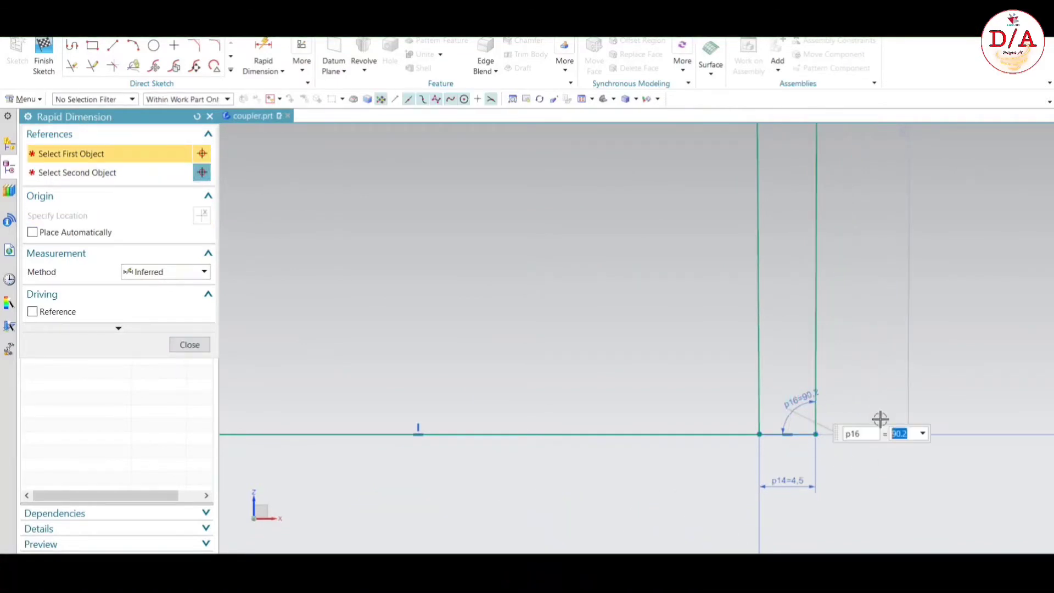
scroll(829, 417, down, 3)
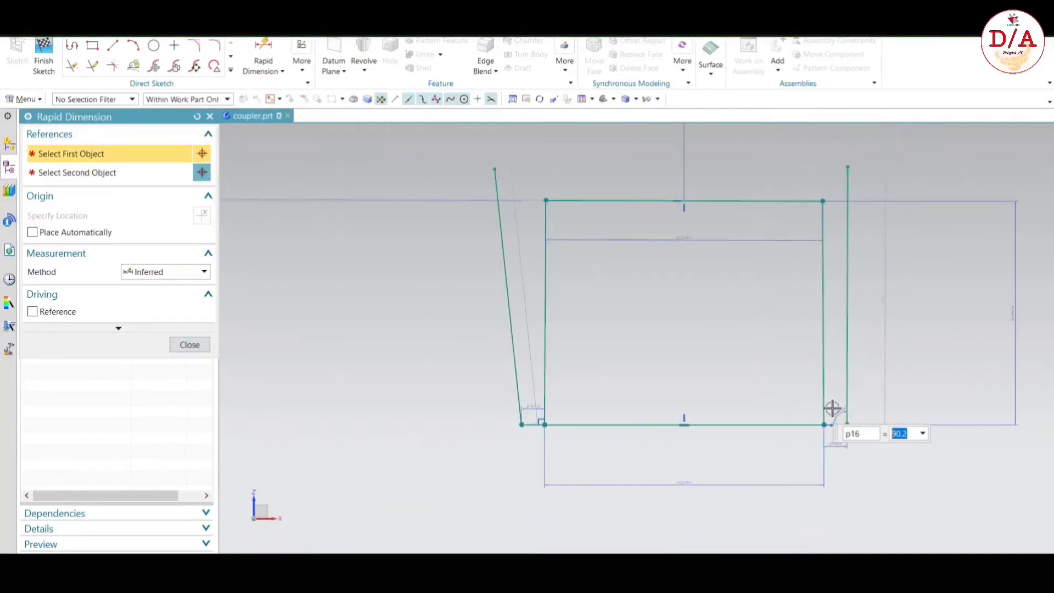
scroll(519, 421, up, 3)
- Set the left side line's angle to the bottom line at 90.2°
click(507, 356)
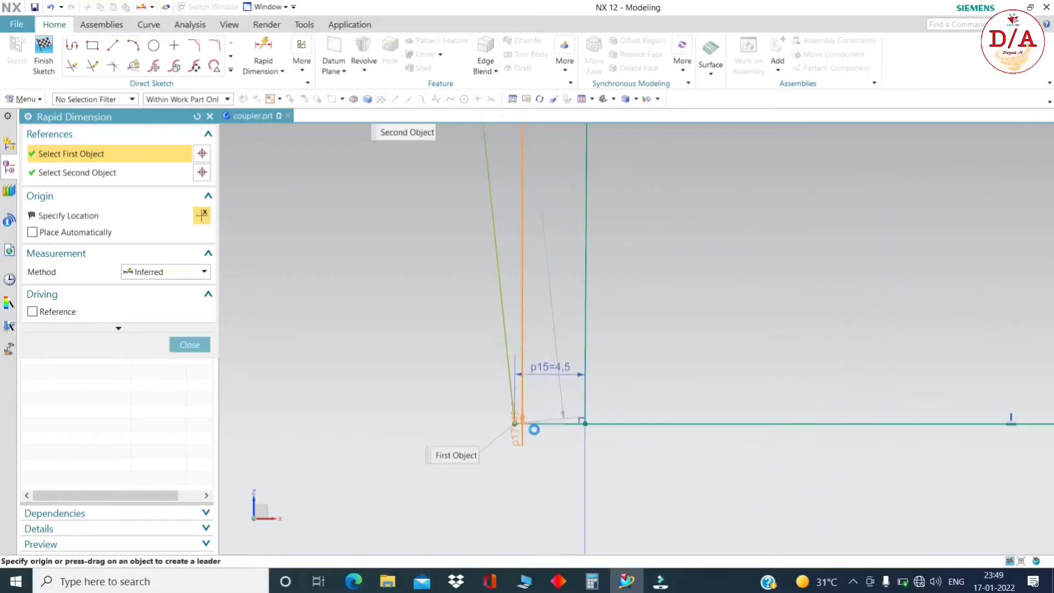
click(535, 422)
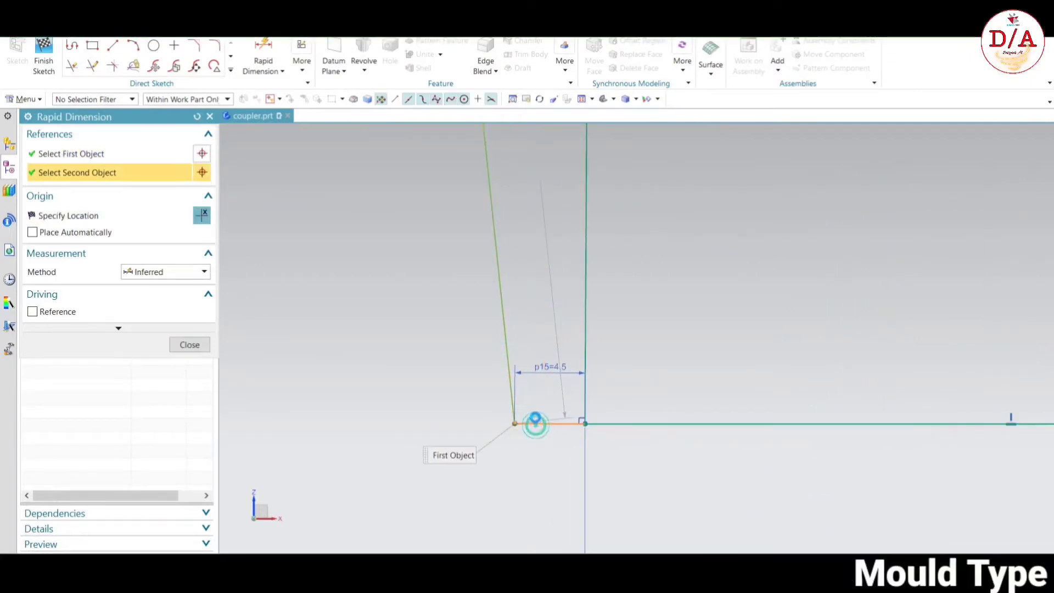
click(582, 390)
text(90.2)
key(Return)
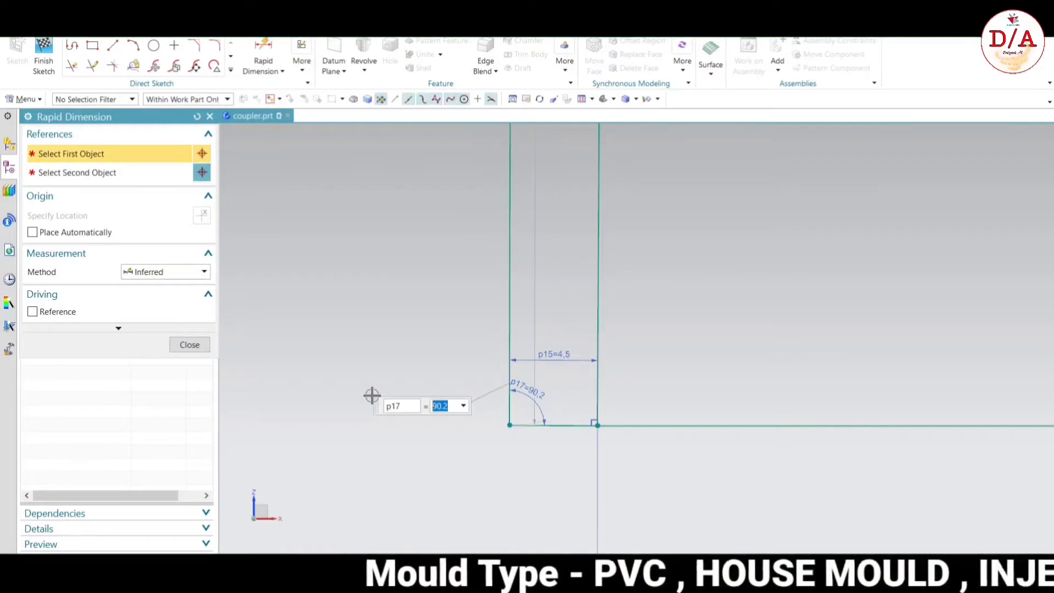
click(189, 345)
- Draw a 1.7 mm vertical line on the box's top edge, 2.5 mm from the right corner
scroll(470, 404, down, 3)
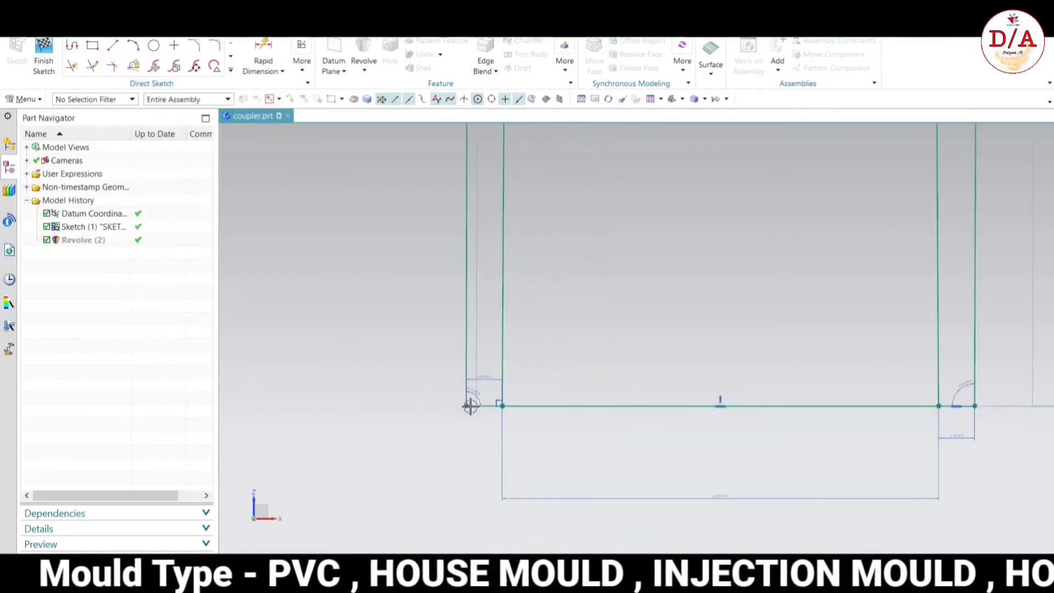
scroll(477, 412, down, 3)
scroll(619, 269, up, 3)
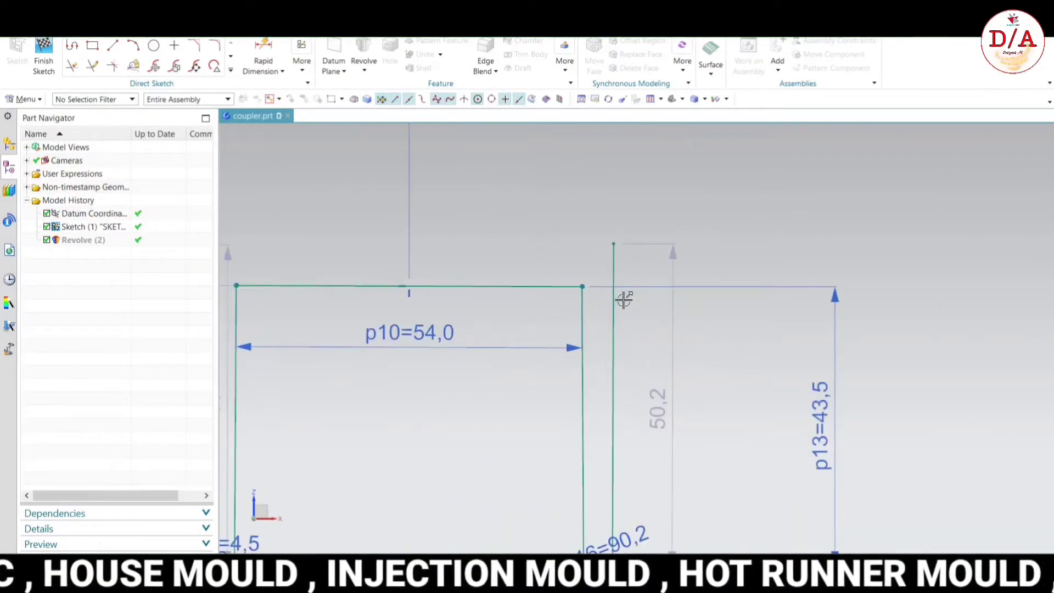
scroll(732, 245, down, 2)
scroll(567, 313, down, 1)
scroll(790, 334, up, 1)
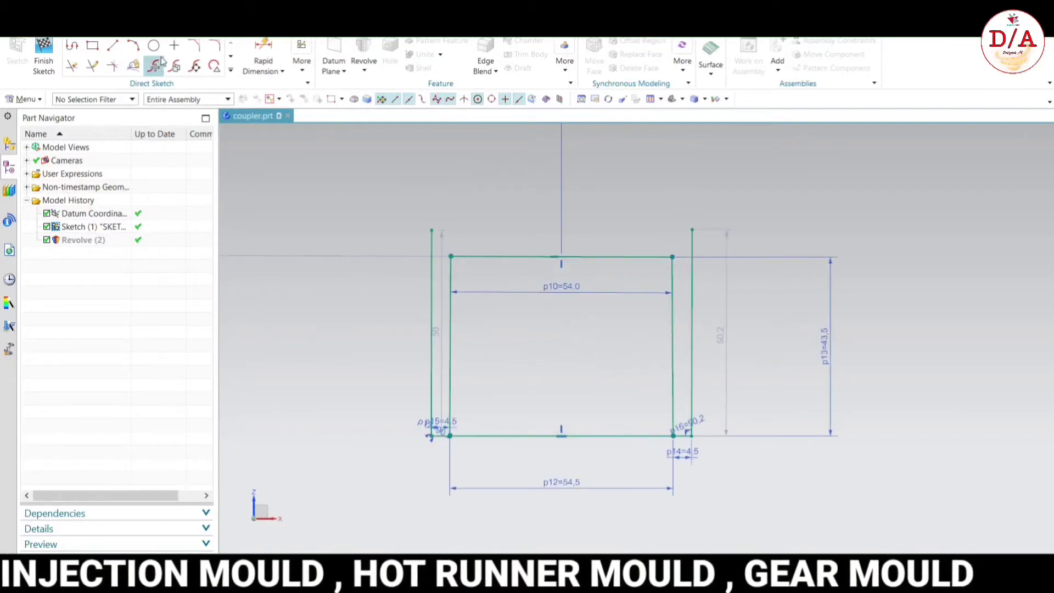
click(113, 46)
scroll(502, 256, up, 3)
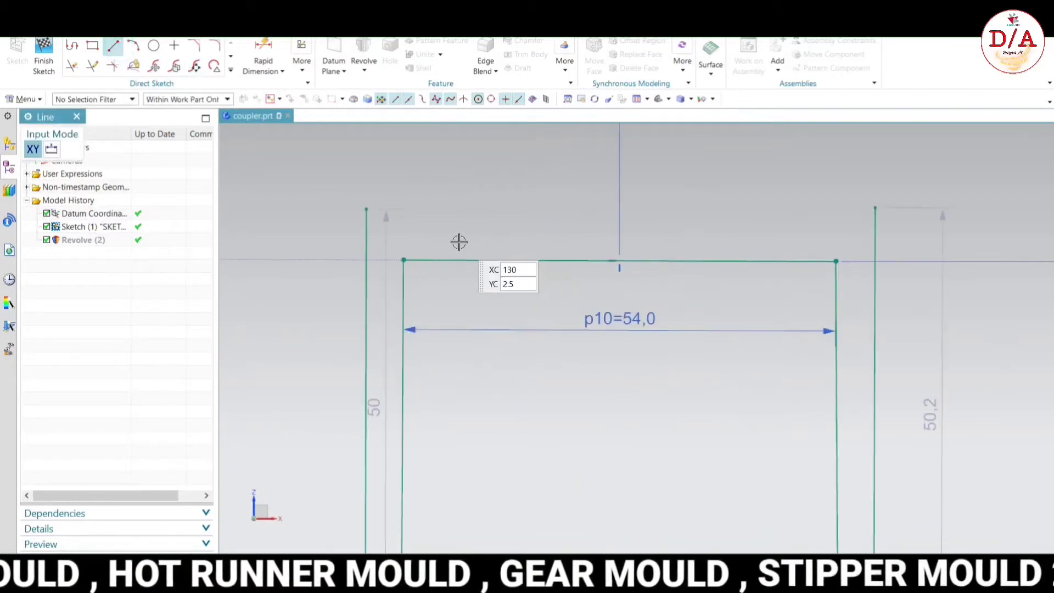
click(429, 258)
scroll(431, 247, up, 2)
text(1.5)
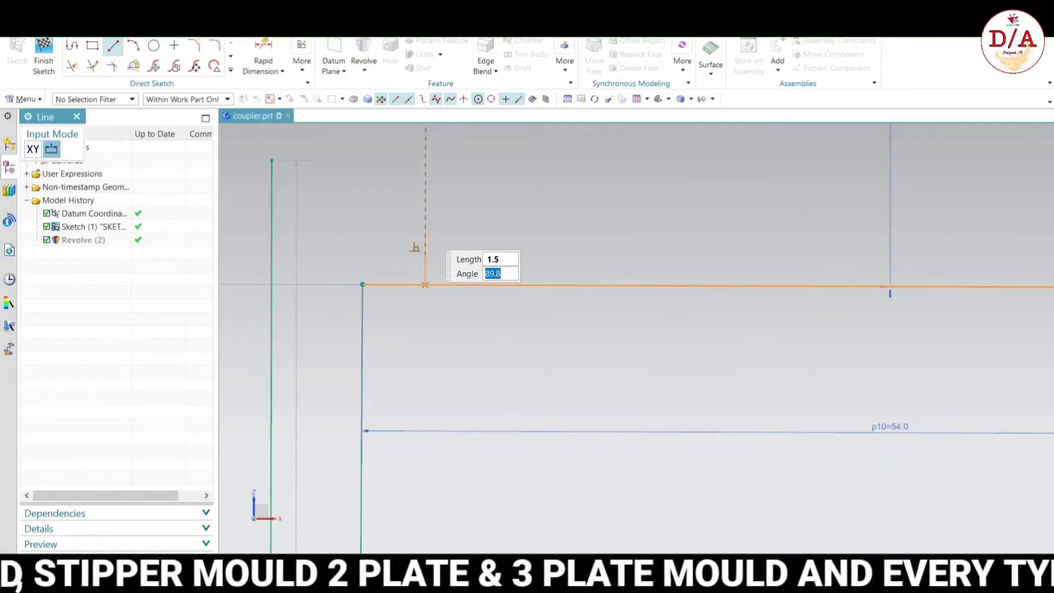
key(Escape)
scroll(742, 308, down, 3)
scroll(662, 309, up, 1)
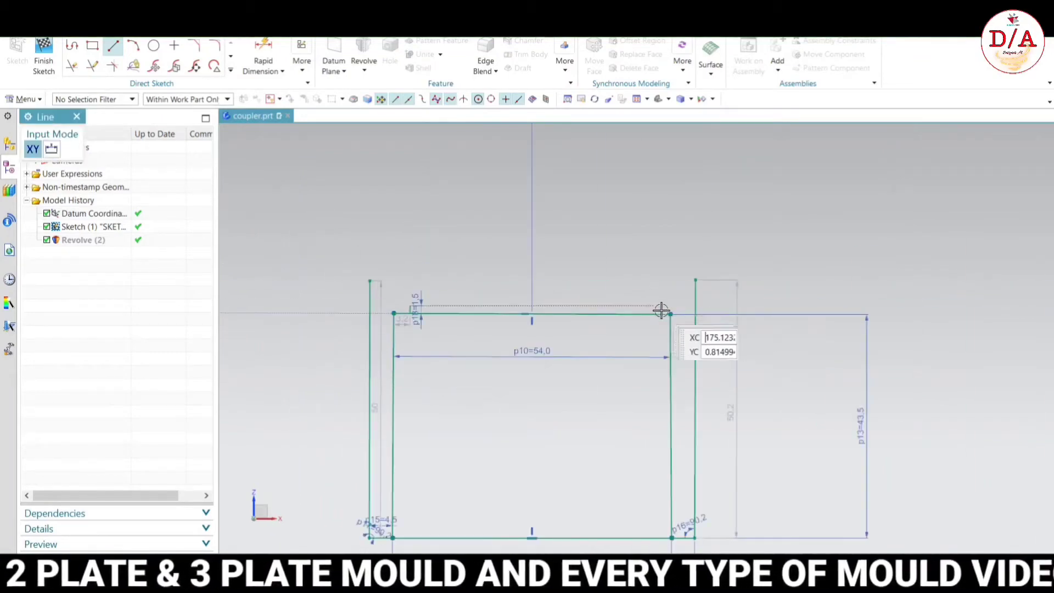
scroll(654, 313, up, 2)
click(654, 313)
scroll(655, 299, up, 2)
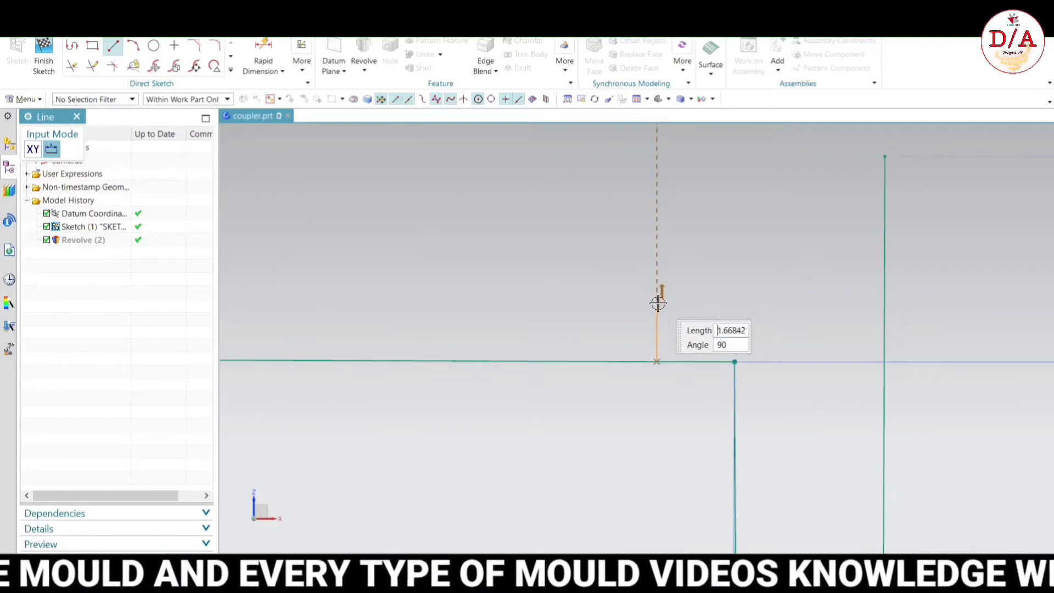
click(659, 305)
key(Escape)
scroll(694, 308, down, 2)
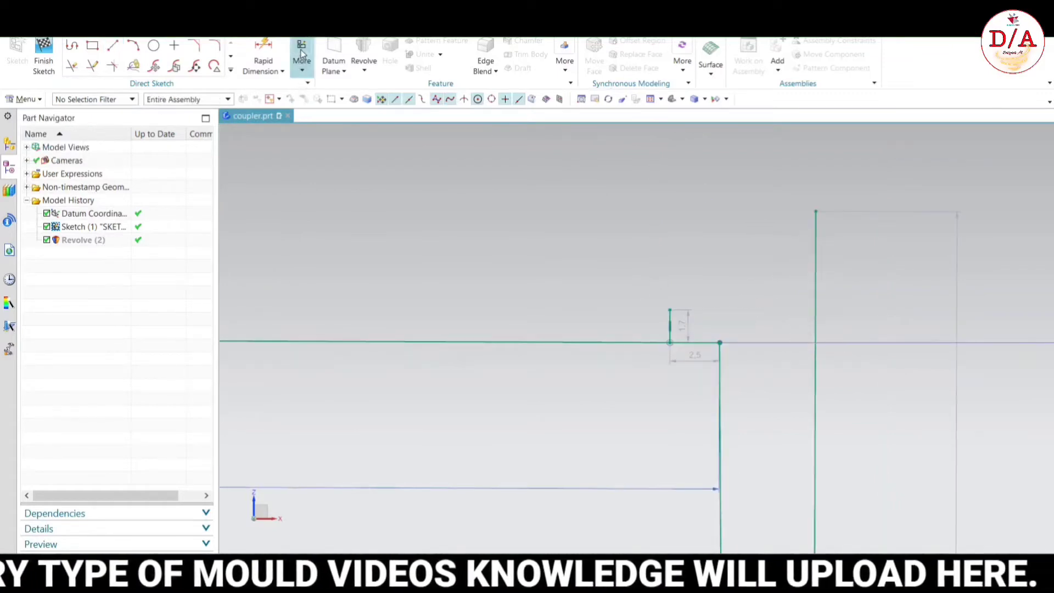
- Start a Make Symmetric constraint from the extra sketch tools
click(302, 60)
click(360, 100)
scroll(670, 326, up, 3)
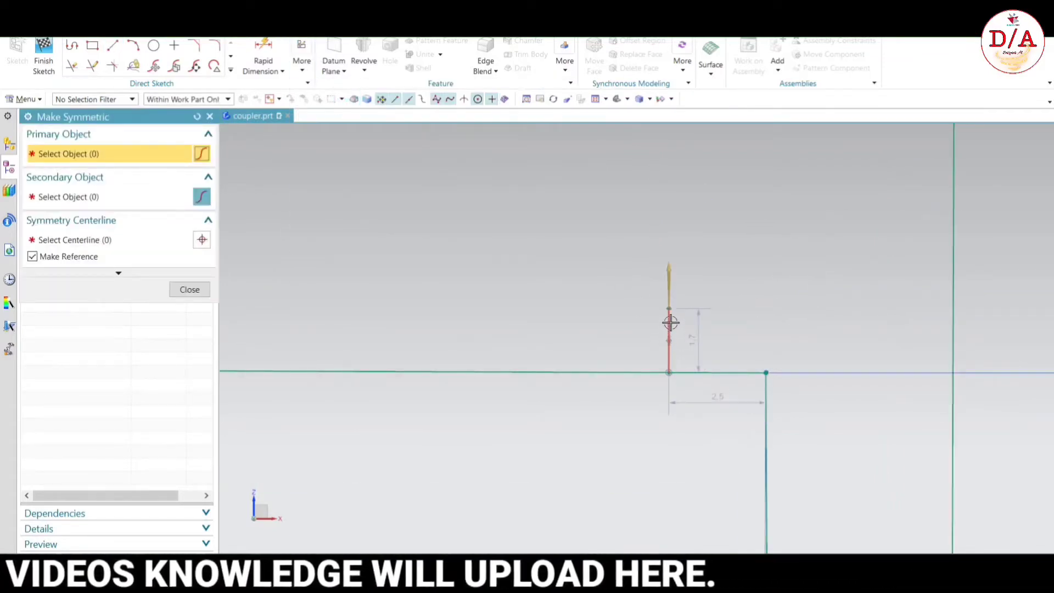
- Pick the two short corner lines for symmetry, then leave the Make Symmetric setup unfinished
click(670, 323)
scroll(586, 334, down, 2)
scroll(290, 295, up, 3)
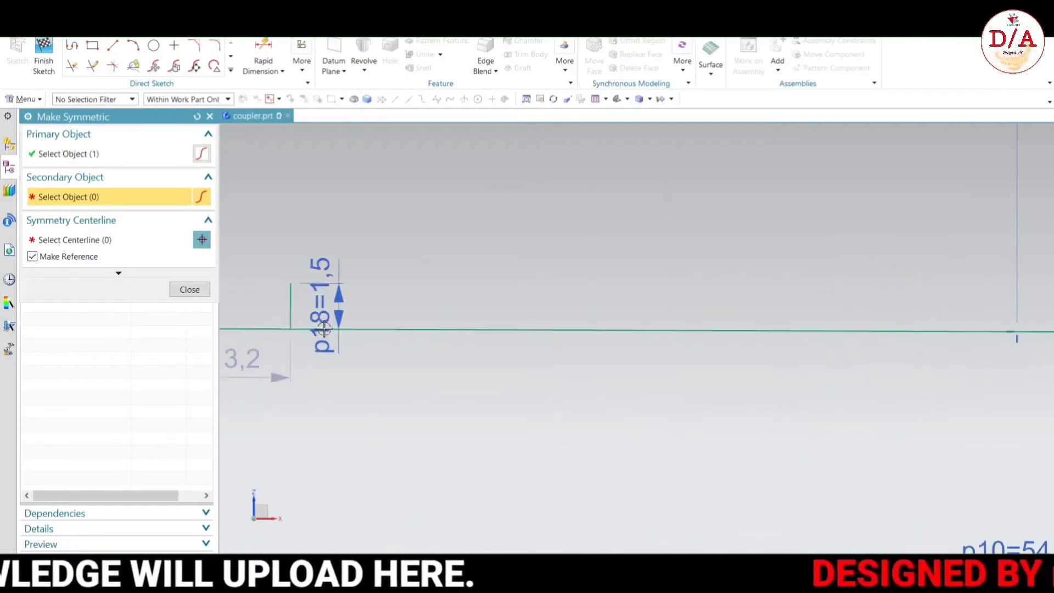
click(290, 294)
scroll(499, 286, down, 3)
click(209, 116)
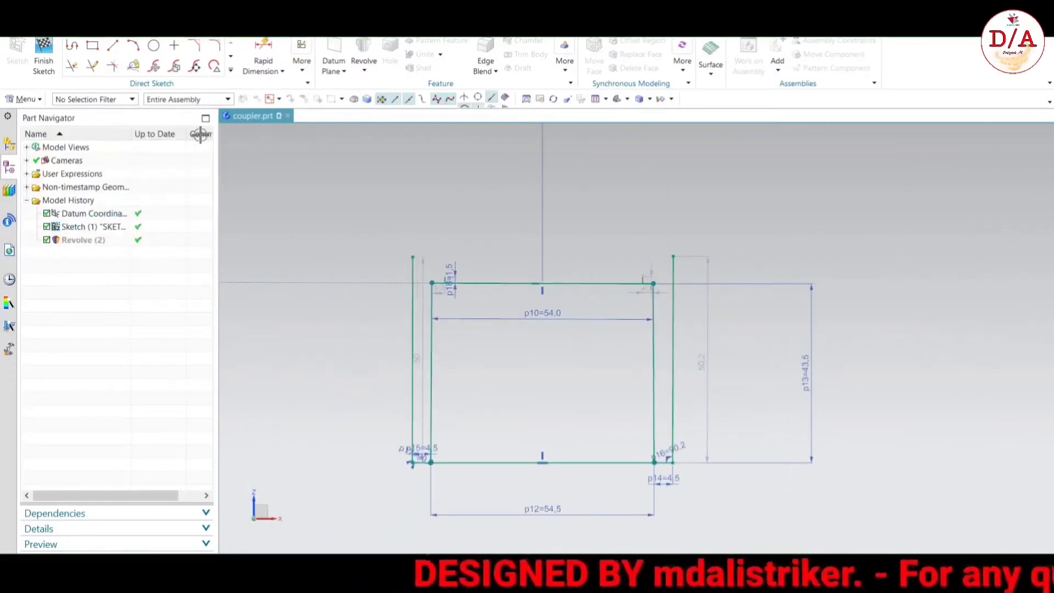
- Draw a vertical line from the bottom edge's midpoint to the top edge's midpoint
click(113, 45)
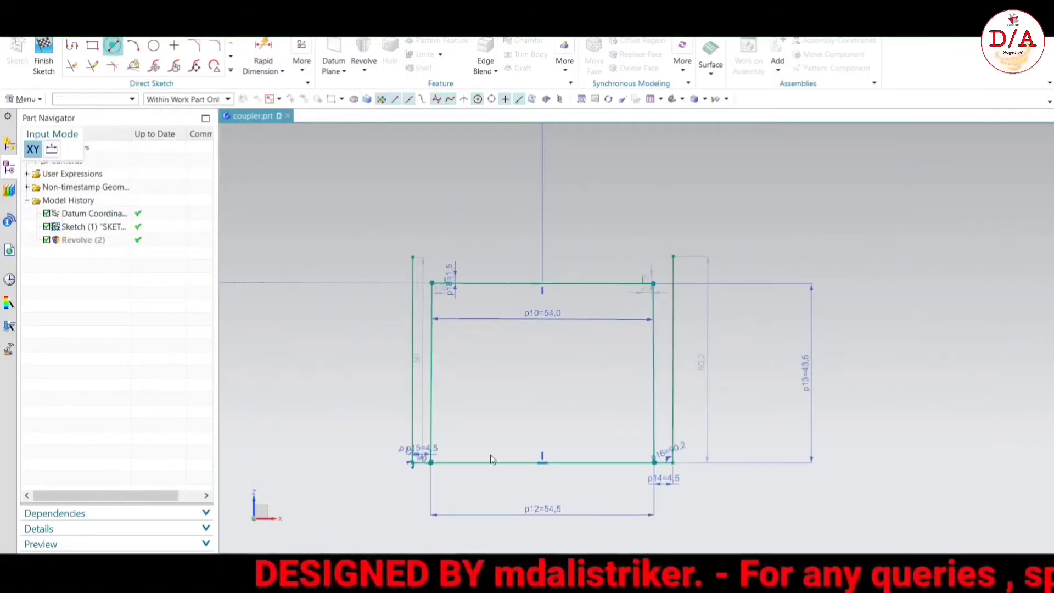
click(542, 462)
scroll(544, 330, up, 4)
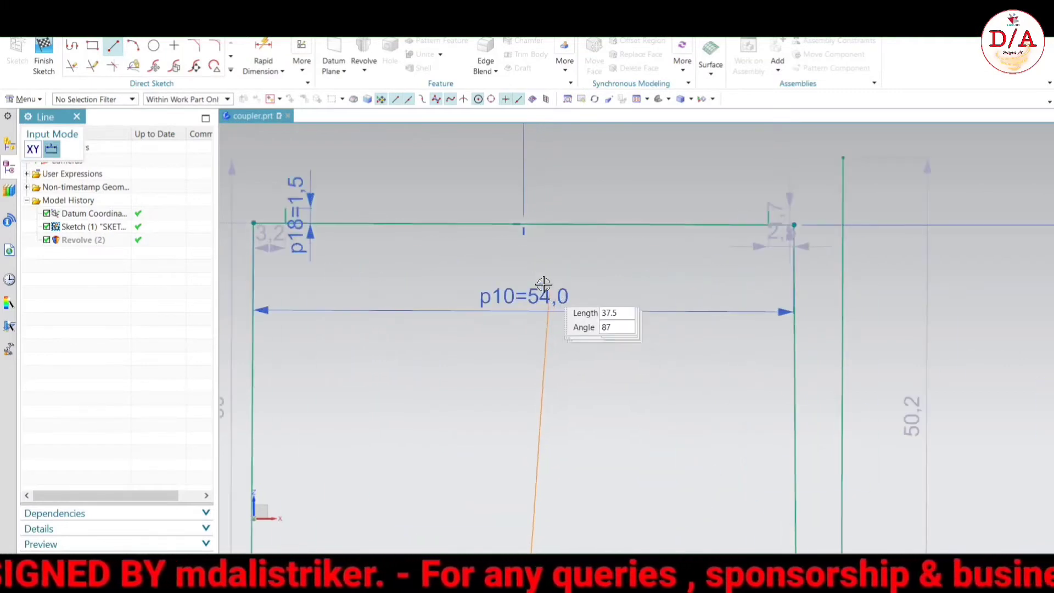
click(526, 225)
scroll(567, 278, down, 3)
scroll(568, 278, down, 2)
key(Escape)
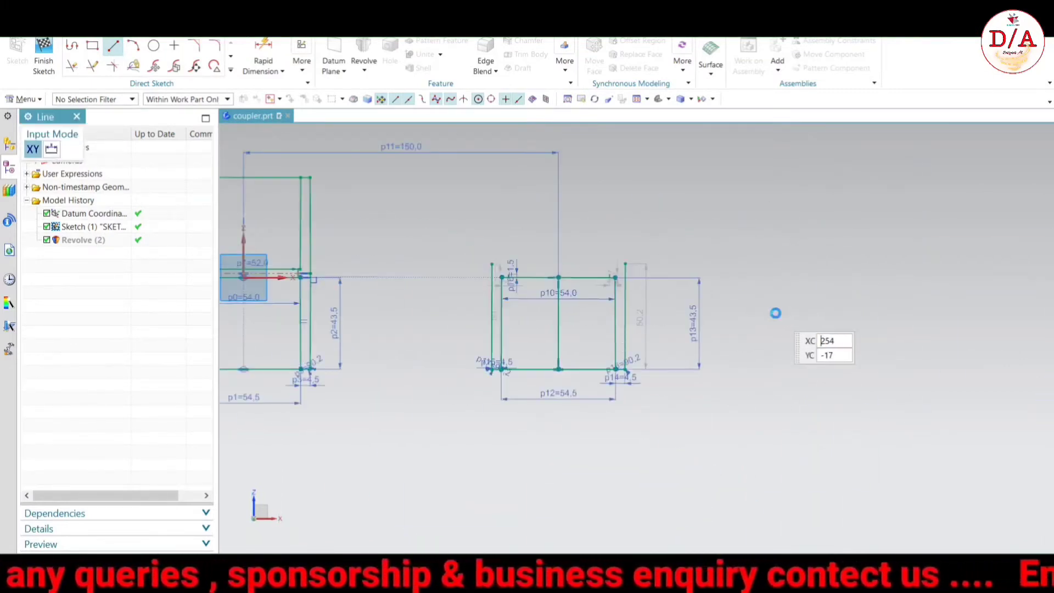
key(Escape)
- Constrain the left and right short top-corner lines symmetric about the vertical centre line
click(302, 62)
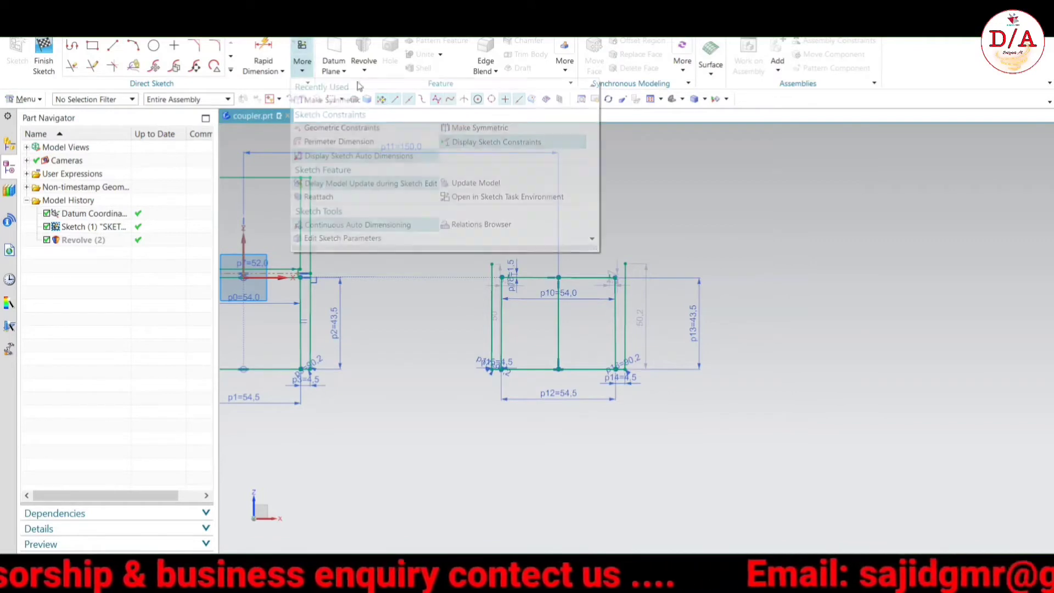
click(330, 101)
scroll(495, 281, up, 3)
scroll(495, 281, up, 3)
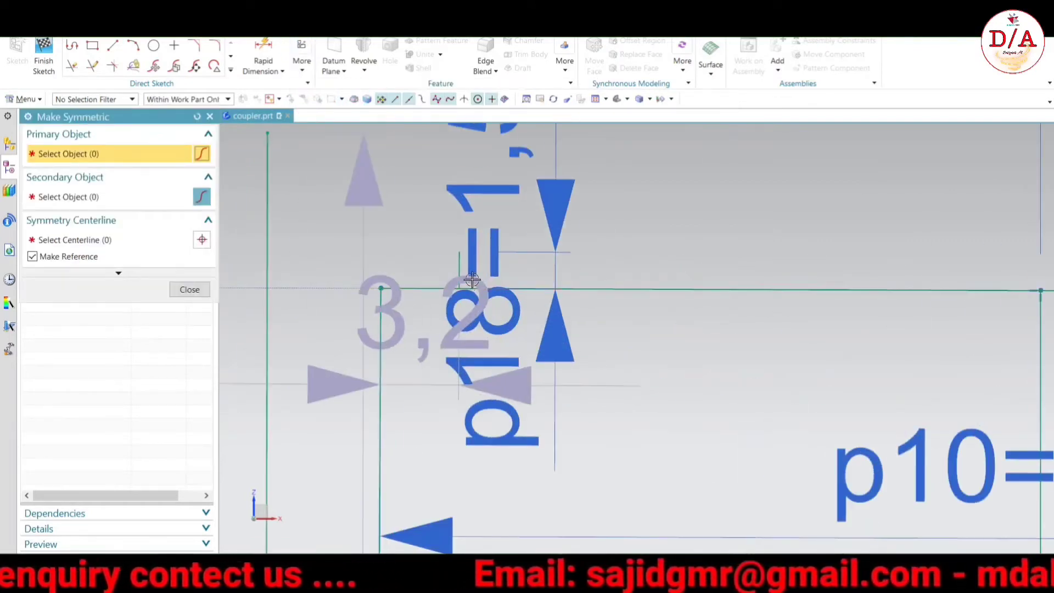
scroll(495, 281, down, 1)
click(461, 258)
scroll(439, 273, down, 3)
scroll(735, 277, up, 3)
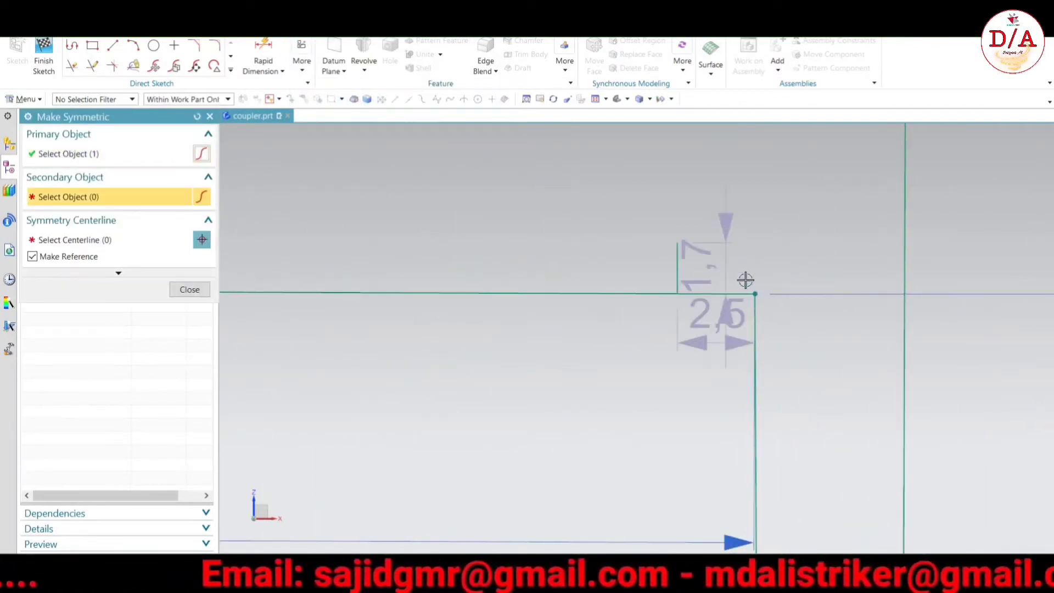
scroll(677, 254, down, 2)
click(677, 254)
scroll(732, 235, down, 3)
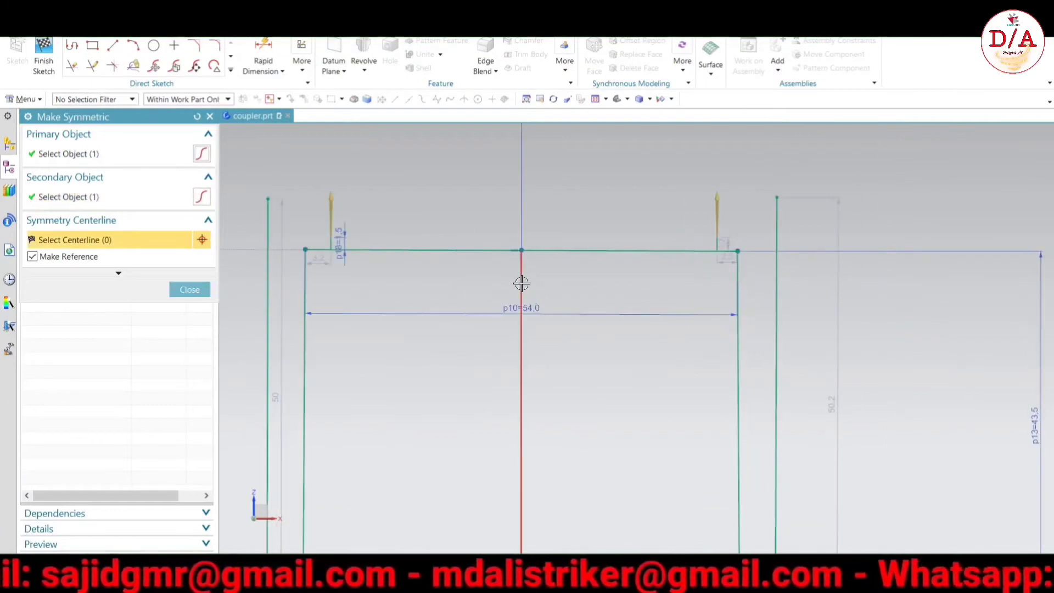
scroll(775, 256, down, 3)
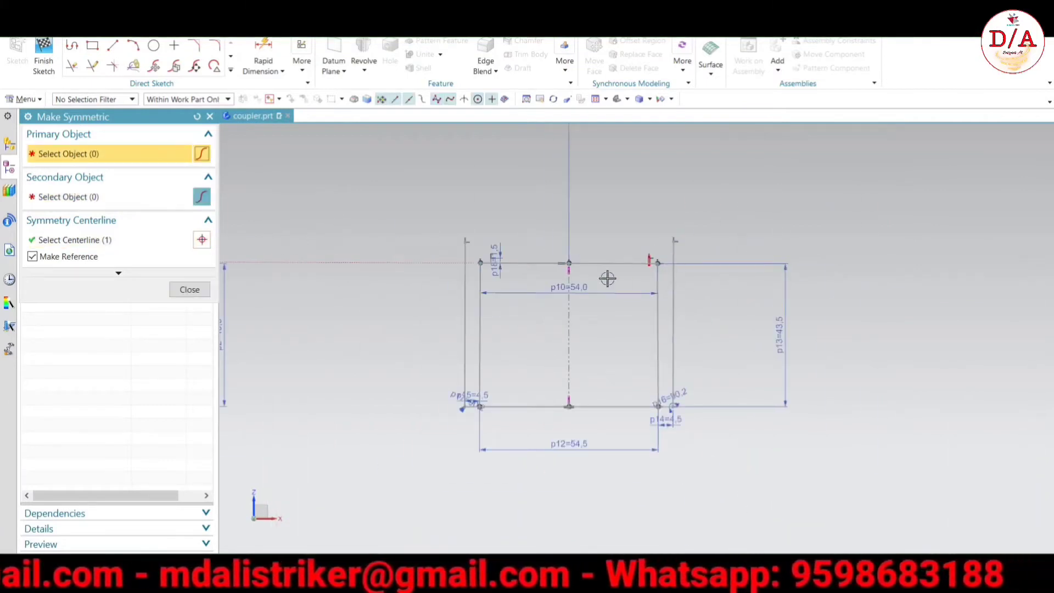
scroll(707, 264, up, 3)
scroll(706, 264, up, 2)
scroll(685, 245, up, 3)
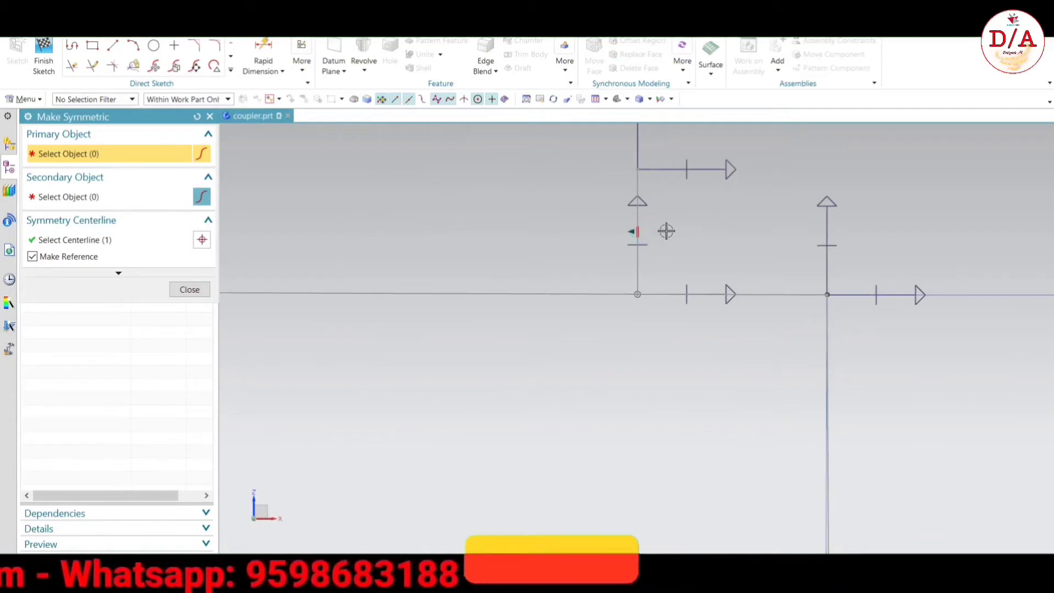
middle_click(555, 199)
- Make the two short vertical corner lines equal in length
click(644, 230)
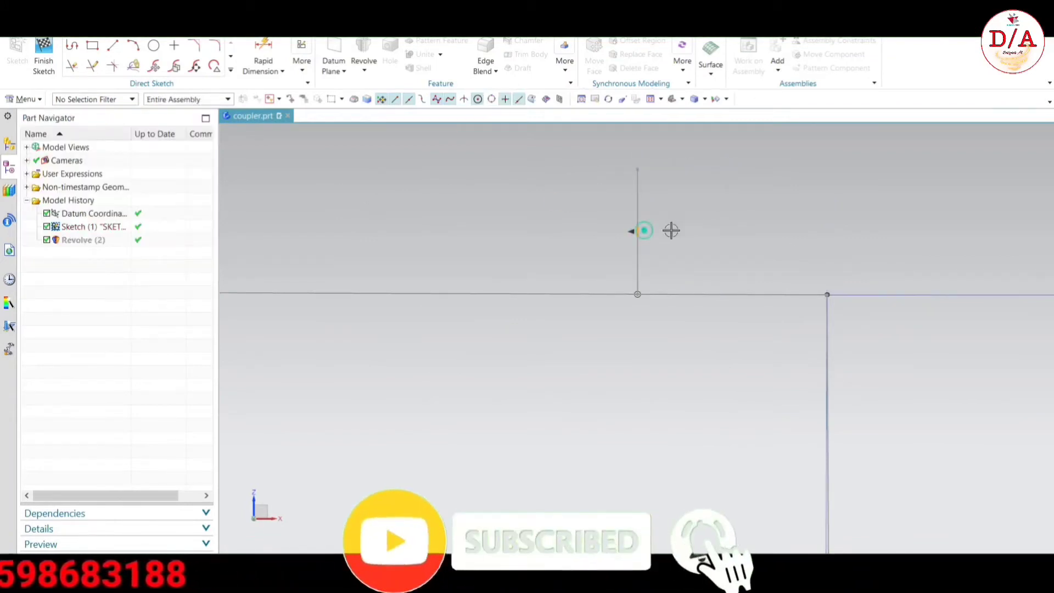
scroll(723, 245, down, 3)
scroll(852, 245, down, 2)
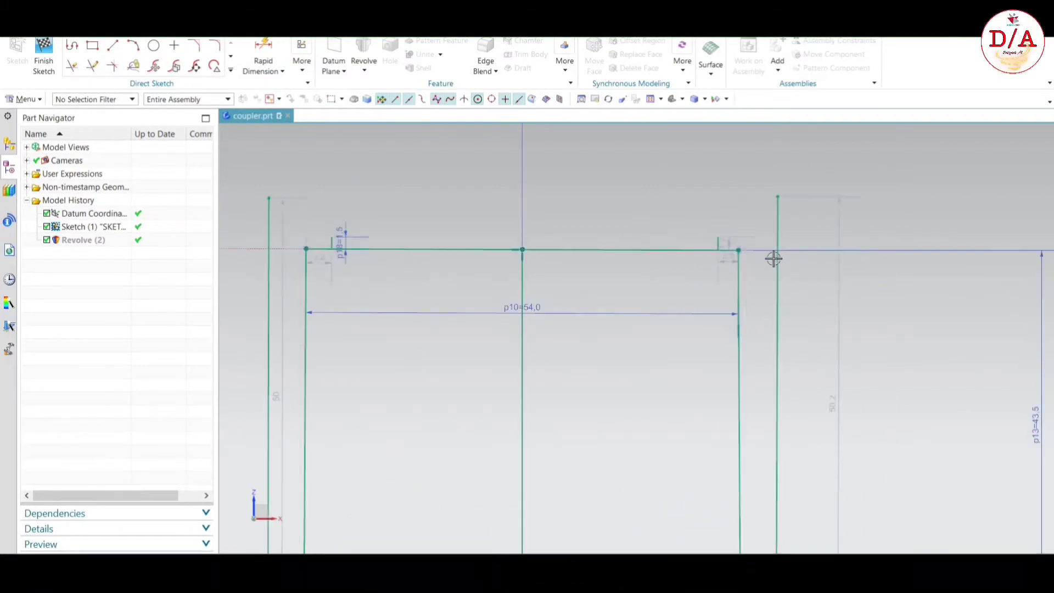
scroll(732, 245, up, 5)
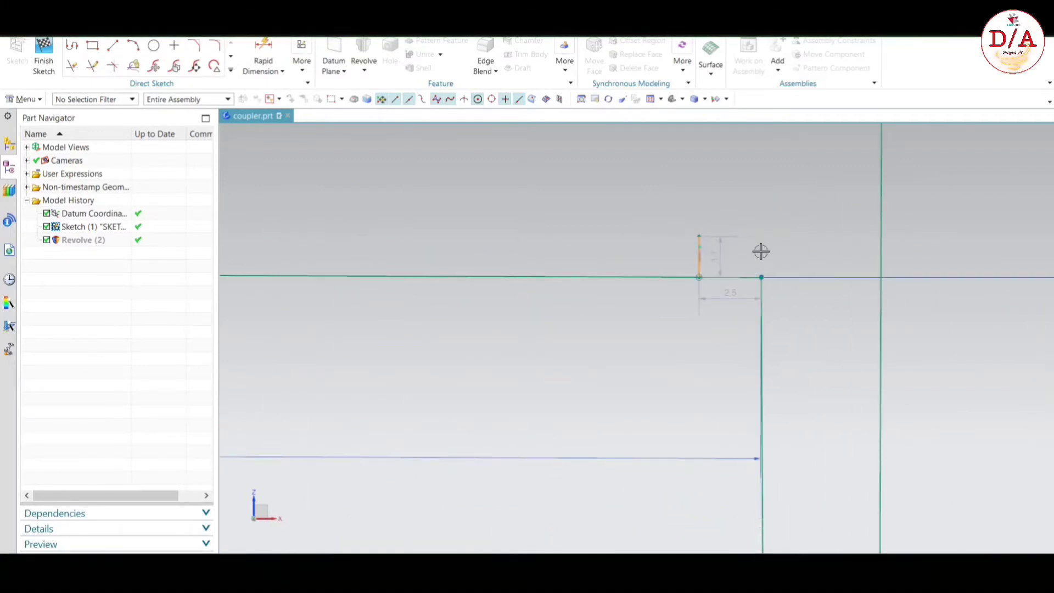
scroll(760, 249, down, 5)
scroll(378, 255, up, 5)
click(367, 236)
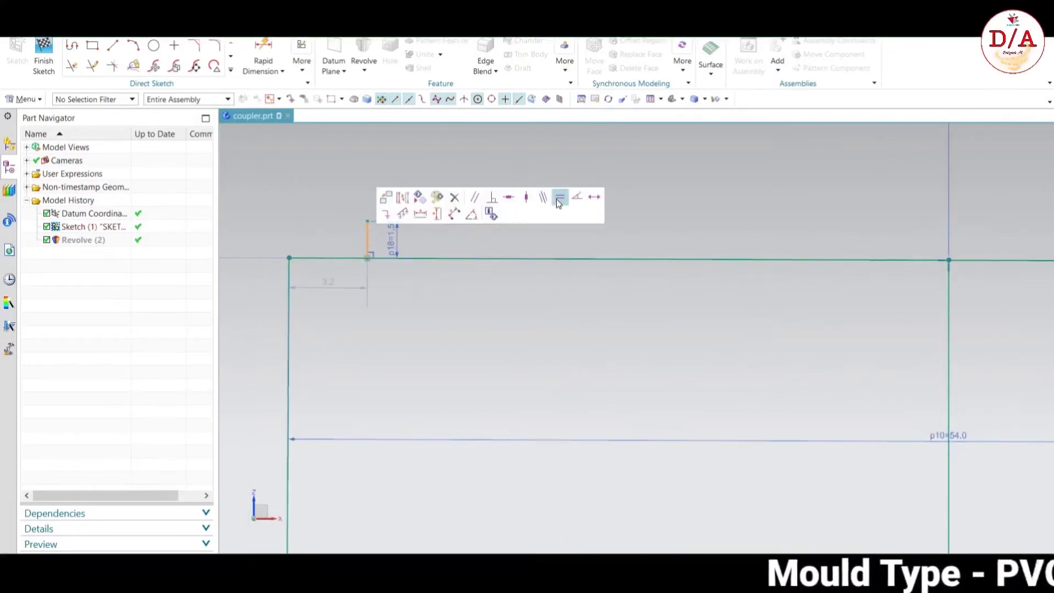
click(557, 200)
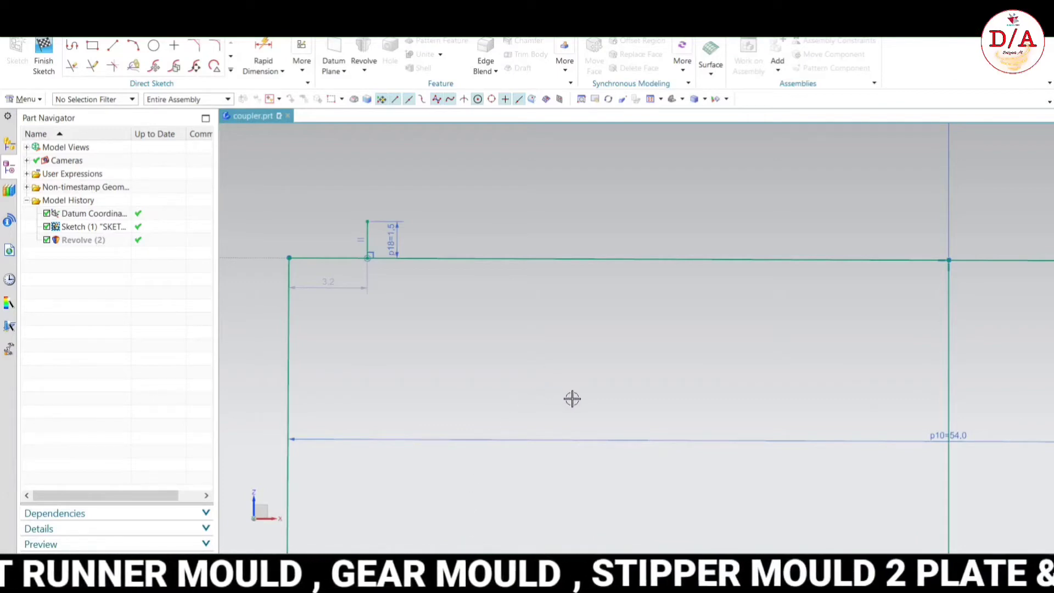
- Draw a horizontal line just above the top edge, from the top-left to the top-right corner
key(ctrl+f)
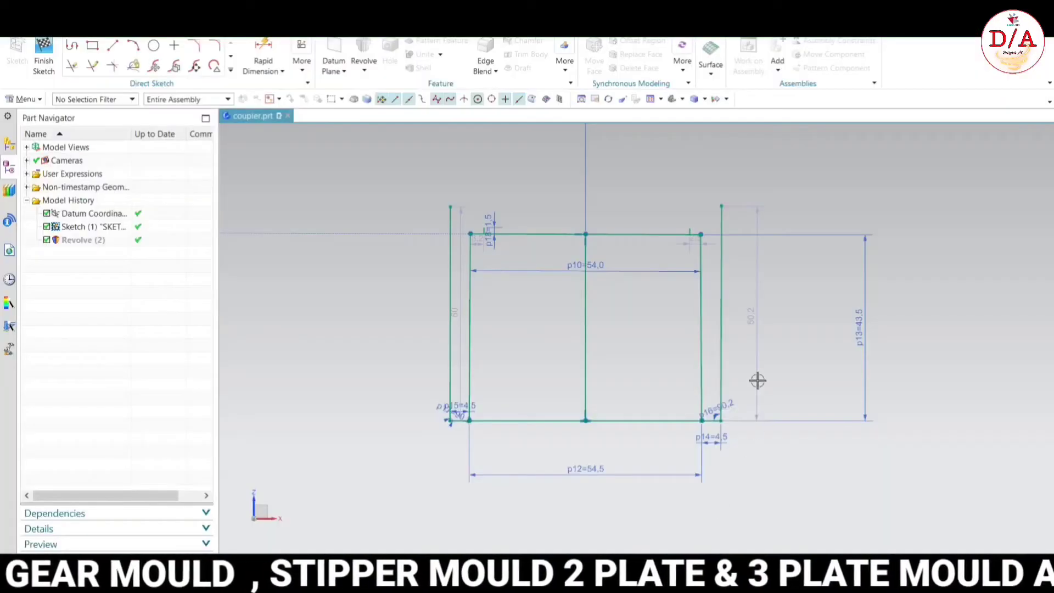
scroll(708, 307, down, 2)
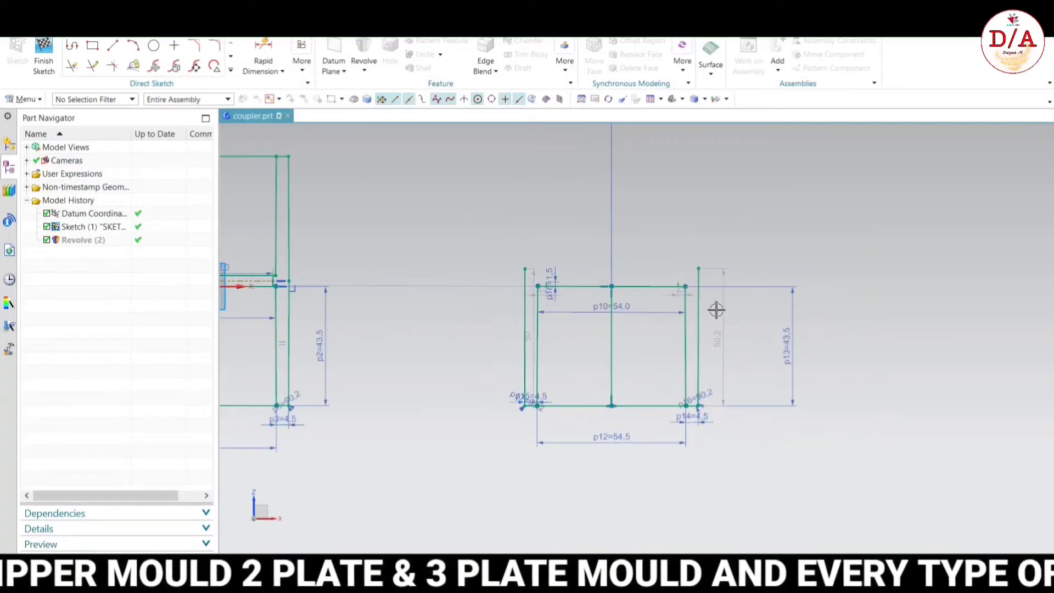
scroll(642, 340, up, 1)
scroll(664, 252, up, 2)
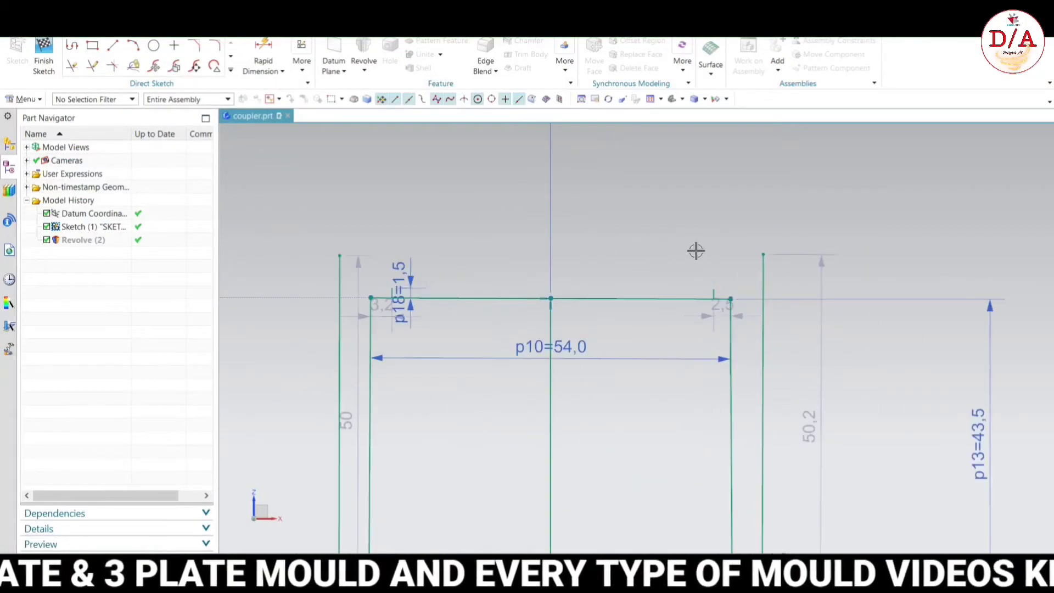
scroll(434, 264, up, 1)
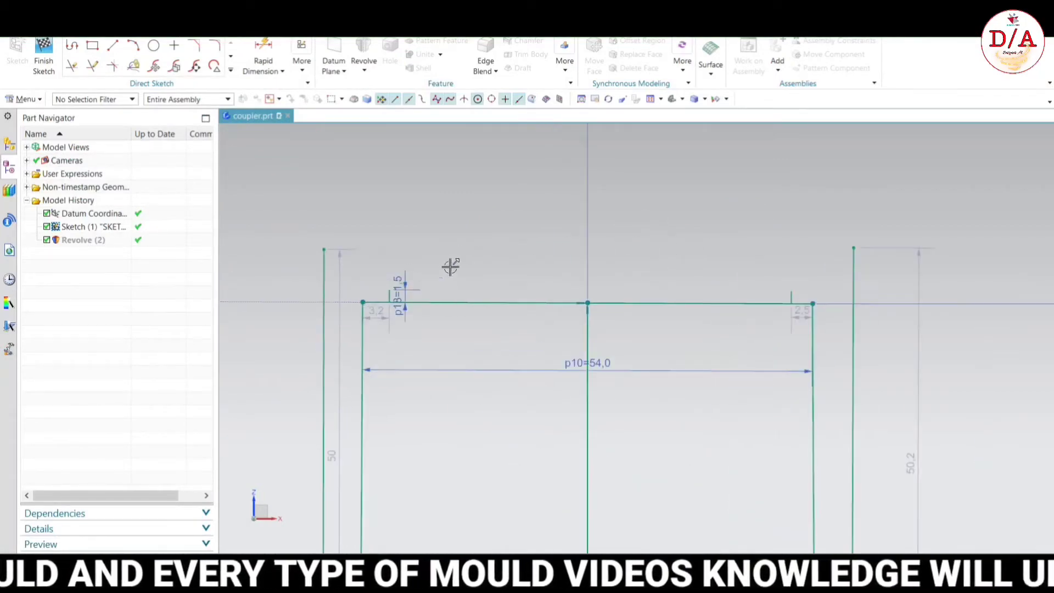
scroll(548, 247, down, 1)
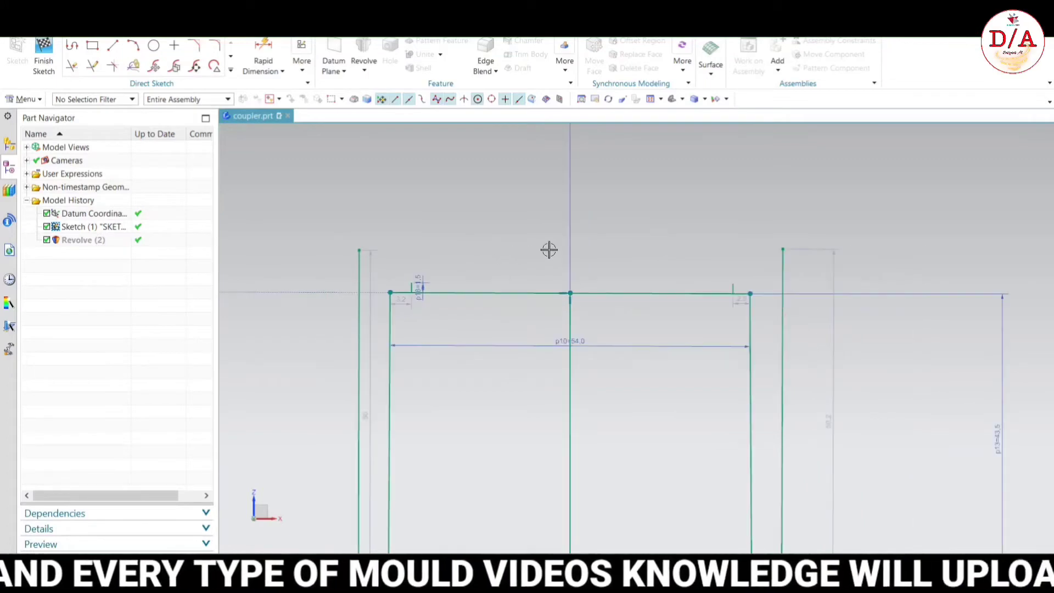
click(121, 49)
scroll(412, 279, up, 1)
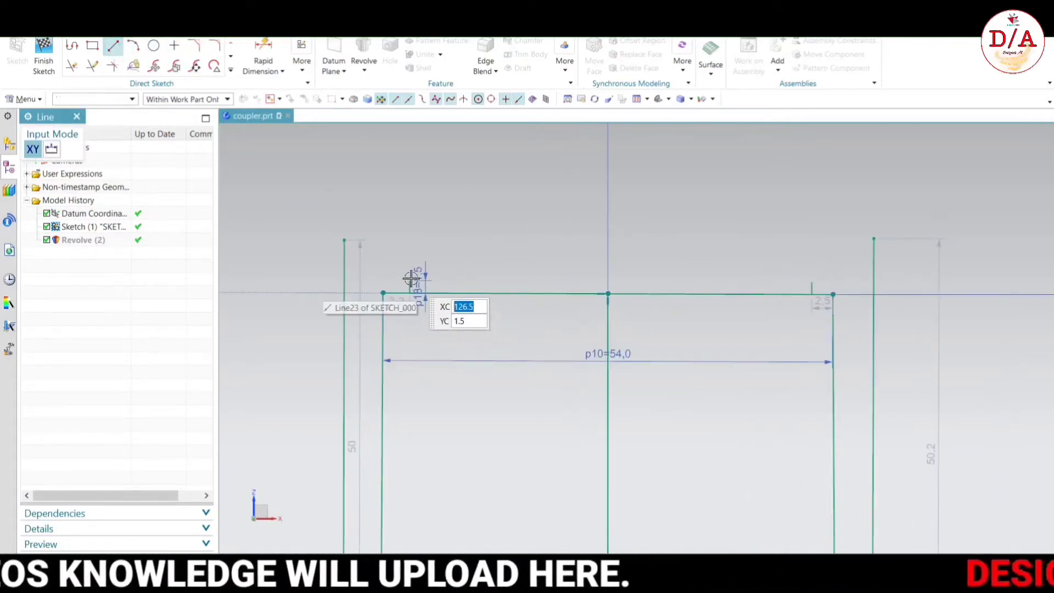
click(411, 278)
scroll(818, 277, up, 1)
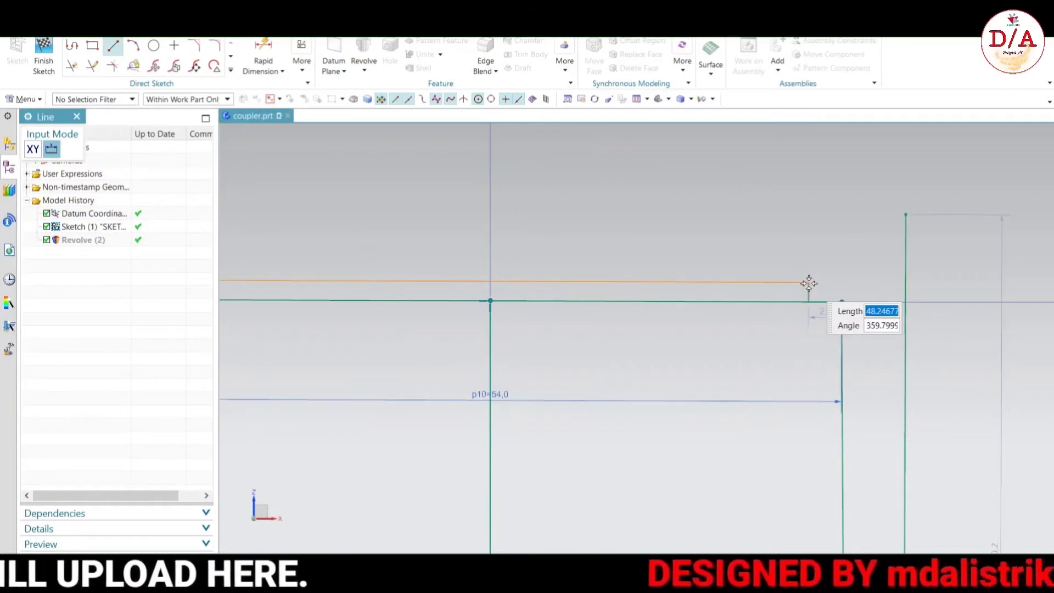
click(808, 284)
scroll(809, 284, down, 1)
key(Escape)
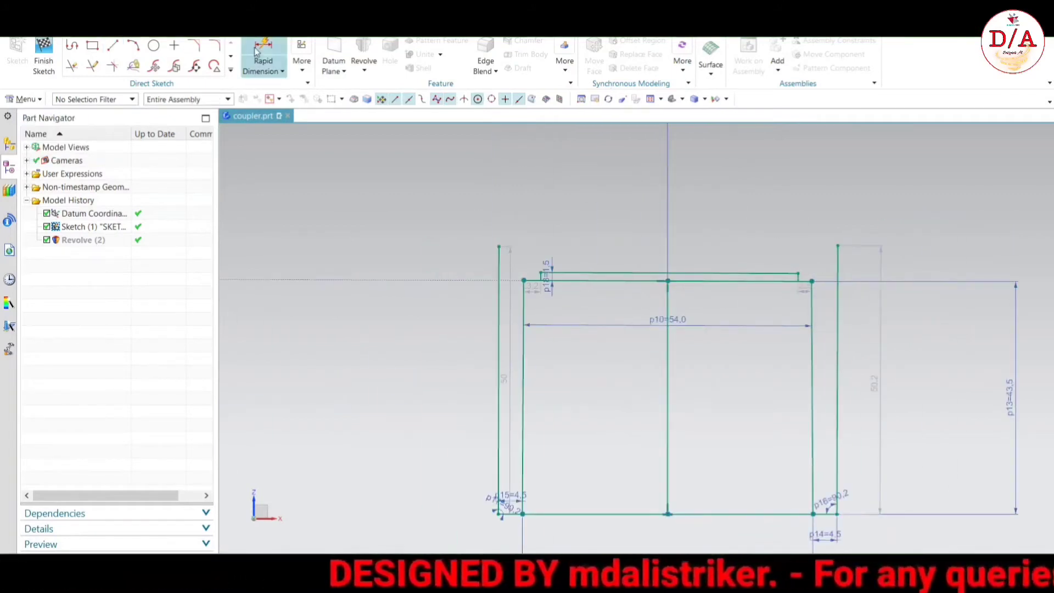
- Dimension the new top line to a length of 52
click(263, 52)
scroll(701, 264, up, 1)
click(710, 275)
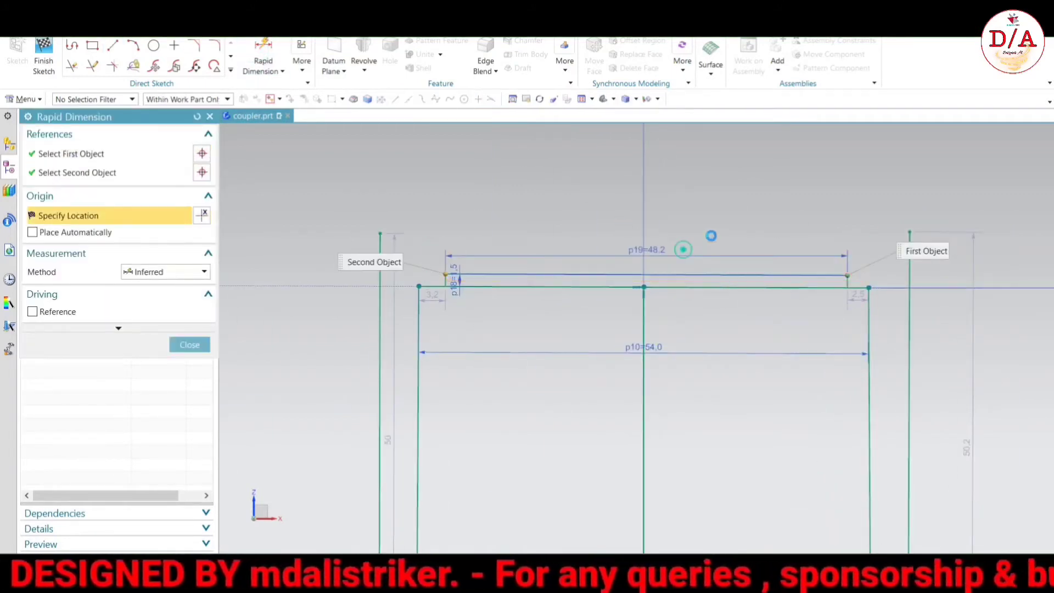
click(711, 235)
text(52)
key(Return)
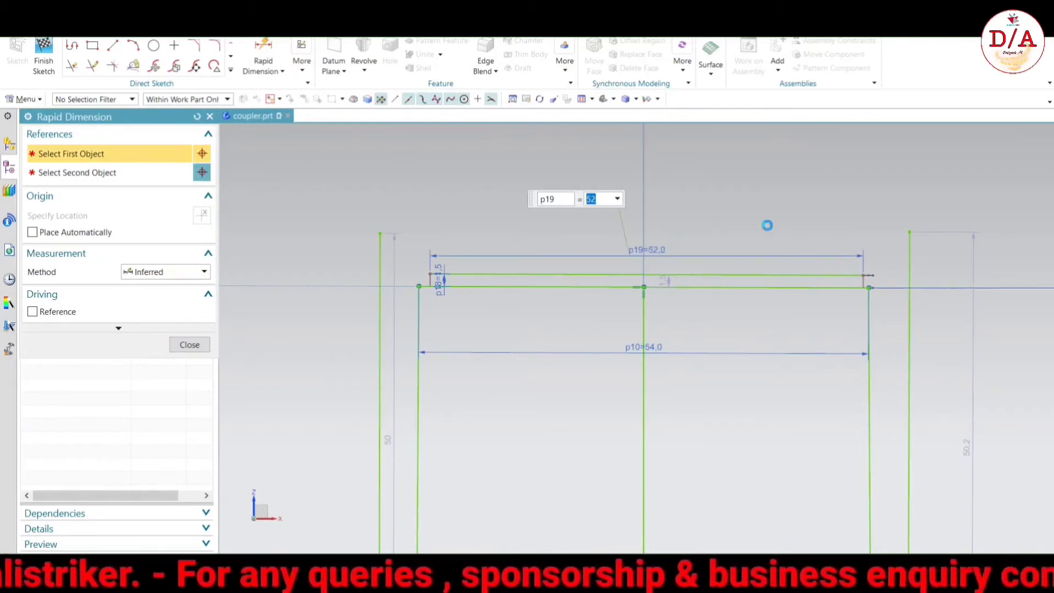
key(Escape)
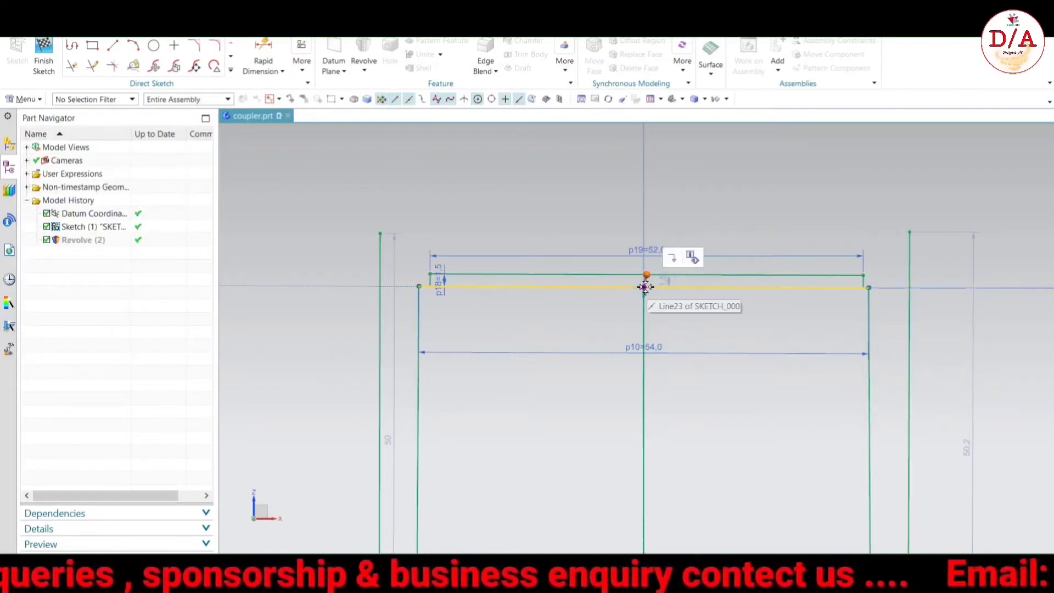
- Select the top edge and drag both outer side lines' top ends upward
click(644, 287)
scroll(632, 263, down, 3)
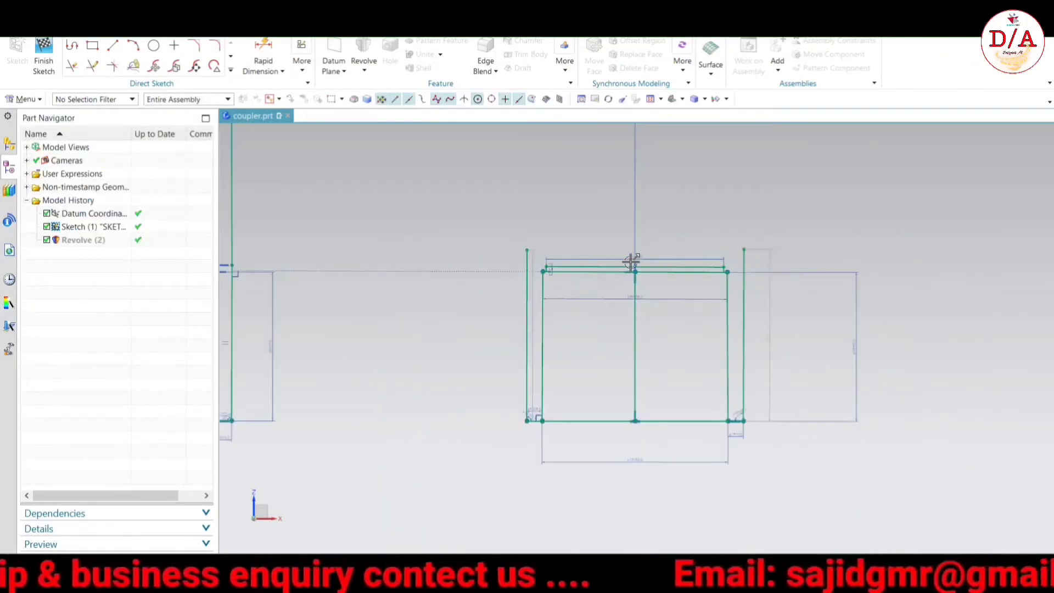
scroll(758, 291, up, 2)
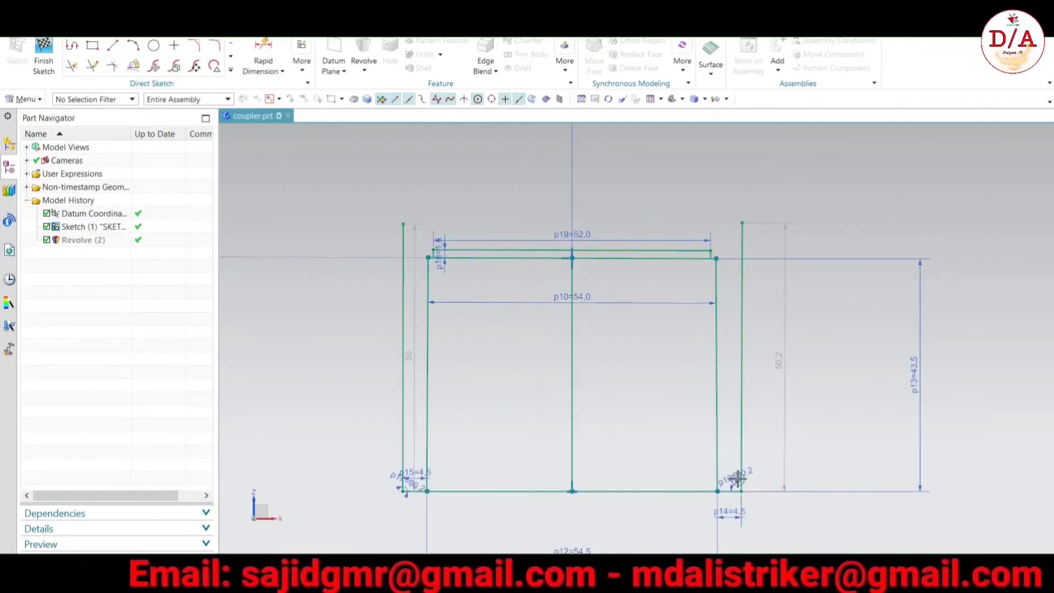
drag(743, 222, 743, 188)
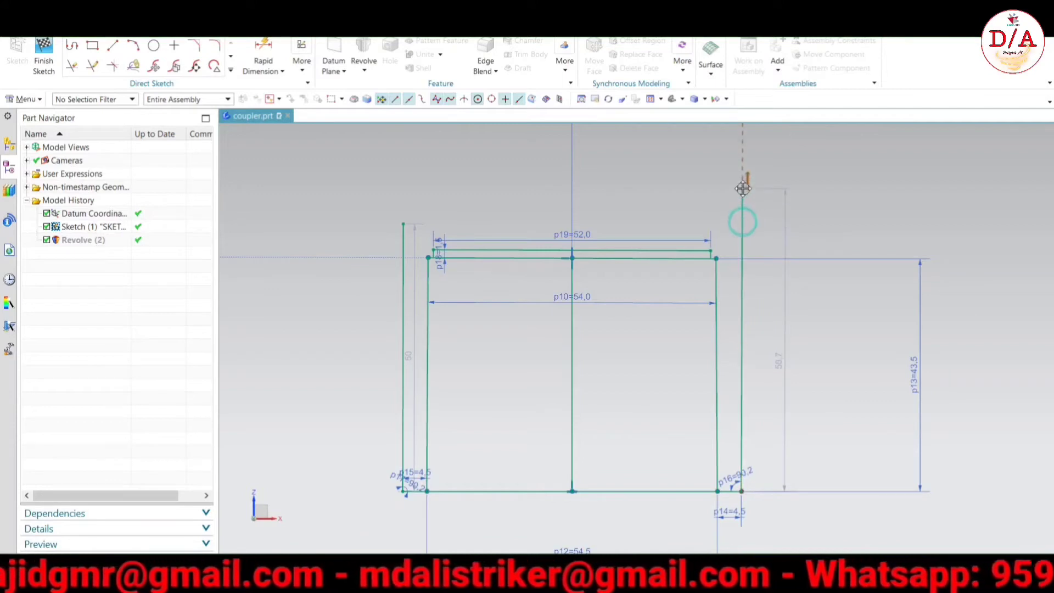
drag(418, 220, 418, 211)
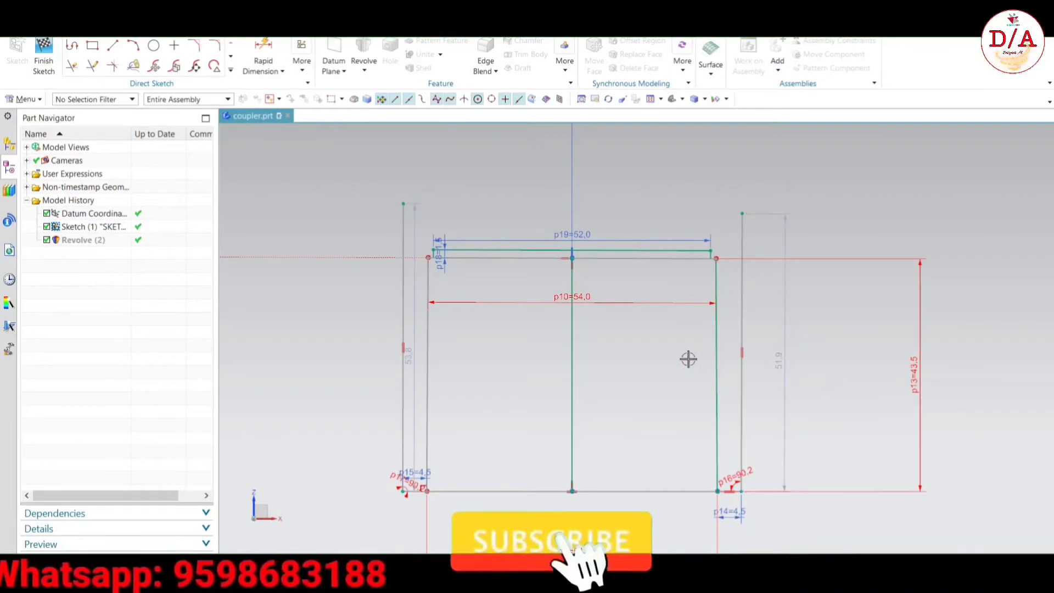
scroll(688, 358, down, 2)
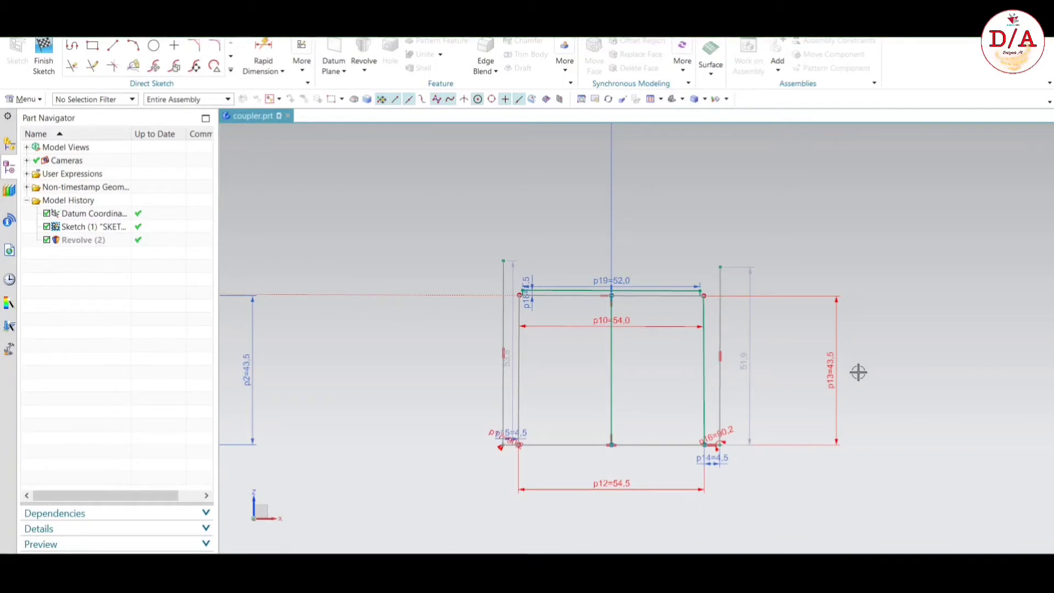
- Undo the conflicting change and make the two outer side lines equal at 50
key(ctrl+z)
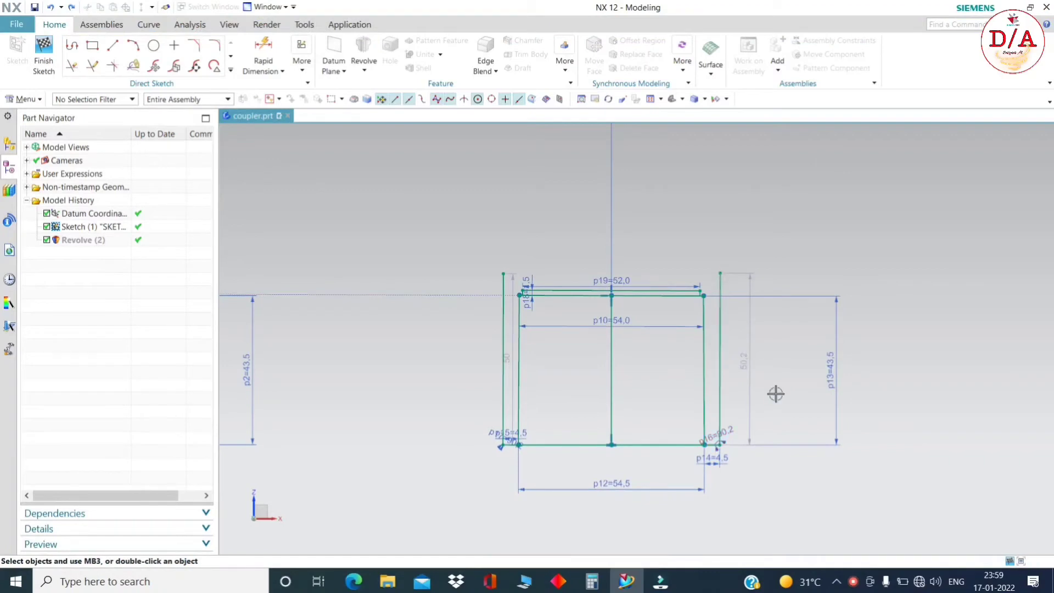
scroll(709, 297, up, 1)
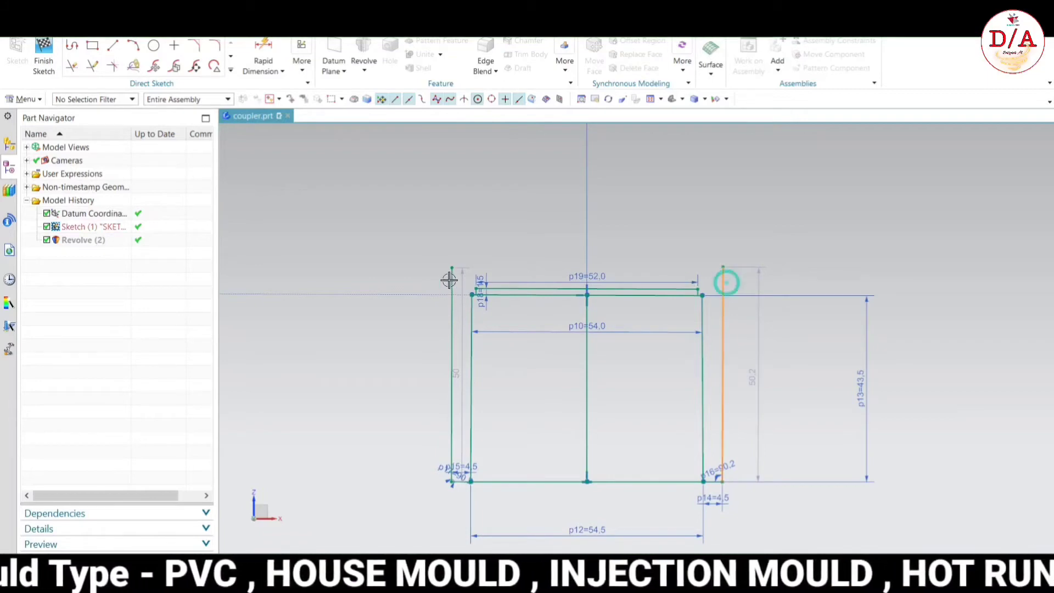
click(638, 244)
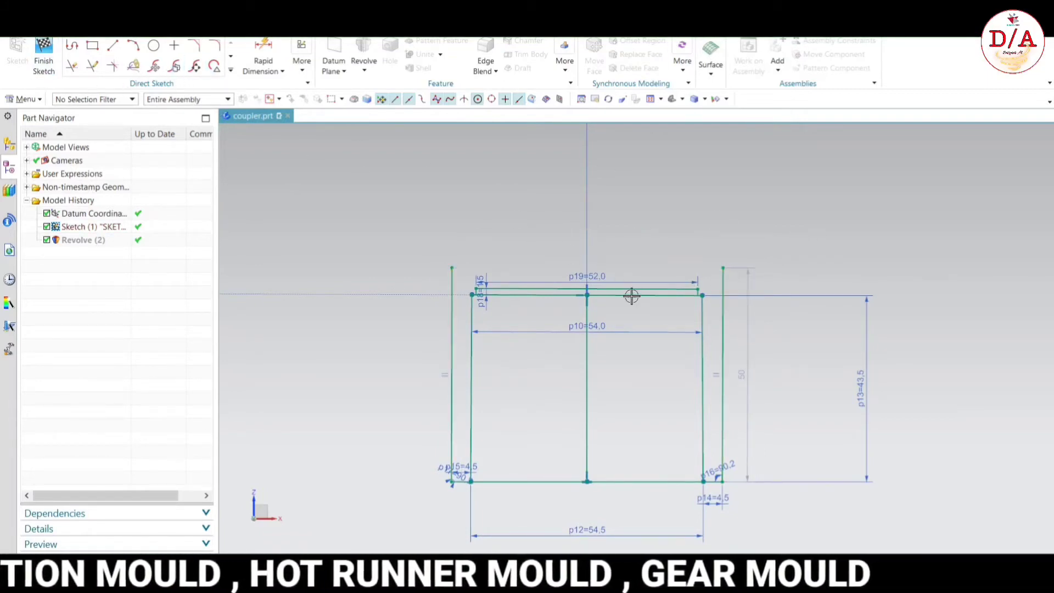
scroll(647, 309, down, 4)
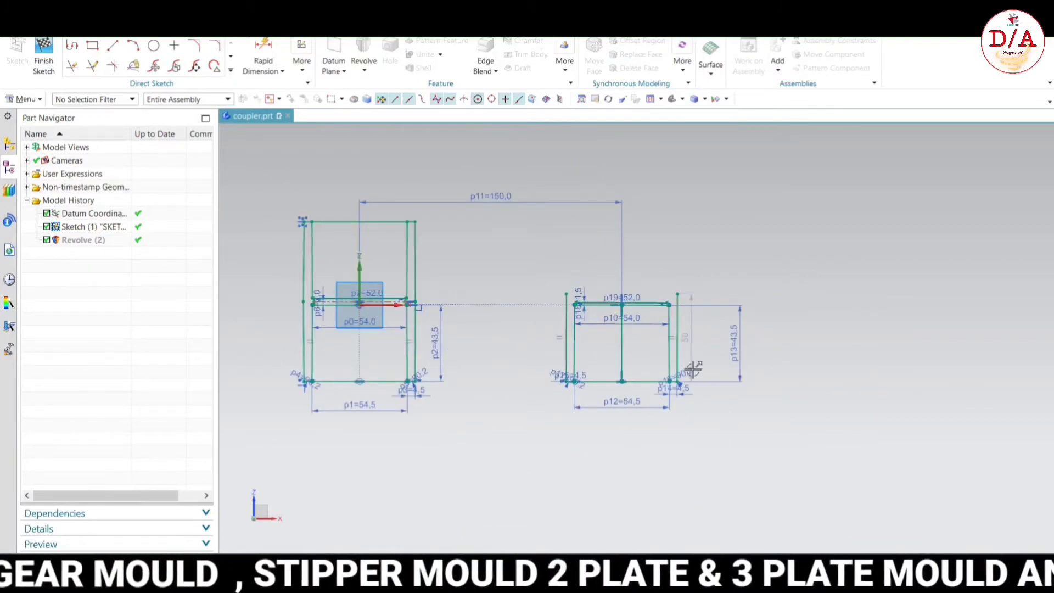
scroll(657, 319, up, 1)
- Draw a three-point arc spanning the top-left and top-right outer corners
click(133, 45)
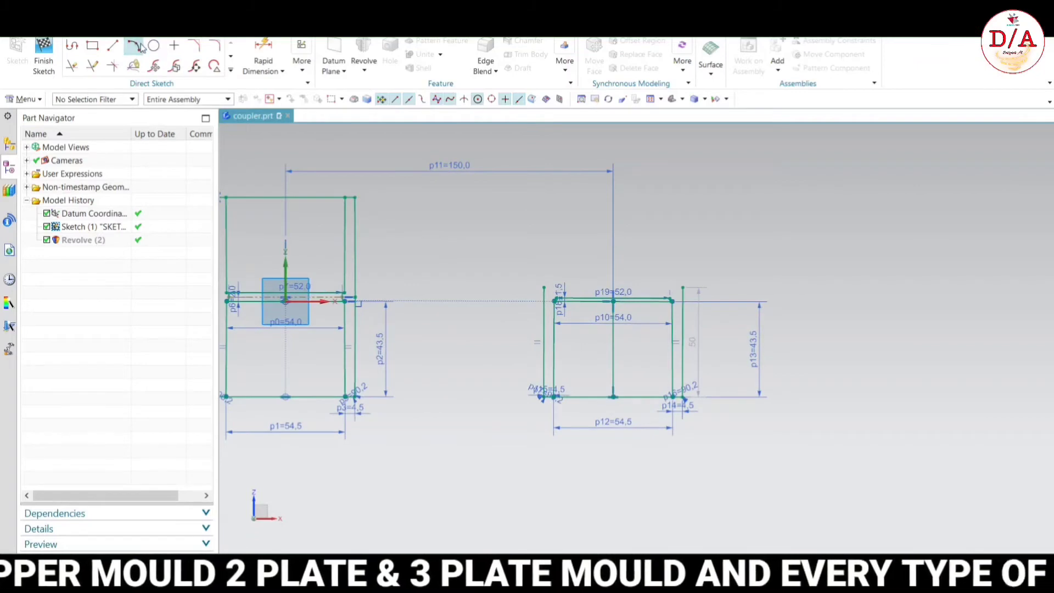
scroll(510, 280, up, 3)
click(577, 299)
scroll(713, 300, down, 1)
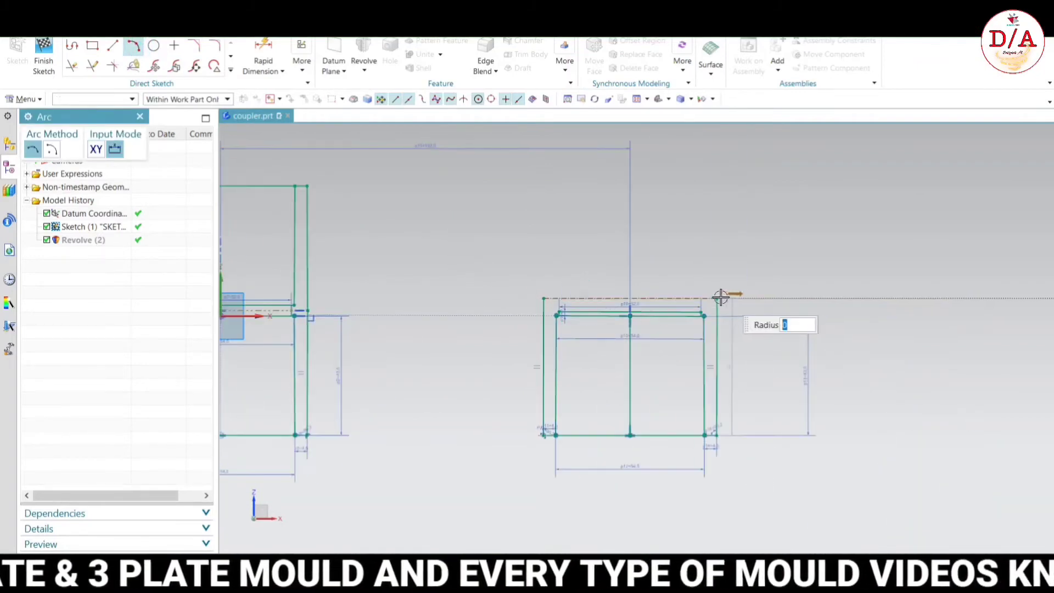
scroll(715, 300, up, 2)
click(715, 299)
click(598, 271)
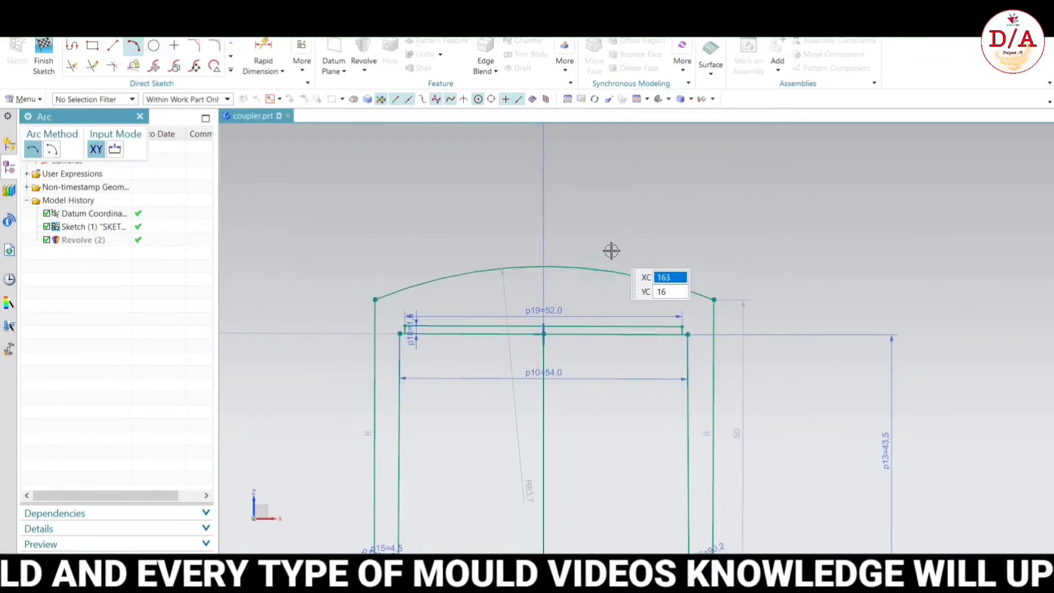
key(Escape)
scroll(660, 231, down, 2)
- Dimension the overall height from the arc down to the bottom line as 52
key(d)
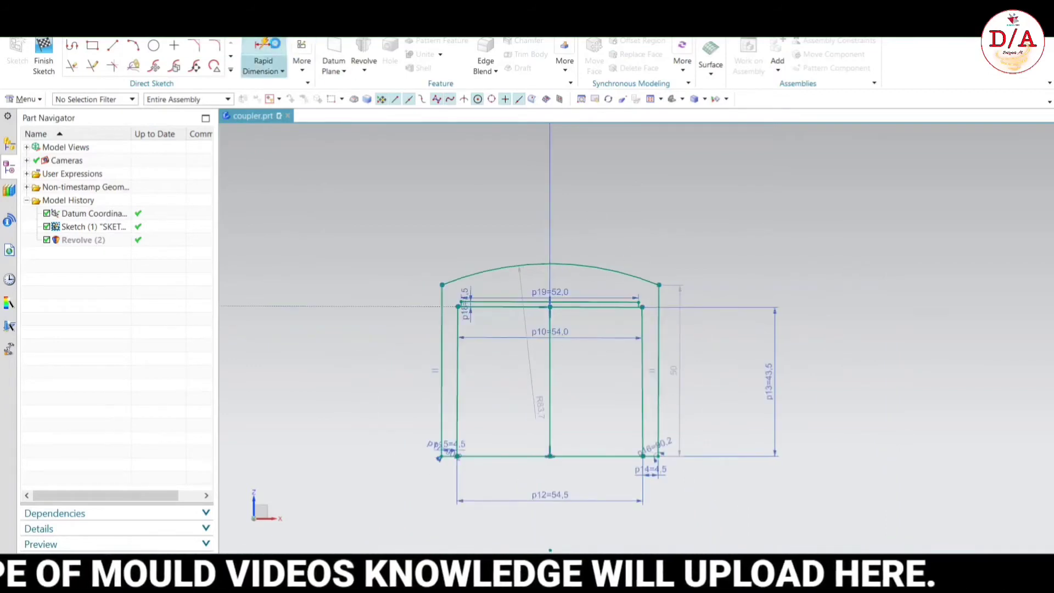
click(551, 264)
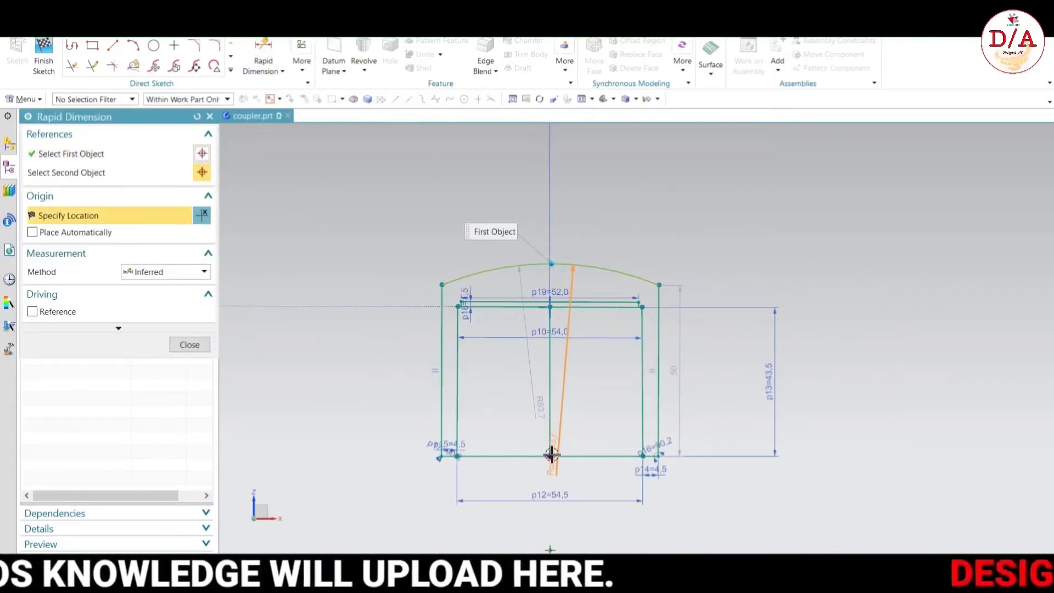
click(550, 455)
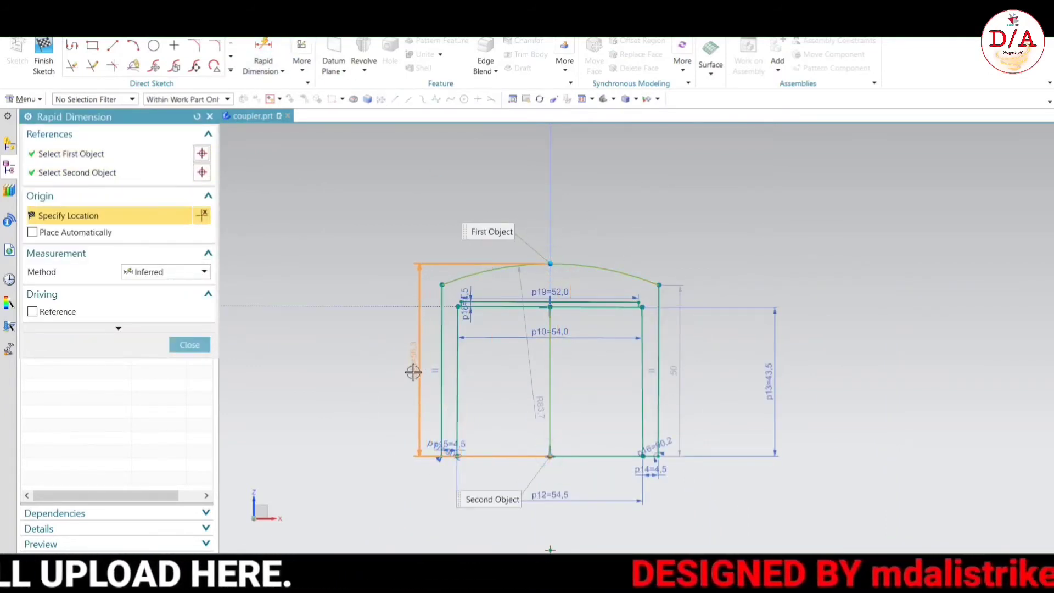
click(413, 372)
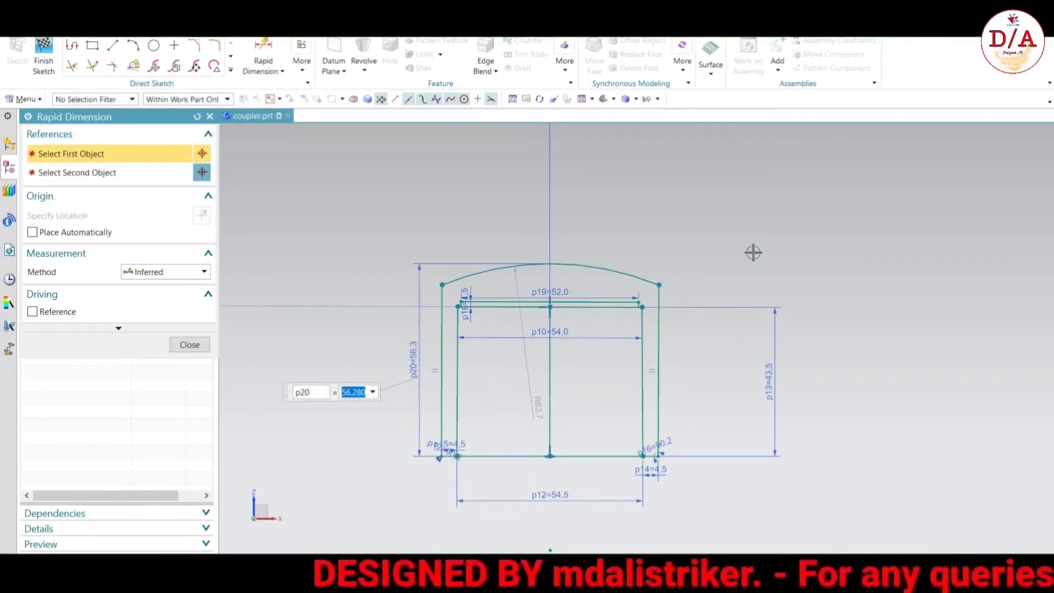
text(5)
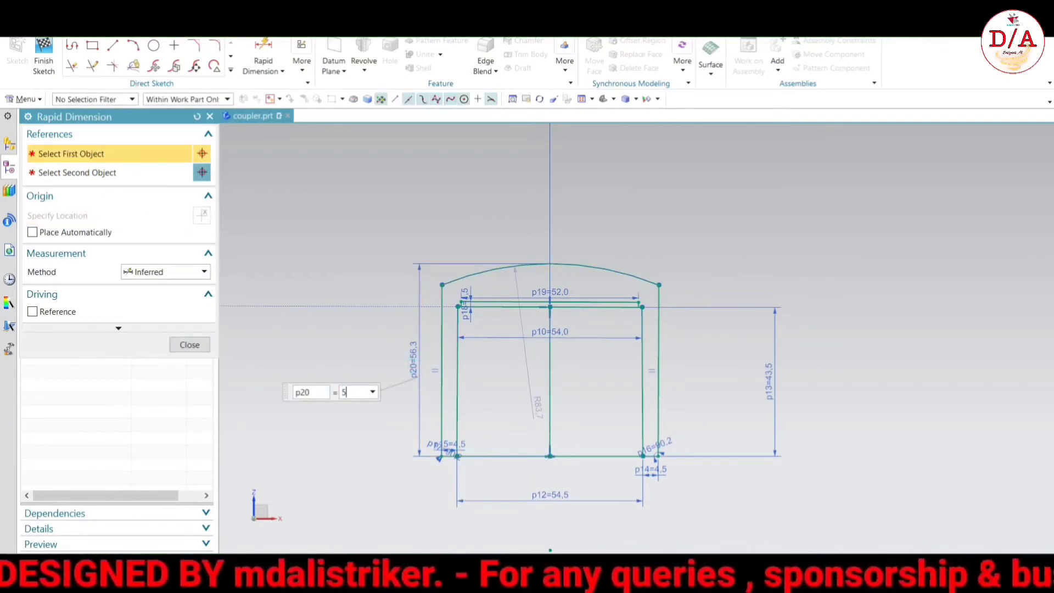
text(2)
key(Return)
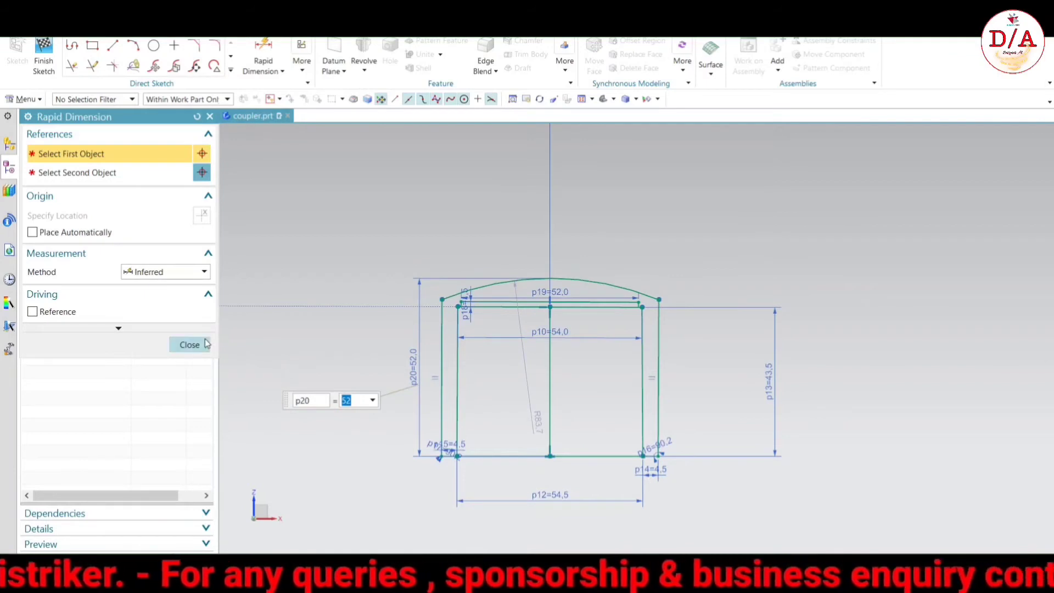
click(206, 344)
- Reshape the arc and dimension its radius to 100
scroll(579, 212, up, 2)
scroll(310, 144, down, 2)
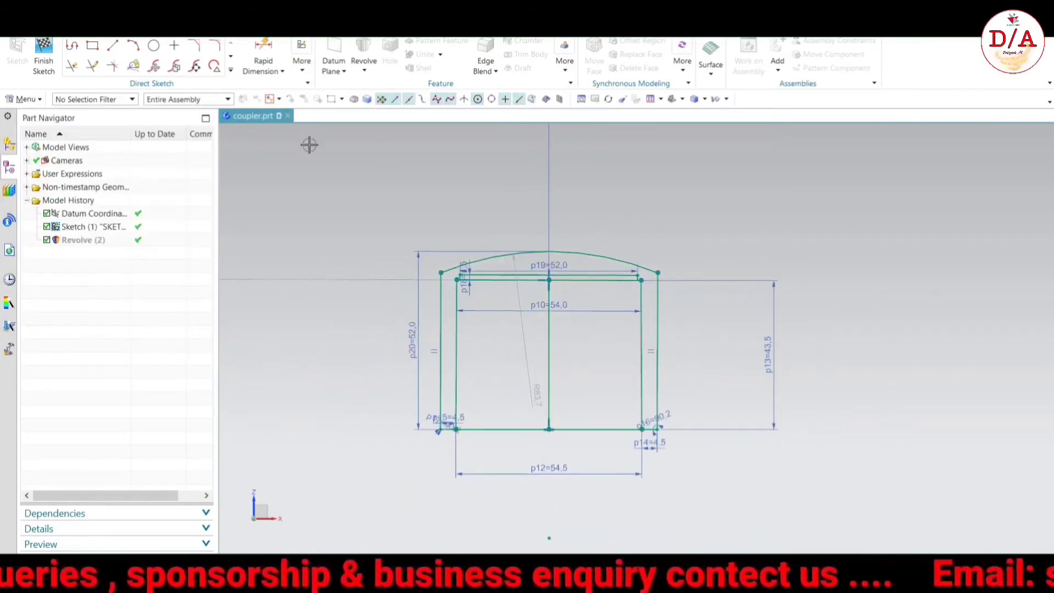
scroll(454, 299, up, 2)
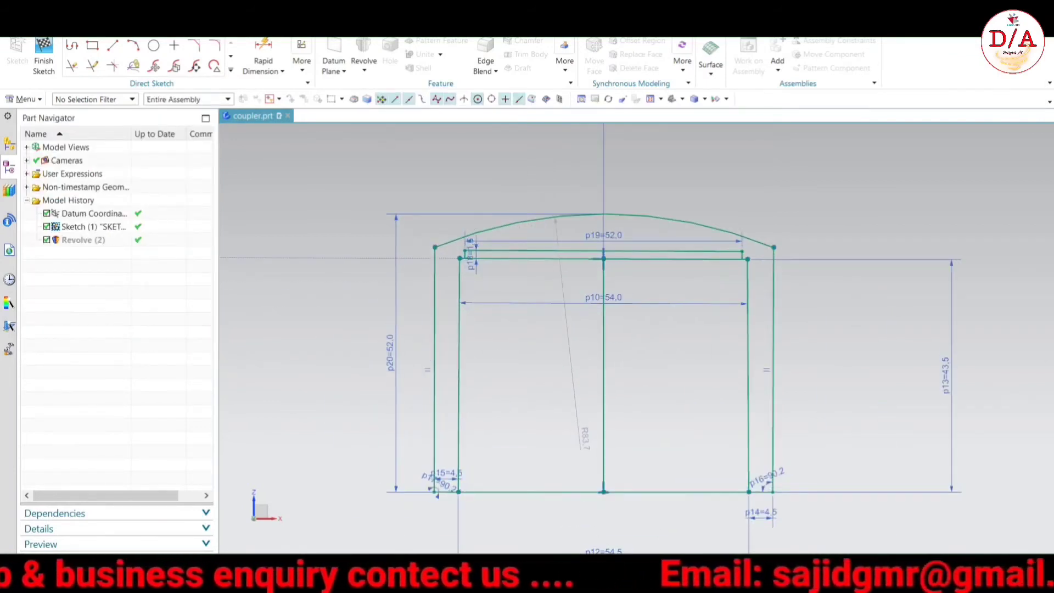
drag(435, 247, 435, 241)
click(263, 51)
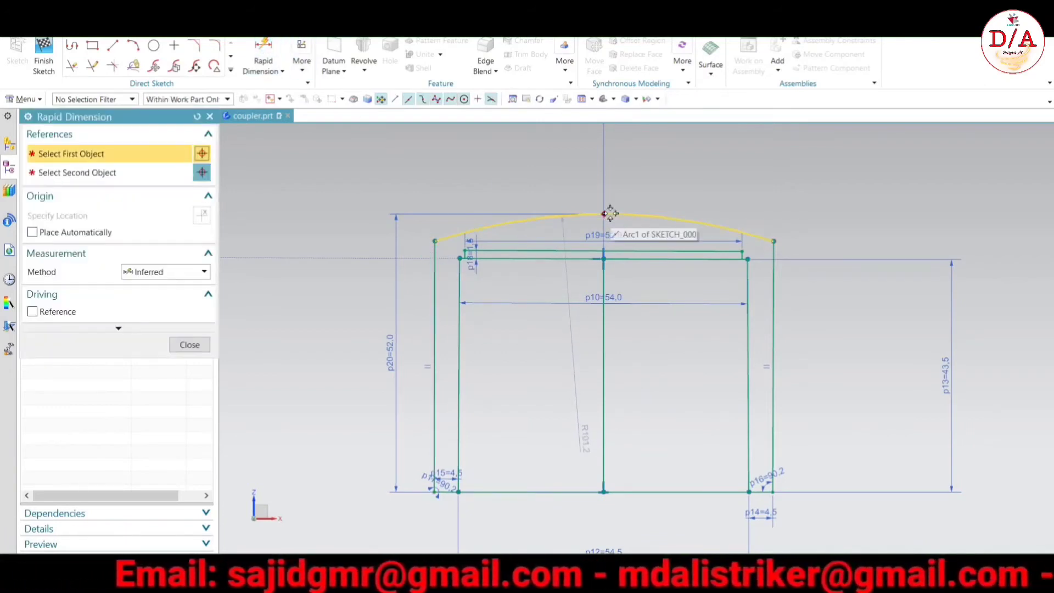
click(610, 214)
click(704, 177)
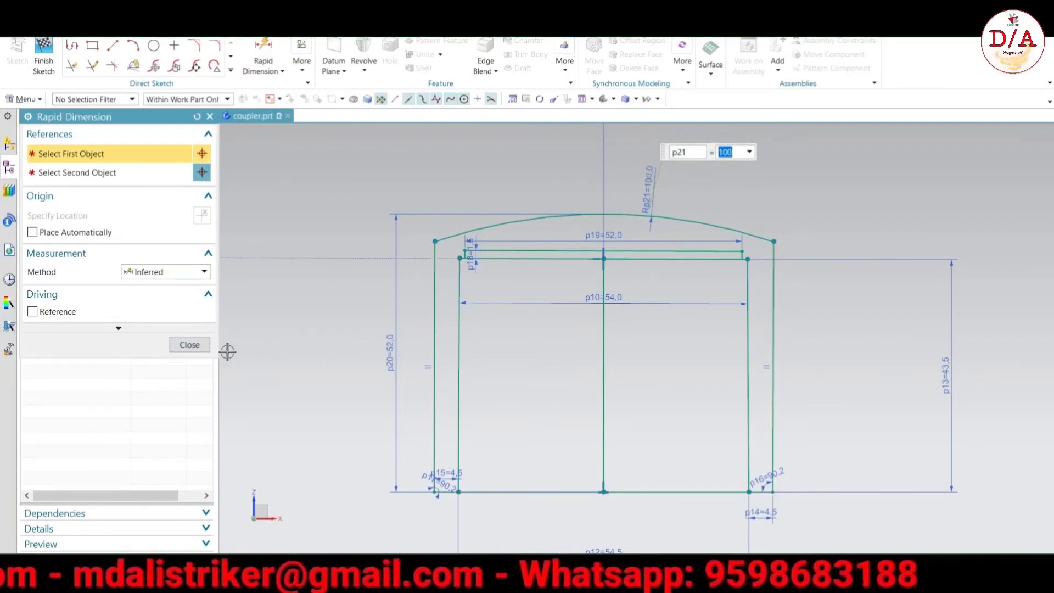
click(190, 344)
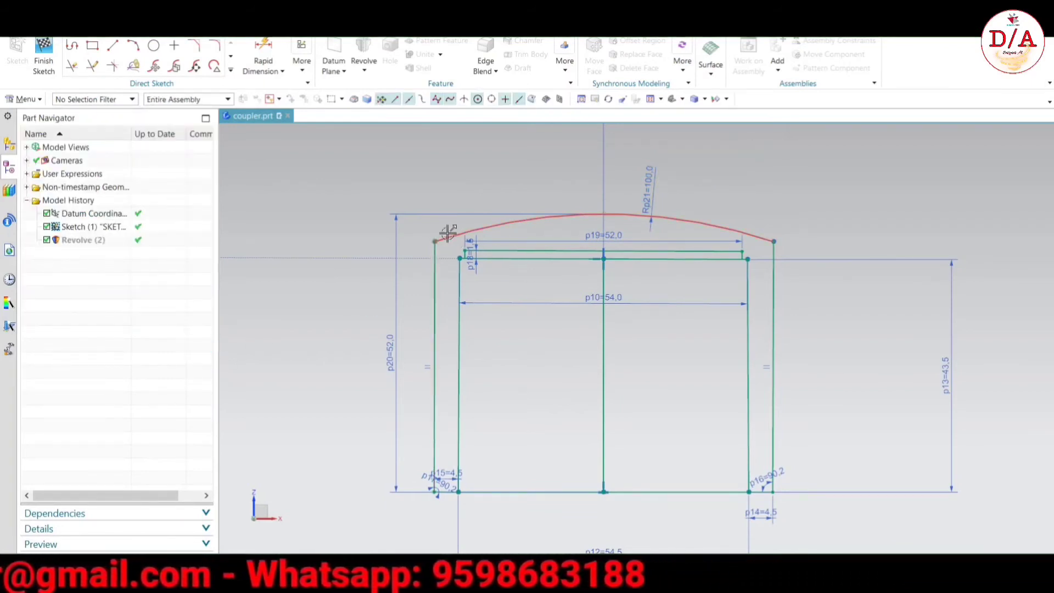
- Fillet the top-left corner where the arc meets the side wall with radius 5.5
click(215, 45)
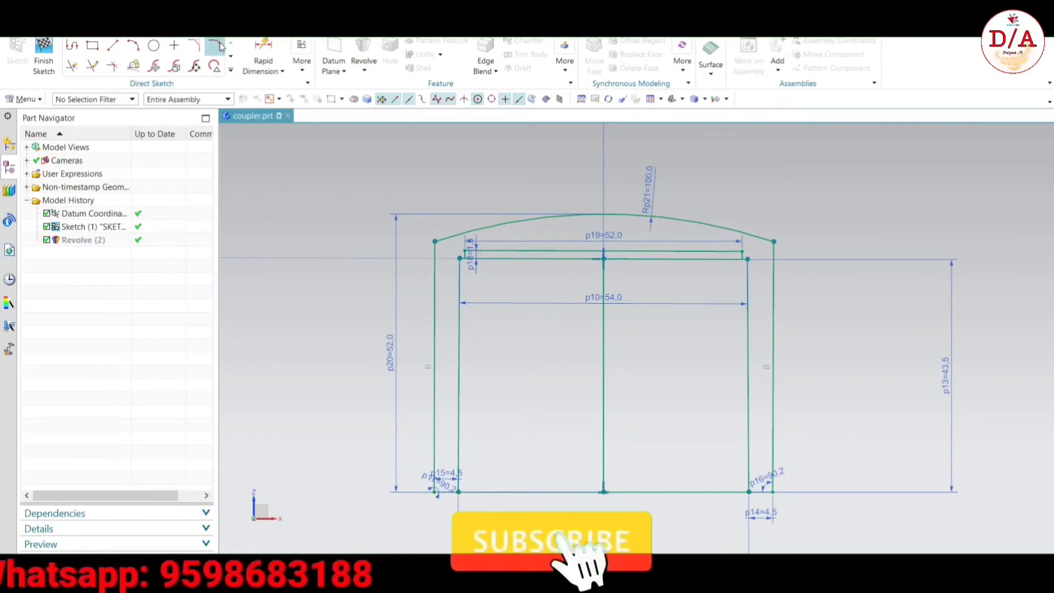
scroll(430, 266, up, 5)
click(459, 200)
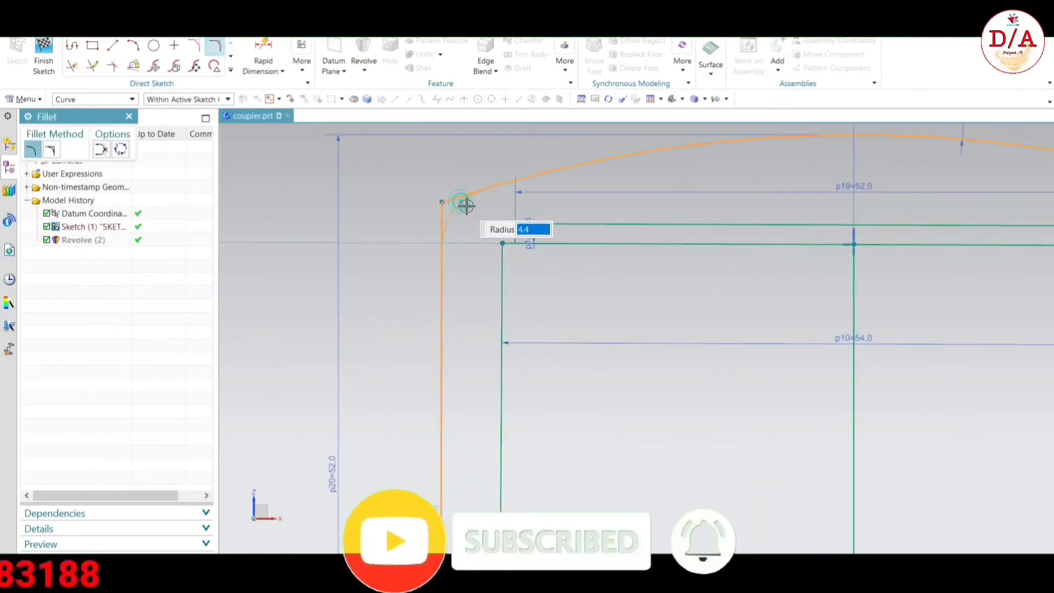
scroll(464, 207, up, 2)
scroll(464, 207, down, 1)
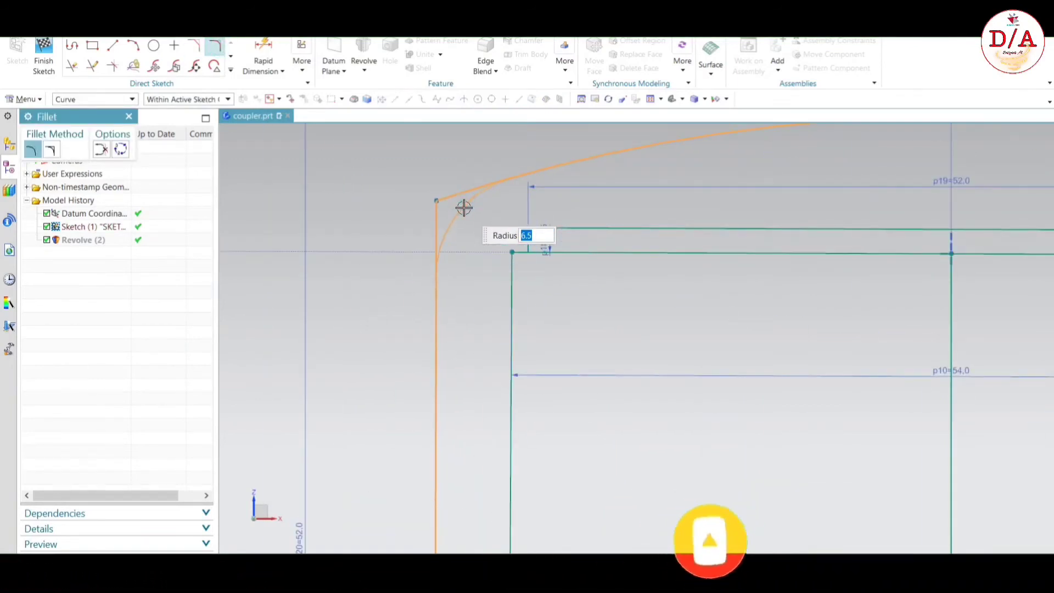
text(5.)
key(Return)
scroll(464, 208, down, 1)
scroll(400, 235, down, 3)
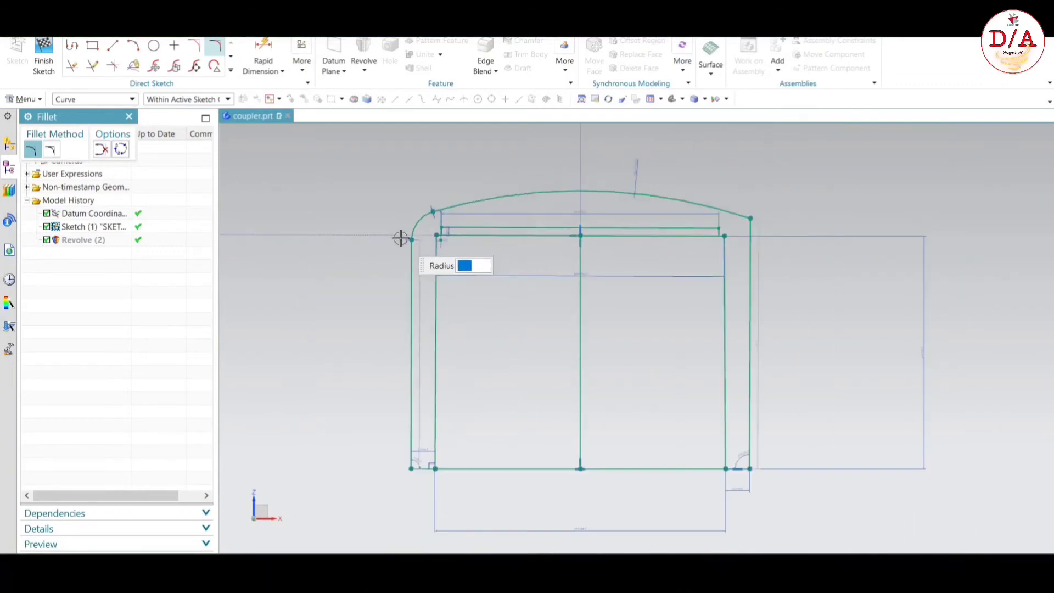
scroll(701, 228, down, 1)
text(5.5)
key(Return)
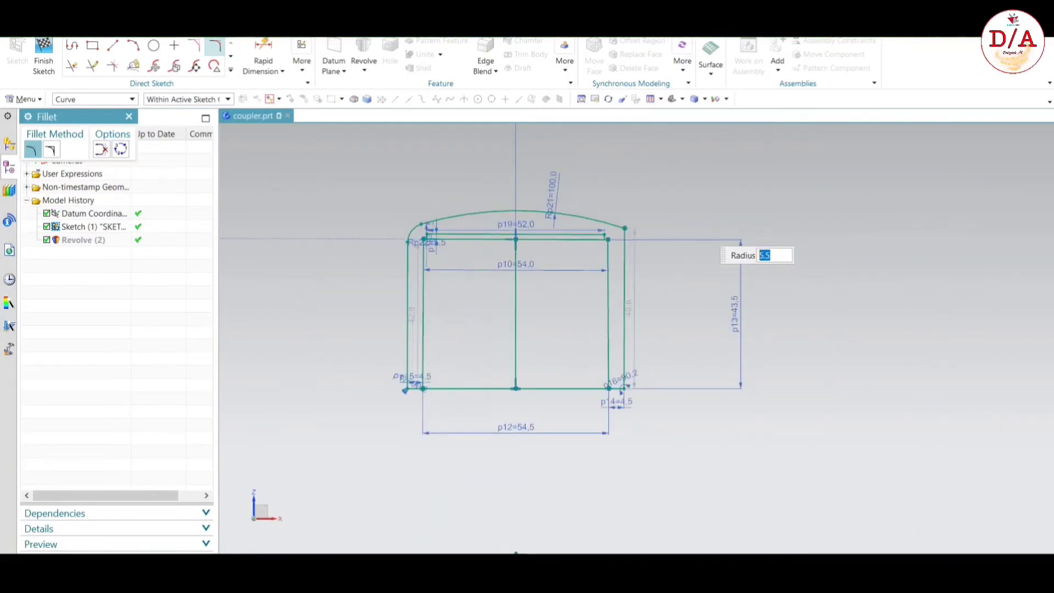
- Fillet the top-right arc-to-side-wall corner the same way
scroll(594, 211, up, 1)
scroll(652, 242, up, 2)
click(653, 242)
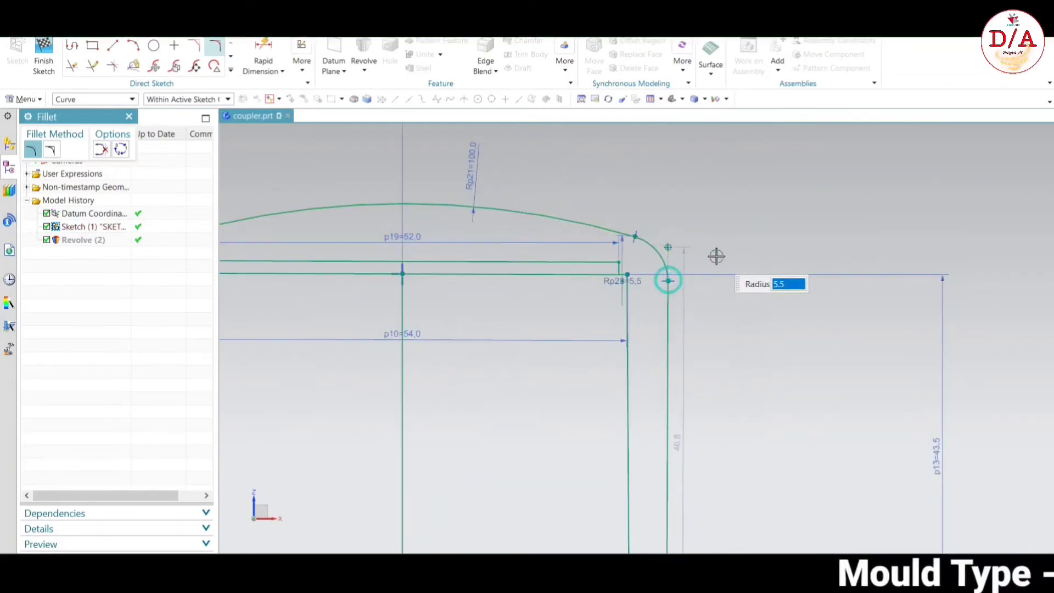
scroll(716, 254, down, 5)
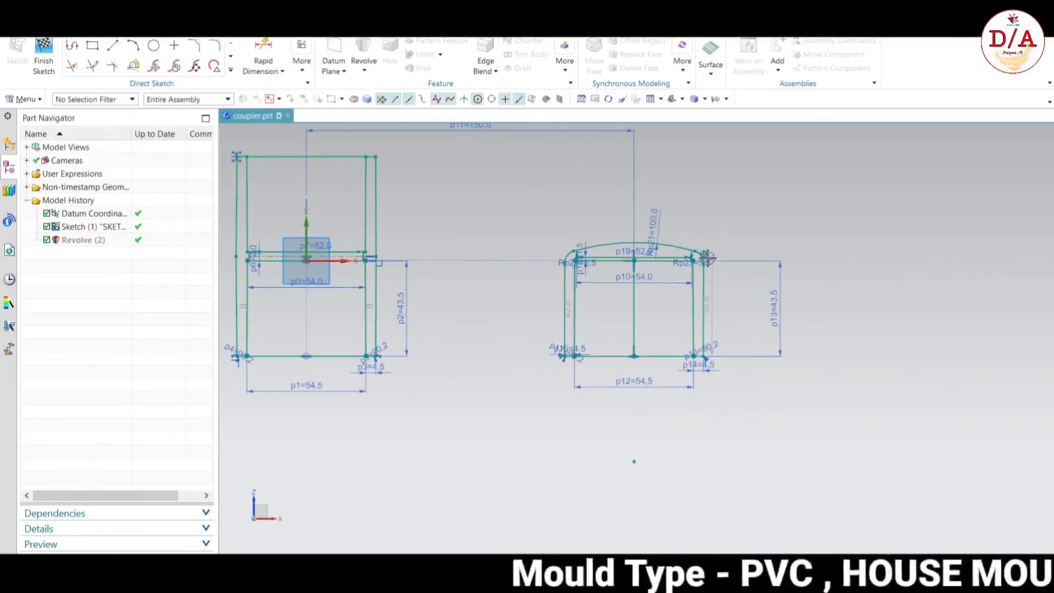
scroll(706, 254, up, 3)
key(f)
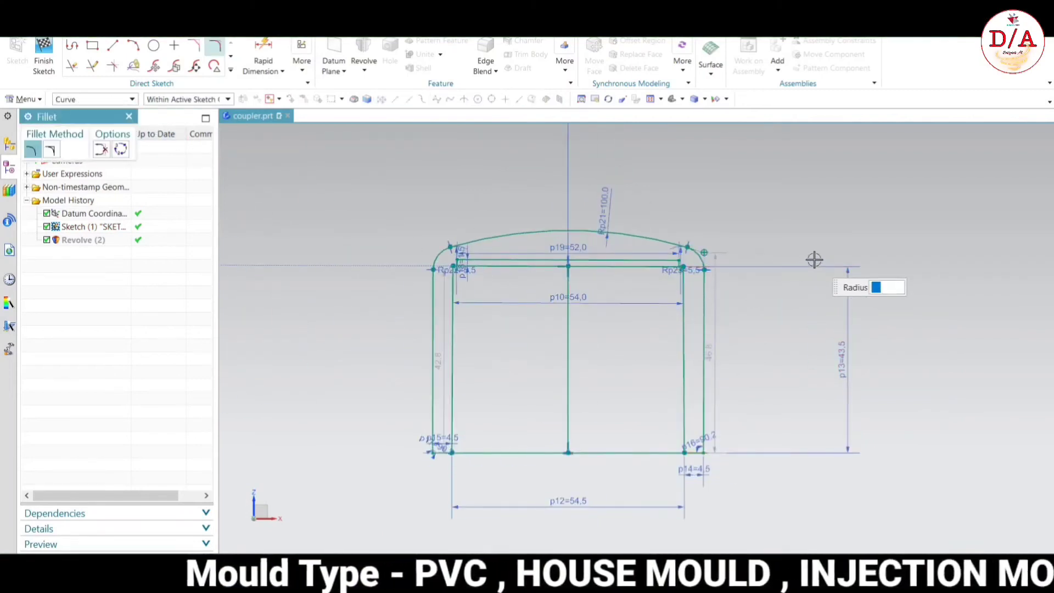
click(130, 116)
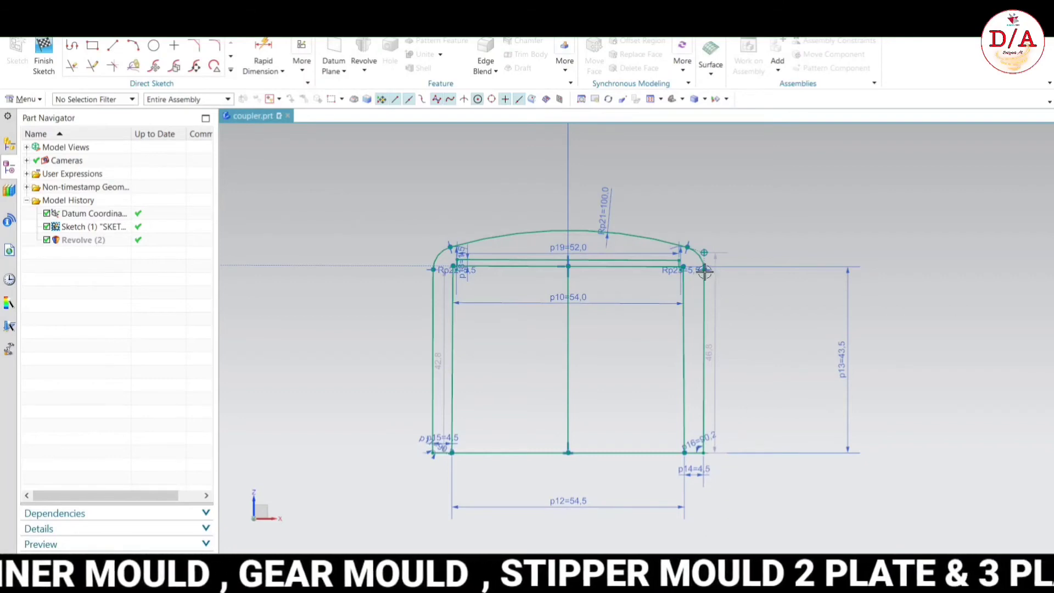
scroll(704, 270, up, 5)
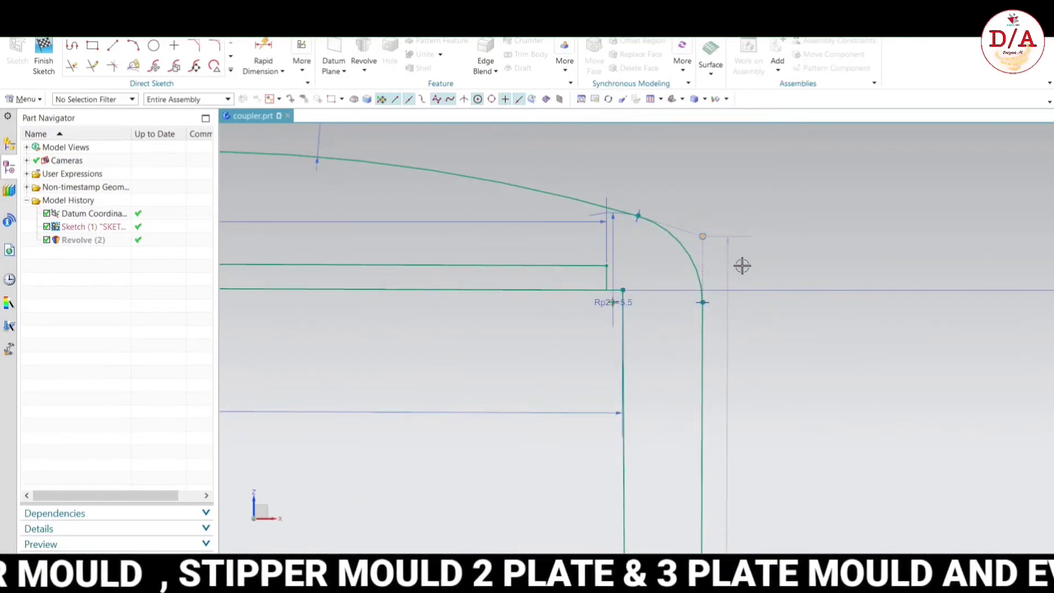
scroll(739, 259, down, 5)
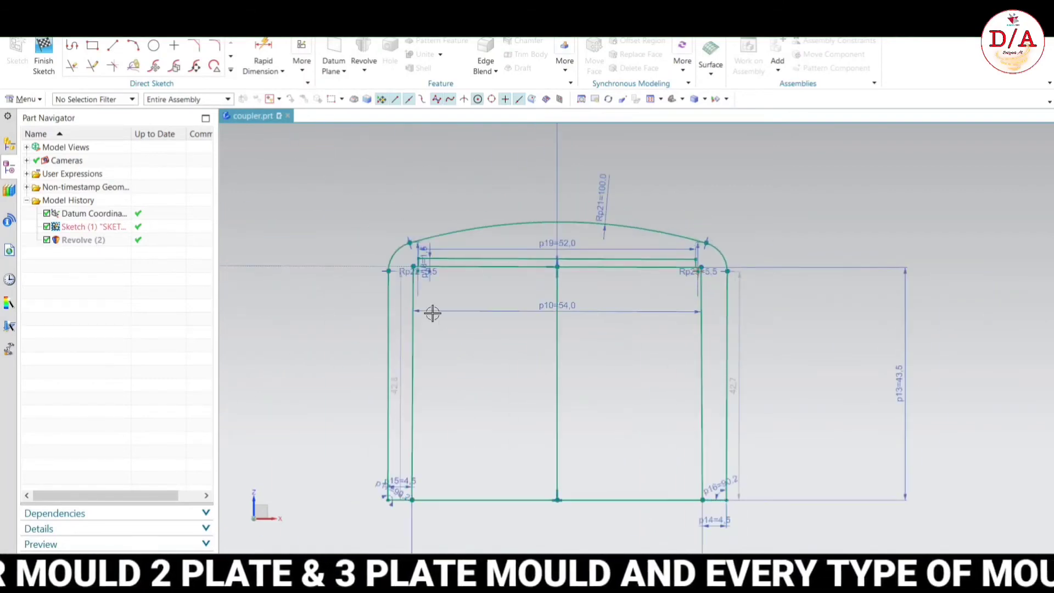
scroll(404, 267, up, 3)
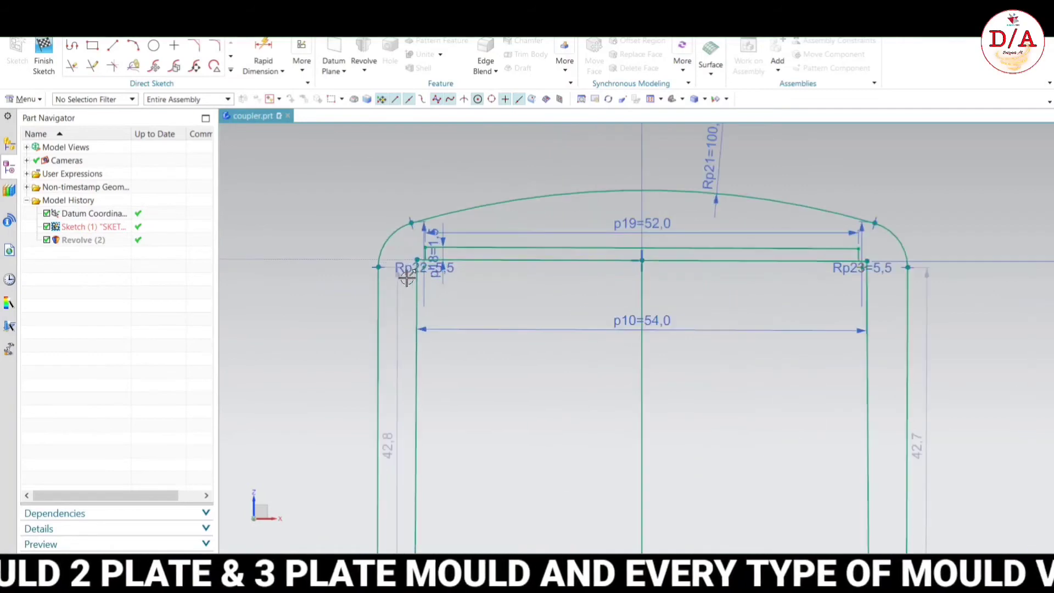
- Add height dimension p24 = 52.0 from the arched top to the bottom line
click(642, 190)
scroll(648, 212, down, 3)
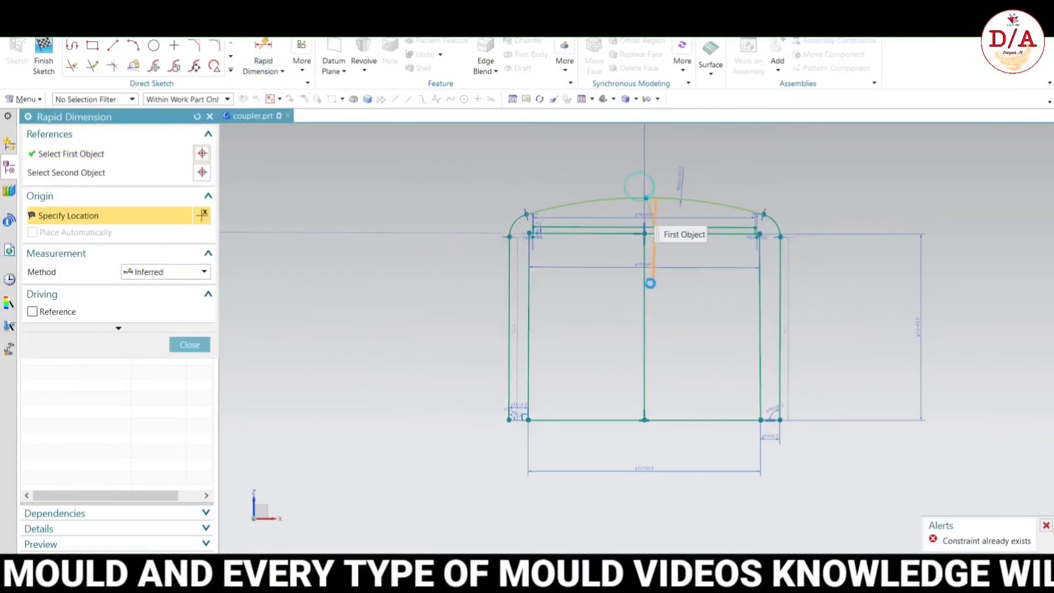
click(645, 421)
click(476, 300)
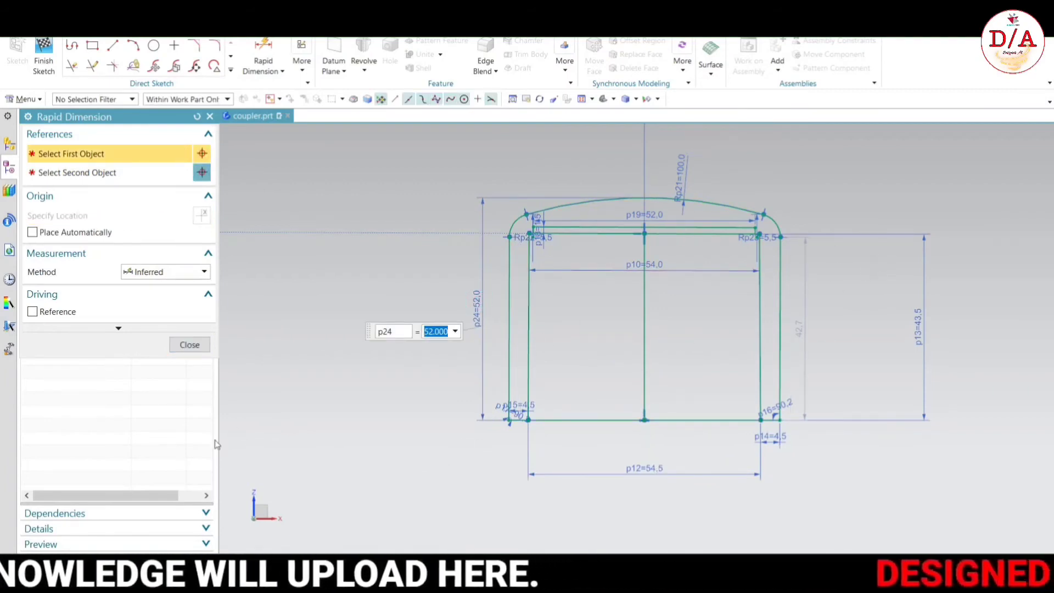
click(190, 345)
drag(509, 236, 510, 225)
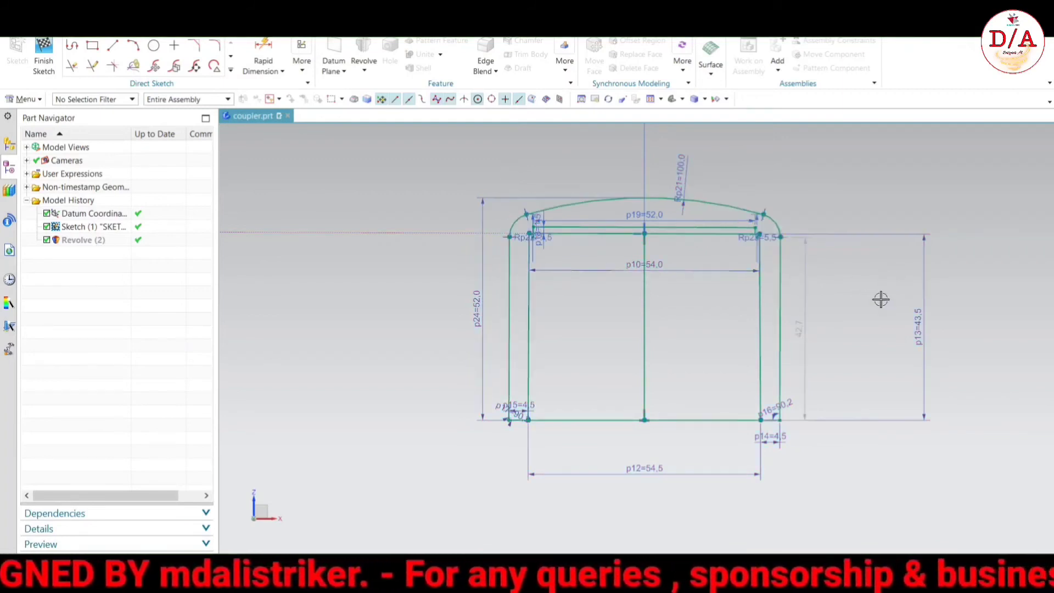
- Give the right and left outer side walls an Equal Length constraint and fit both profiles in view
click(779, 278)
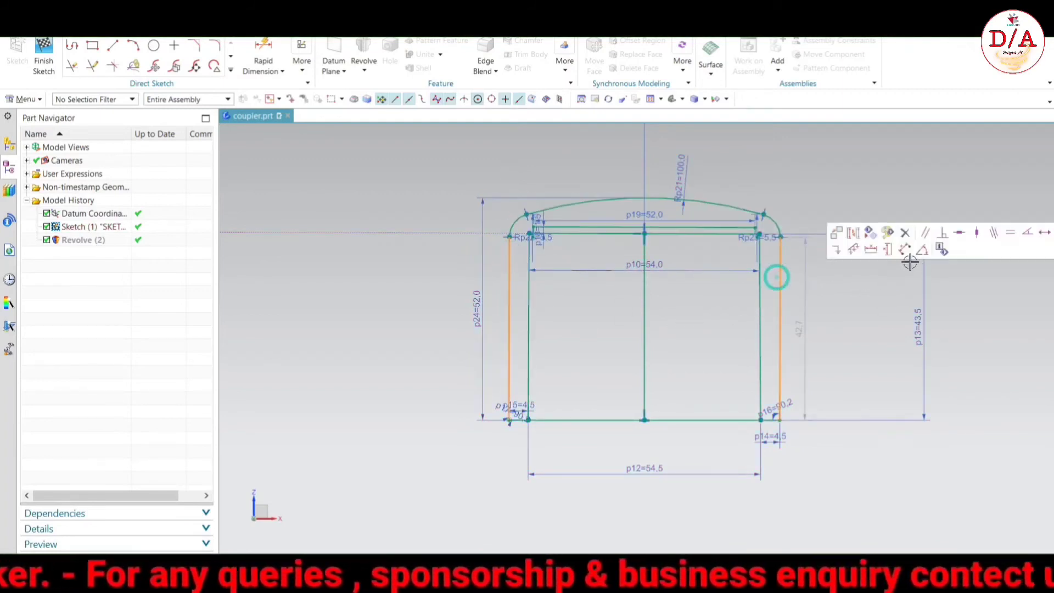
click(1011, 235)
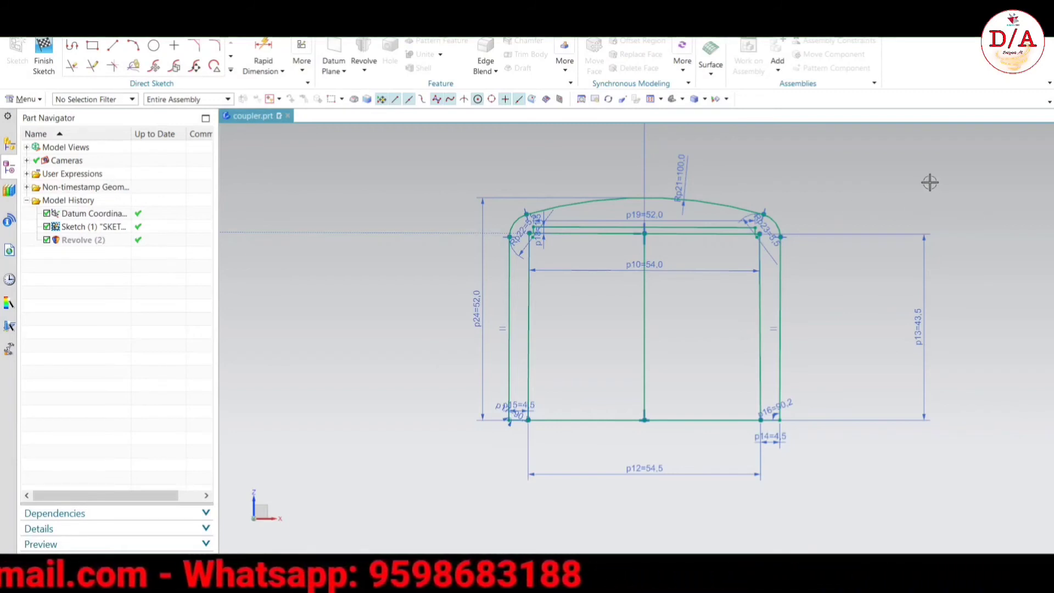
key(ctrl+q)
middle_drag(551, 331, 790, 377)
click(790, 377)
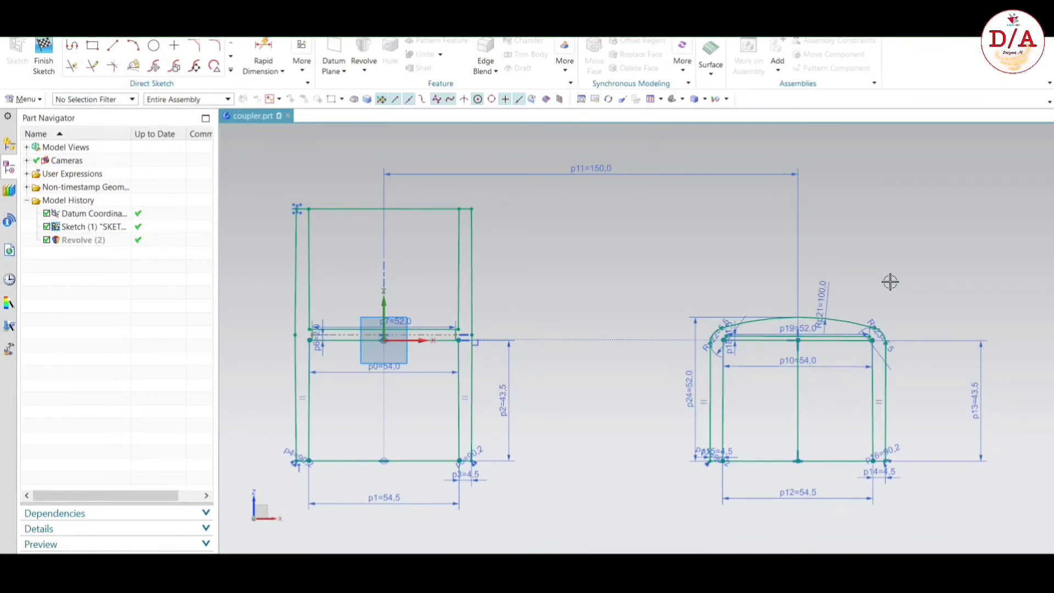
- Finish the sketch and view all part profiles from the front
key(ctrl+q)
mouse_move(890, 280)
middle_down()
mouse_move(677, 322)
mouse_move(772, 388)
mouse_move(828, 310)
middle_up()
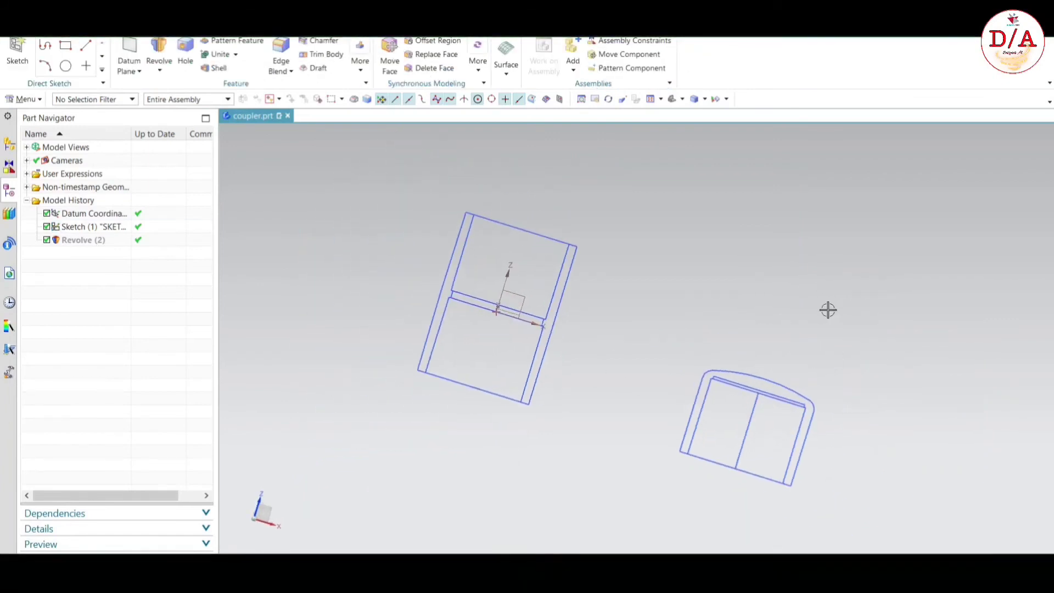
key(F8)
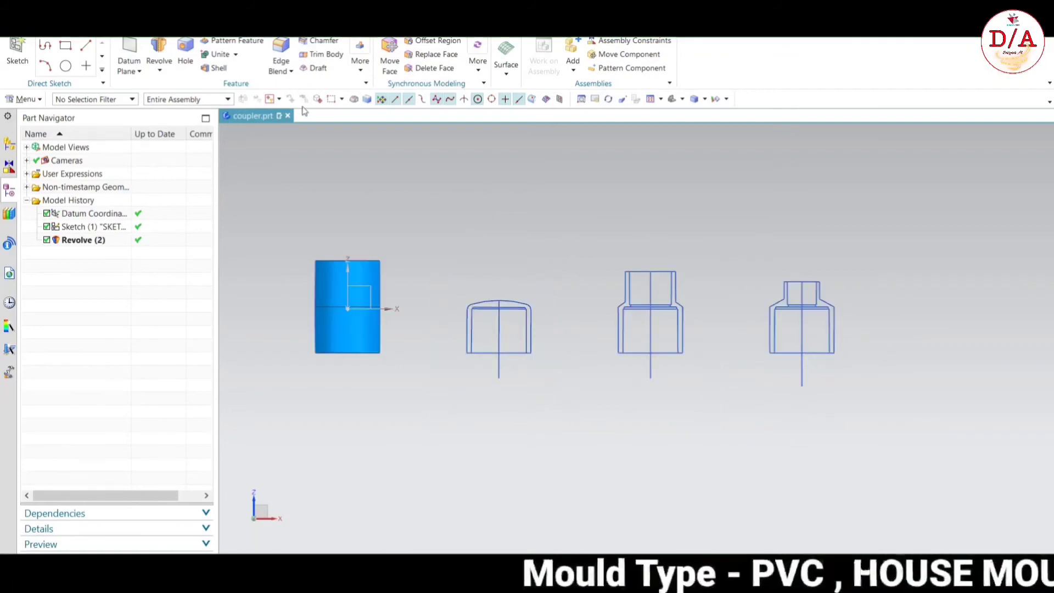
click(162, 69)
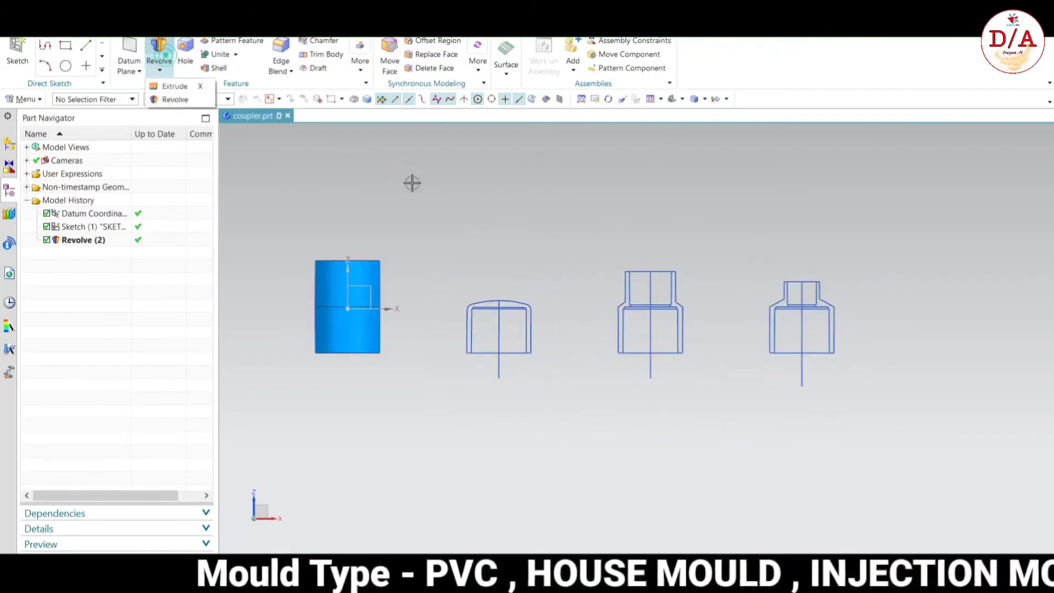
- Revolve the cap's curves 0–360° about the vertical centre line into solid Revolve (3)
click(174, 100)
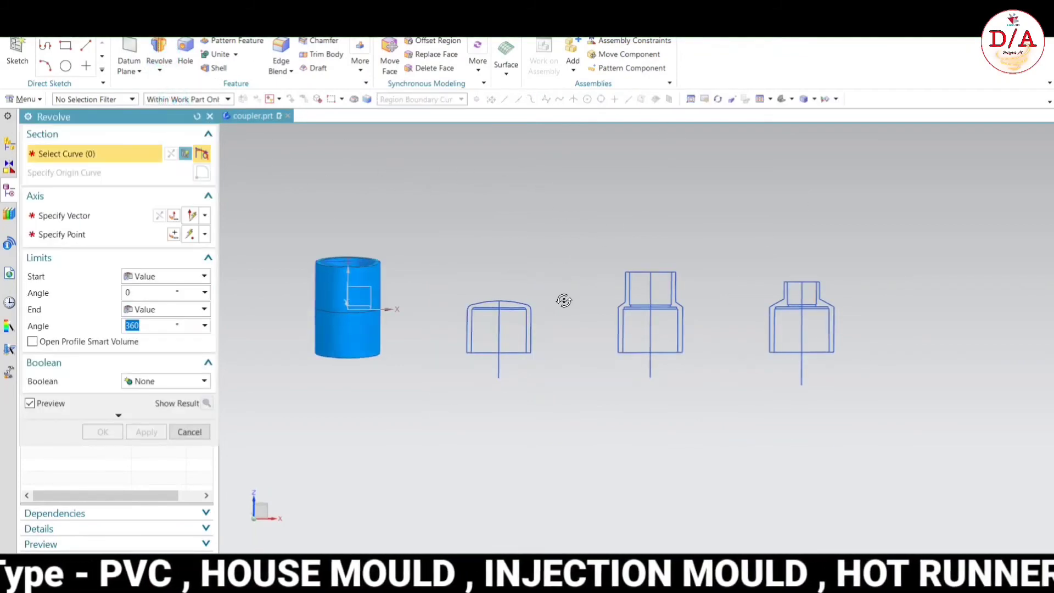
scroll(449, 280, up, 2)
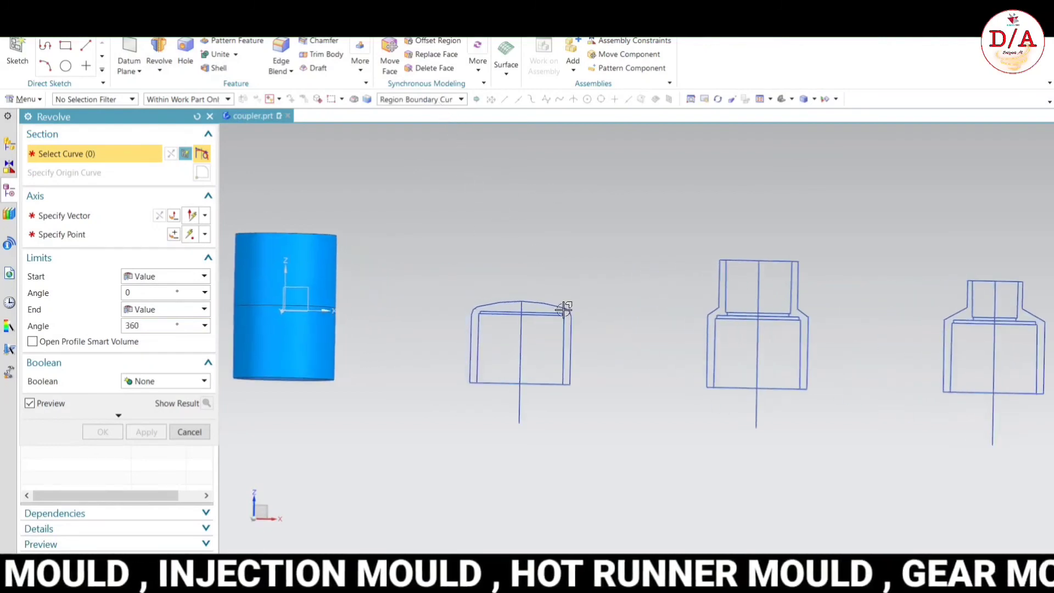
scroll(562, 306, down, 3)
scroll(557, 295, up, 5)
click(556, 273)
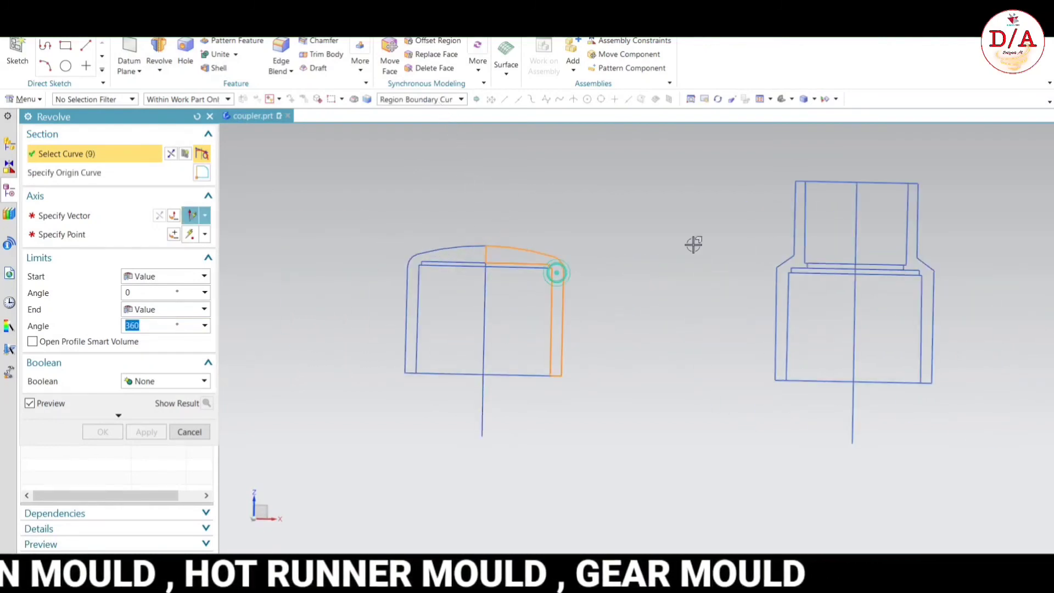
scroll(536, 334, down, 2)
scroll(499, 365, up, 2)
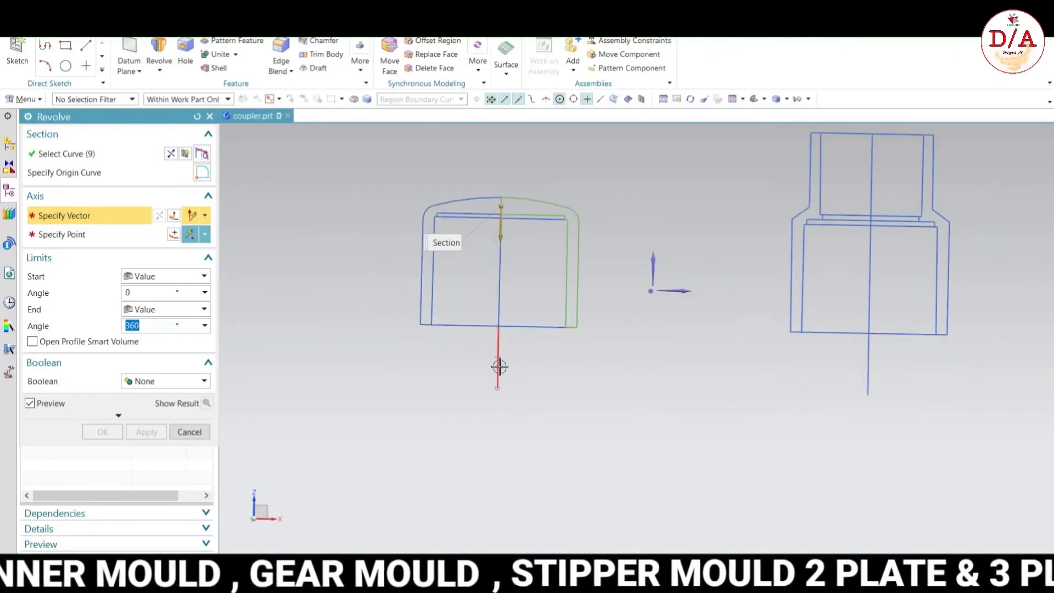
click(499, 366)
scroll(542, 317, down, 3)
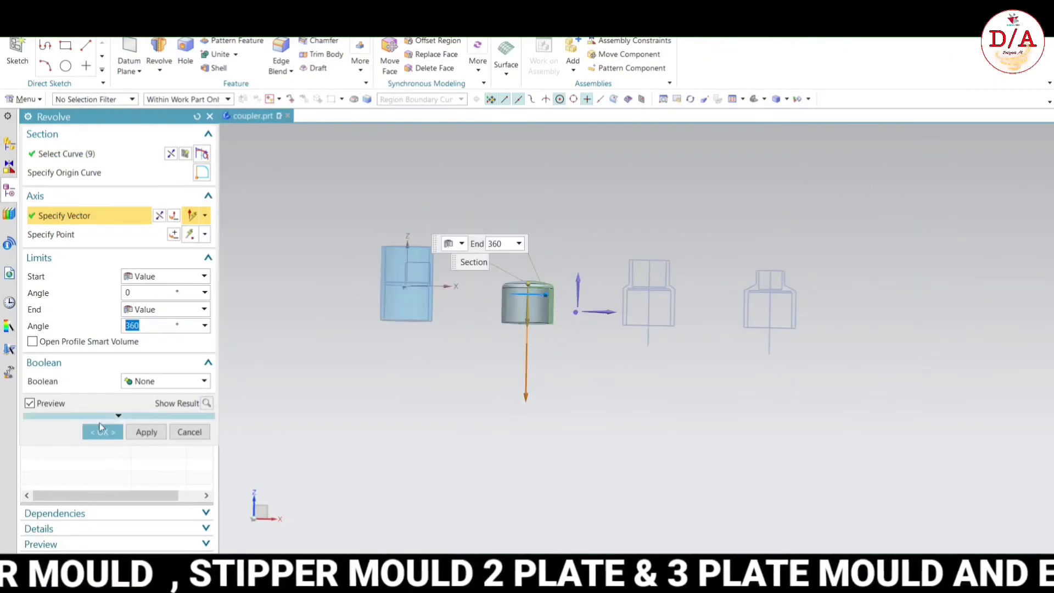
click(100, 430)
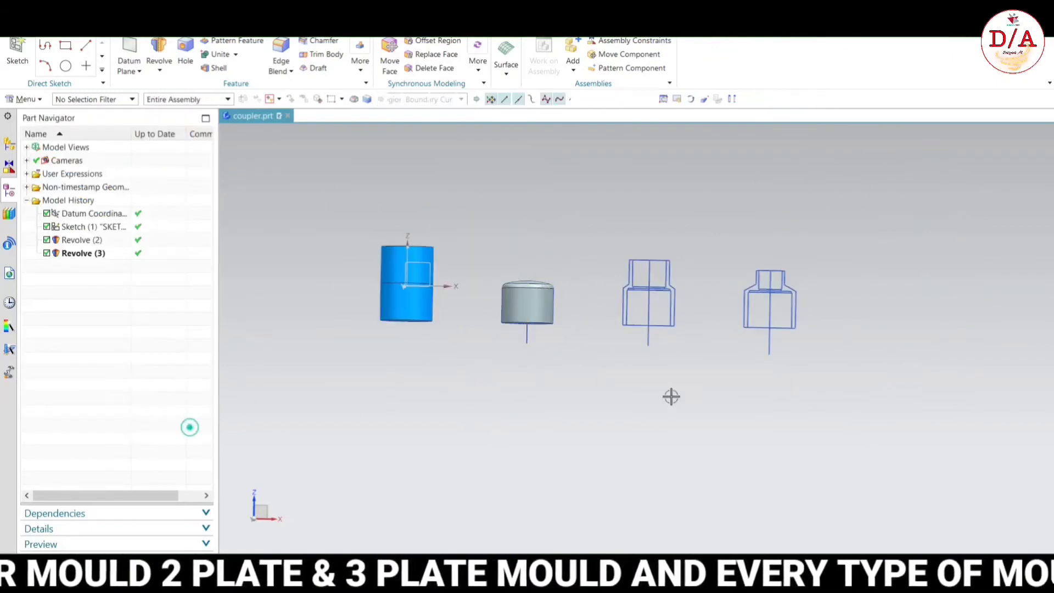
- Section the end cap along the Y plane at offset 0 and zoom in on its wall
key(ctrl+h)
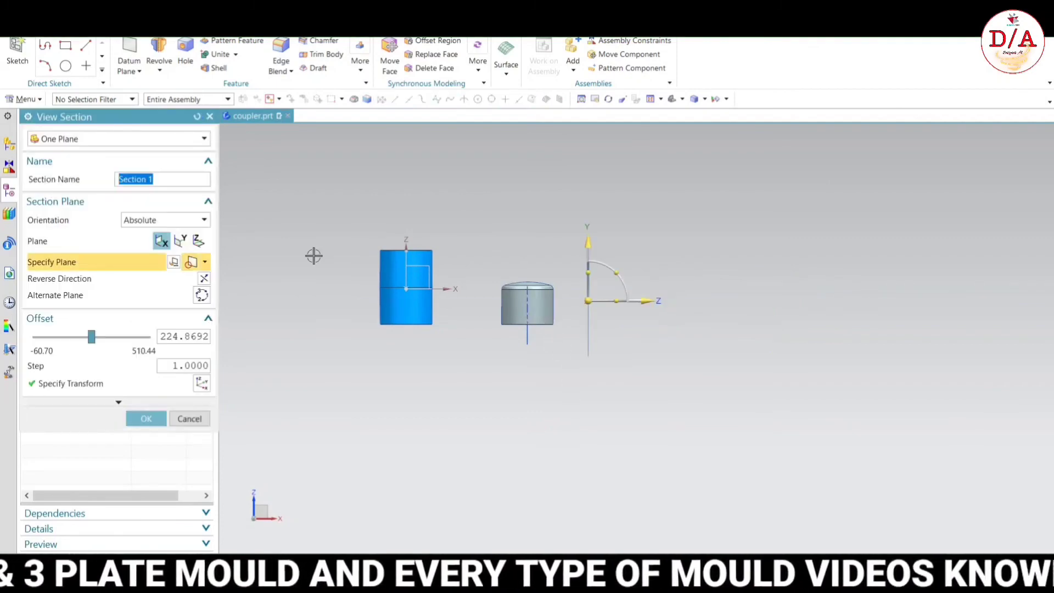
click(180, 242)
scroll(497, 304, down, 3)
scroll(617, 230, down, 3)
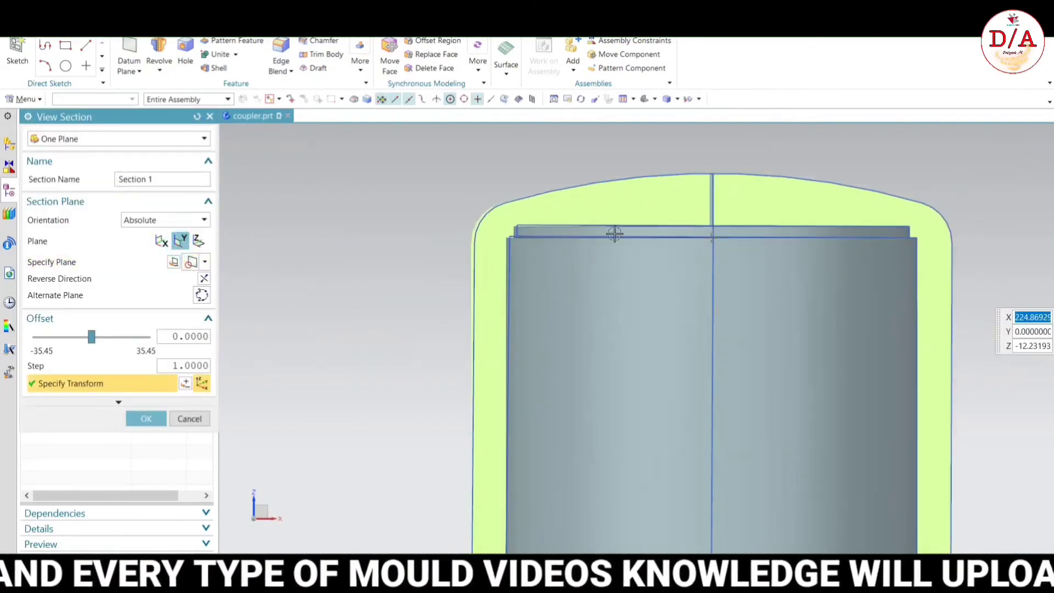
click(146, 419)
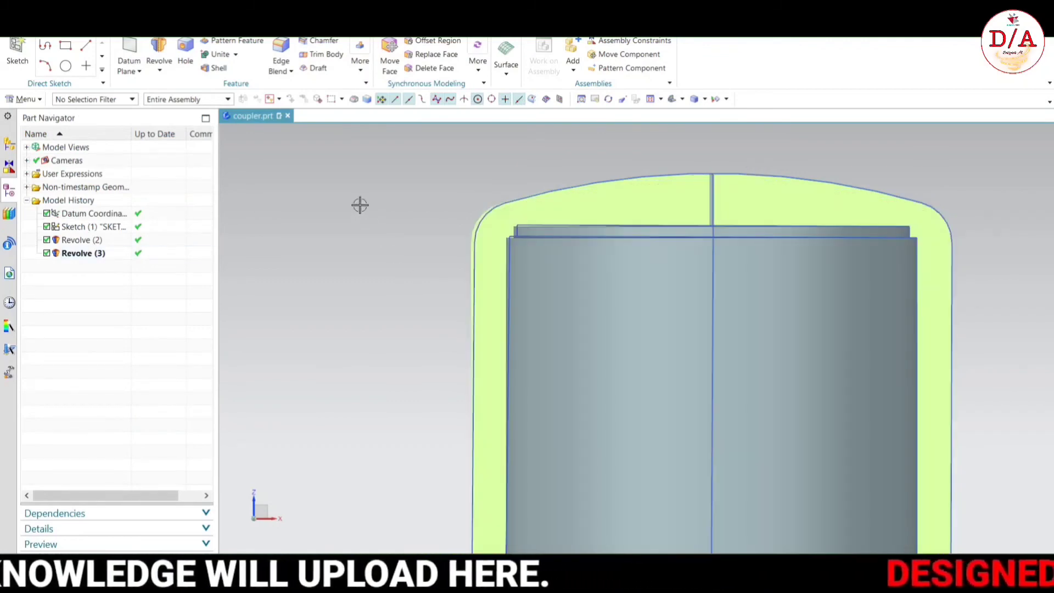
scroll(522, 233, down, 3)
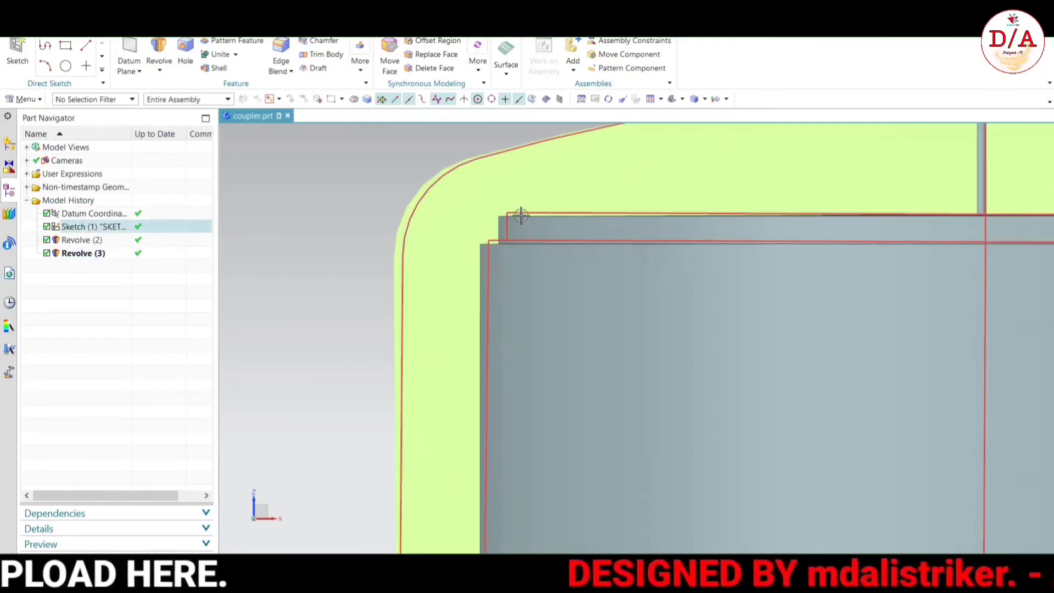
scroll(506, 231, up, 3)
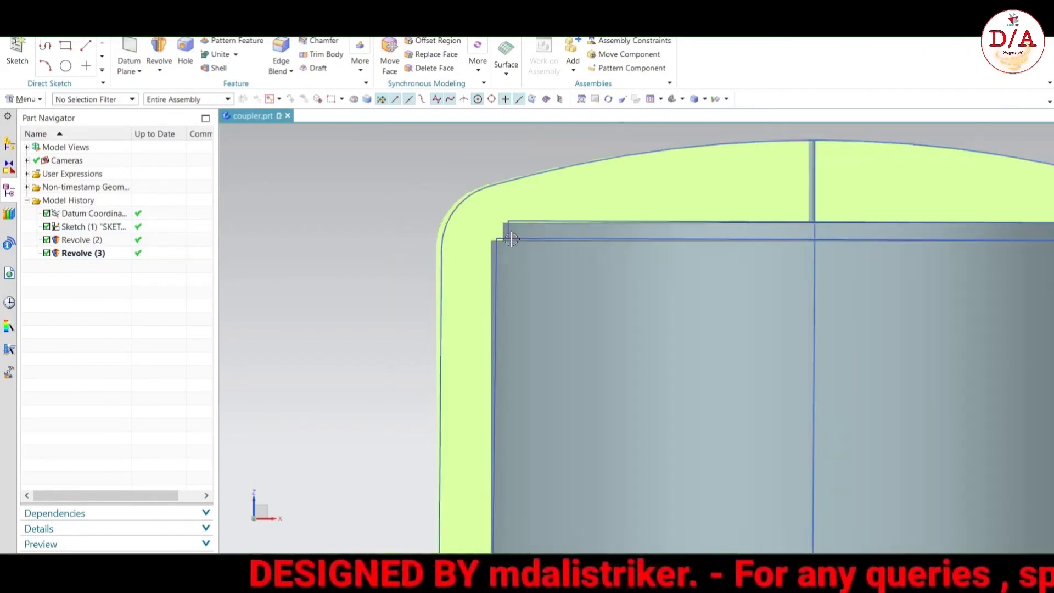
scroll(414, 203, up, 3)
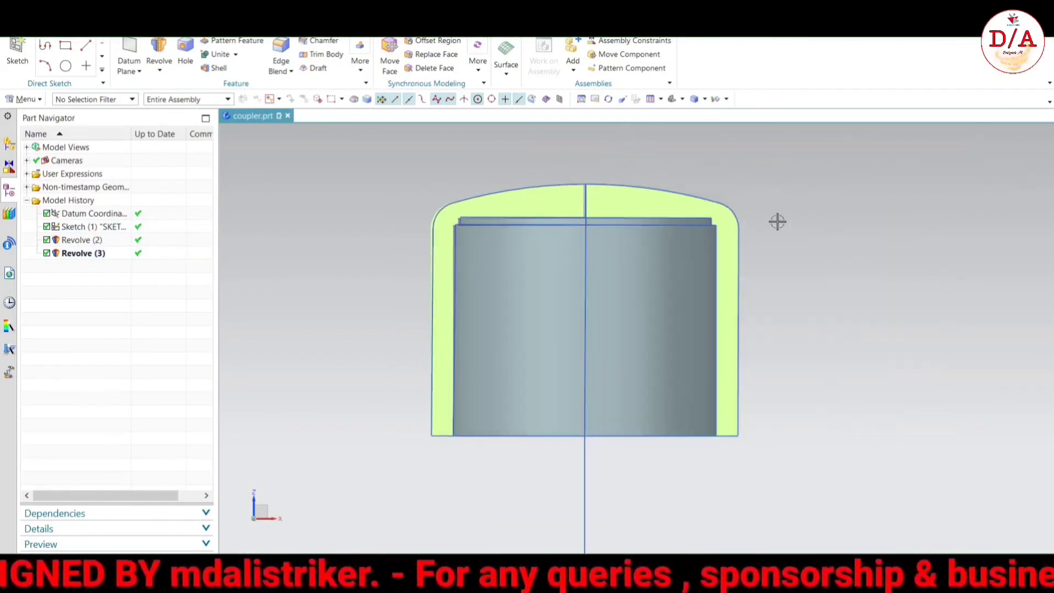
- Add the Update Display command to the toolbar through Customize, searching 'upda'
right_click(774, 103)
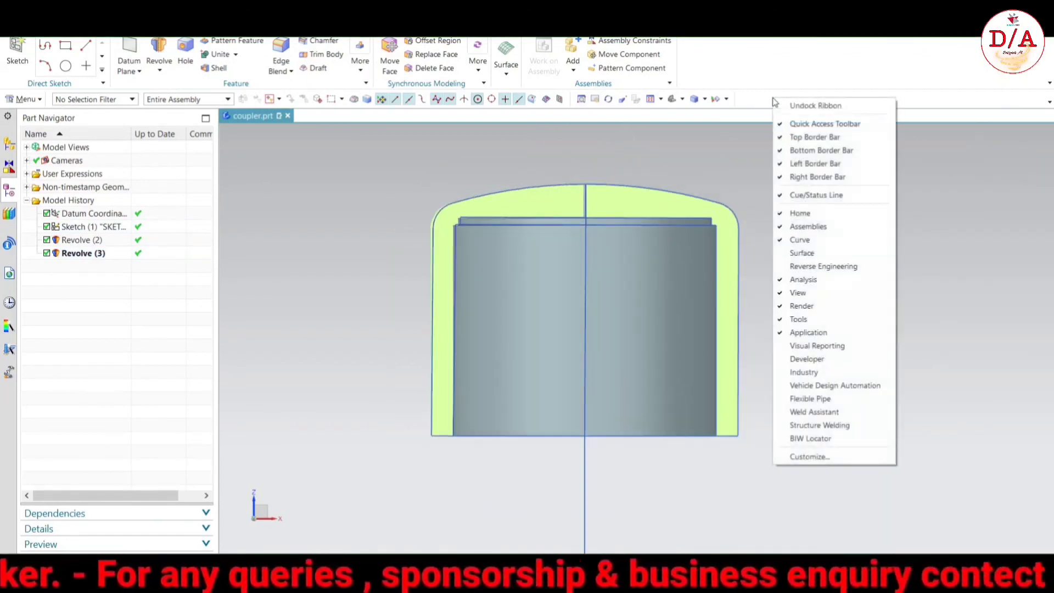
click(812, 458)
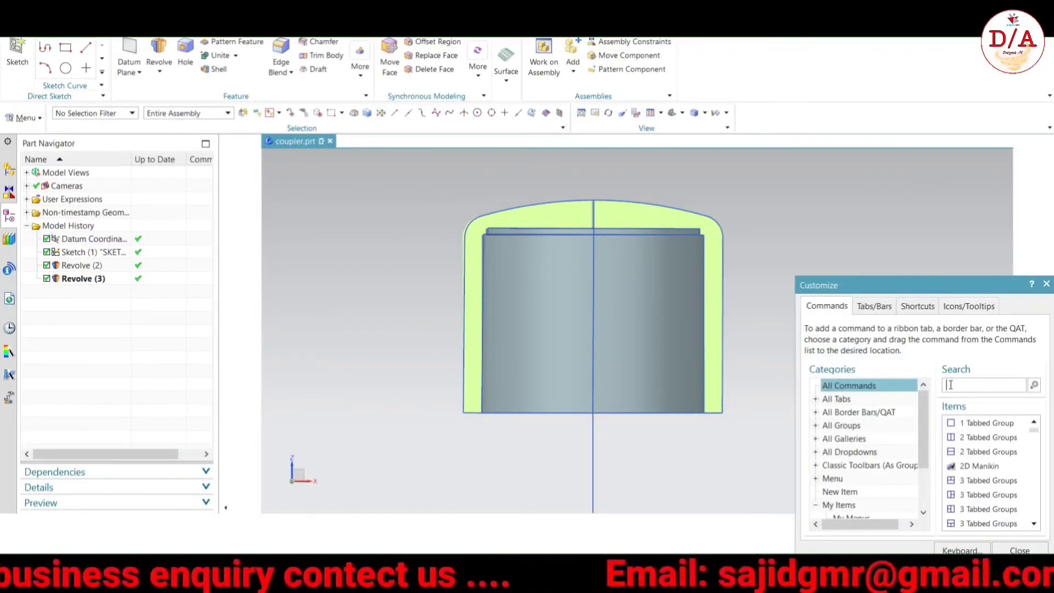
text(up)
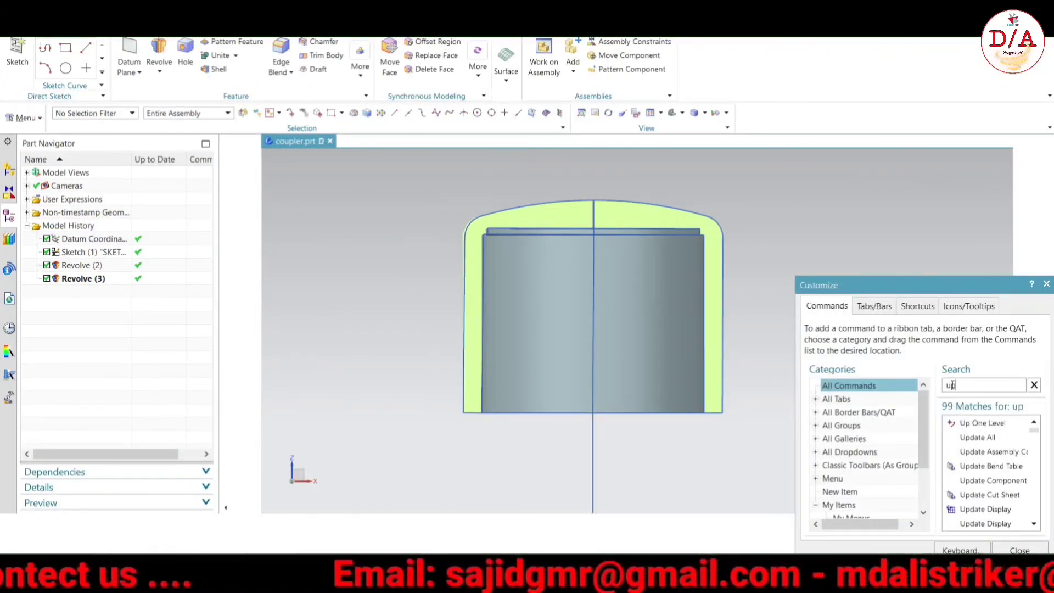
text(date)
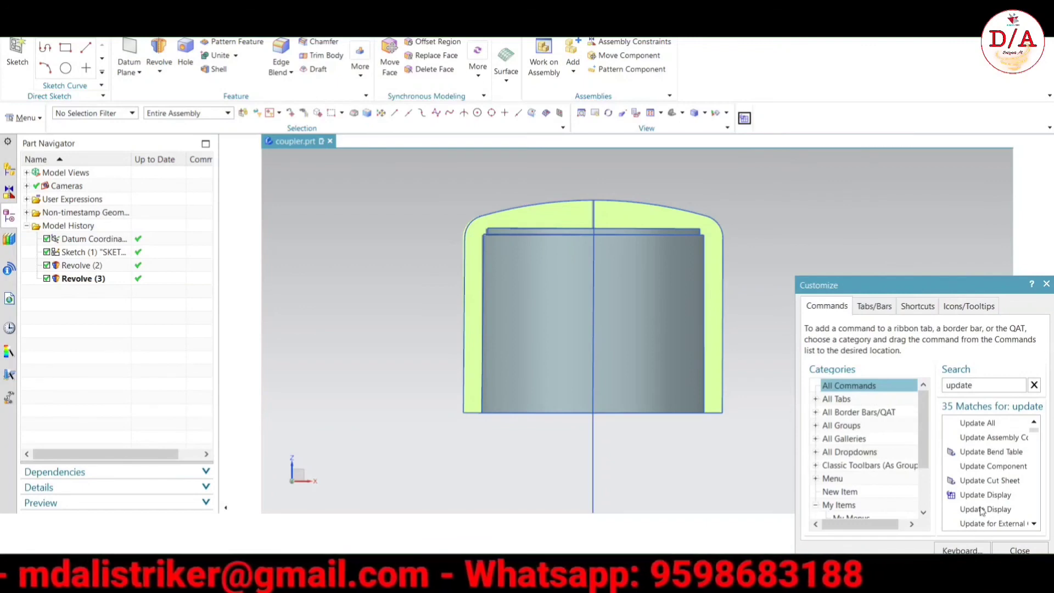
click(1019, 550)
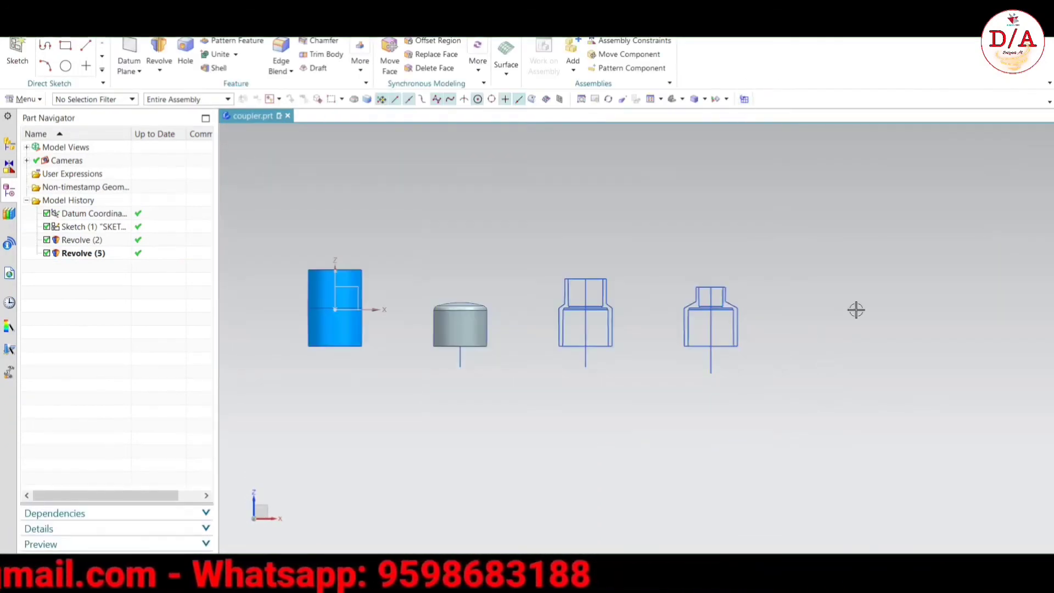
- Return to the front view and turn the end cap's section cut back on
mouse_move(739, 301)
middle_down()
mouse_move(746, 348)
mouse_move(835, 275)
middle_up()
key(ctrl+alt+f)
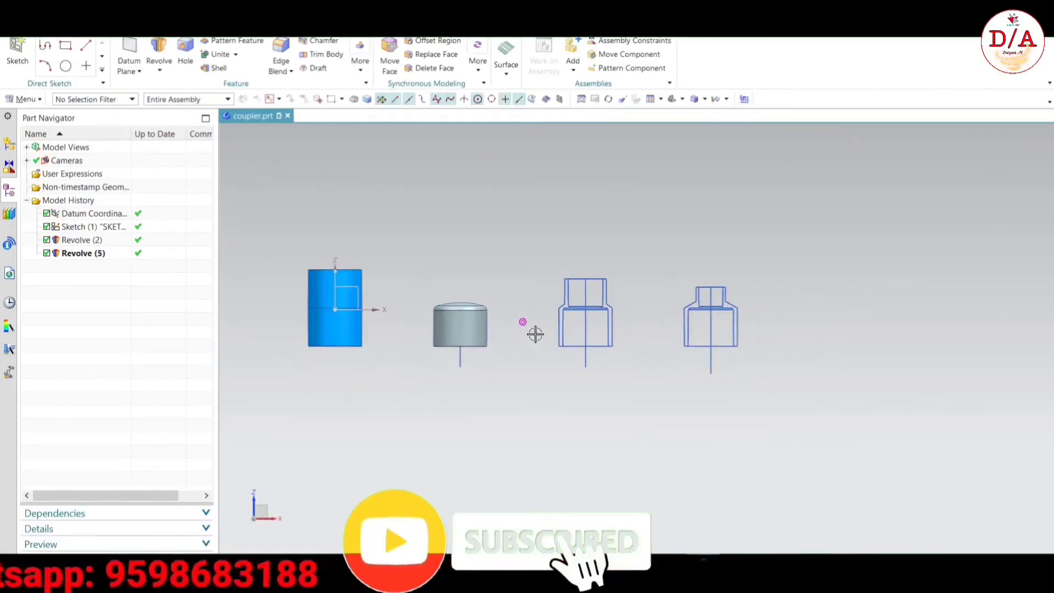
key(ctrl+h)
scroll(473, 339, up, 2)
scroll(472, 285, up, 2)
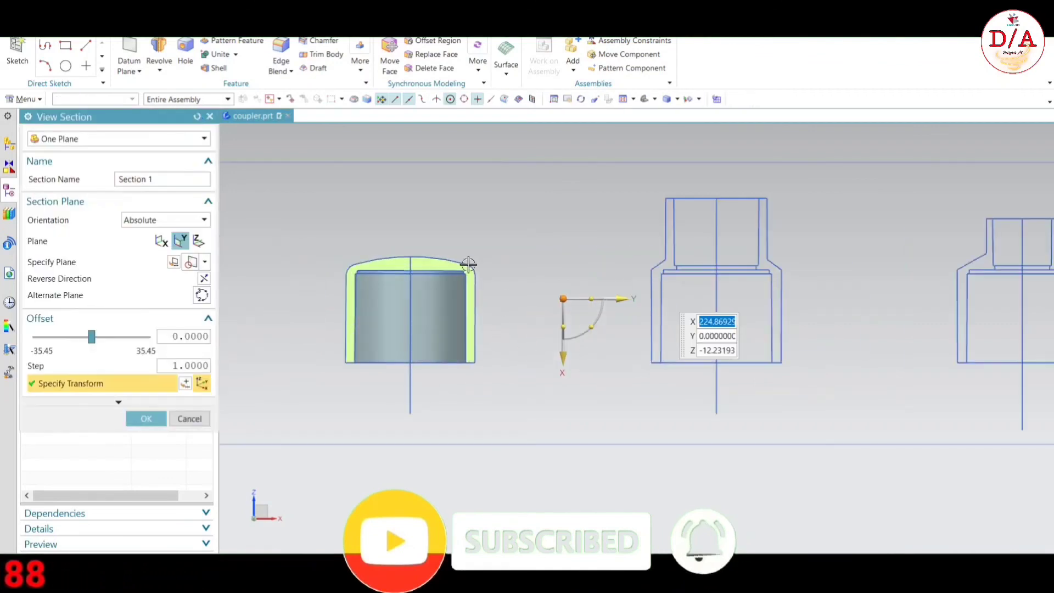
scroll(485, 288, down, 4)
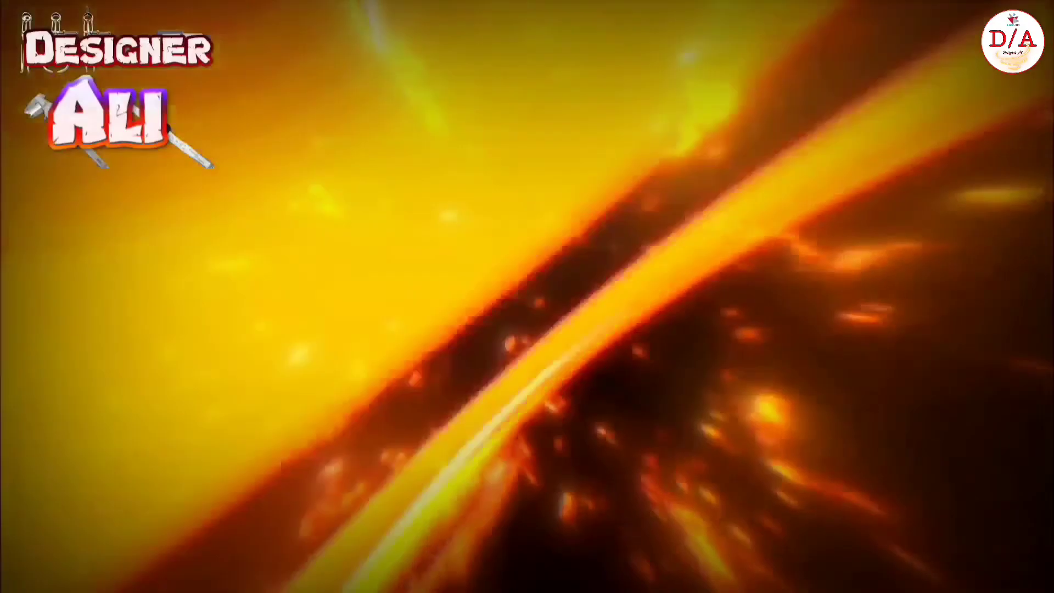